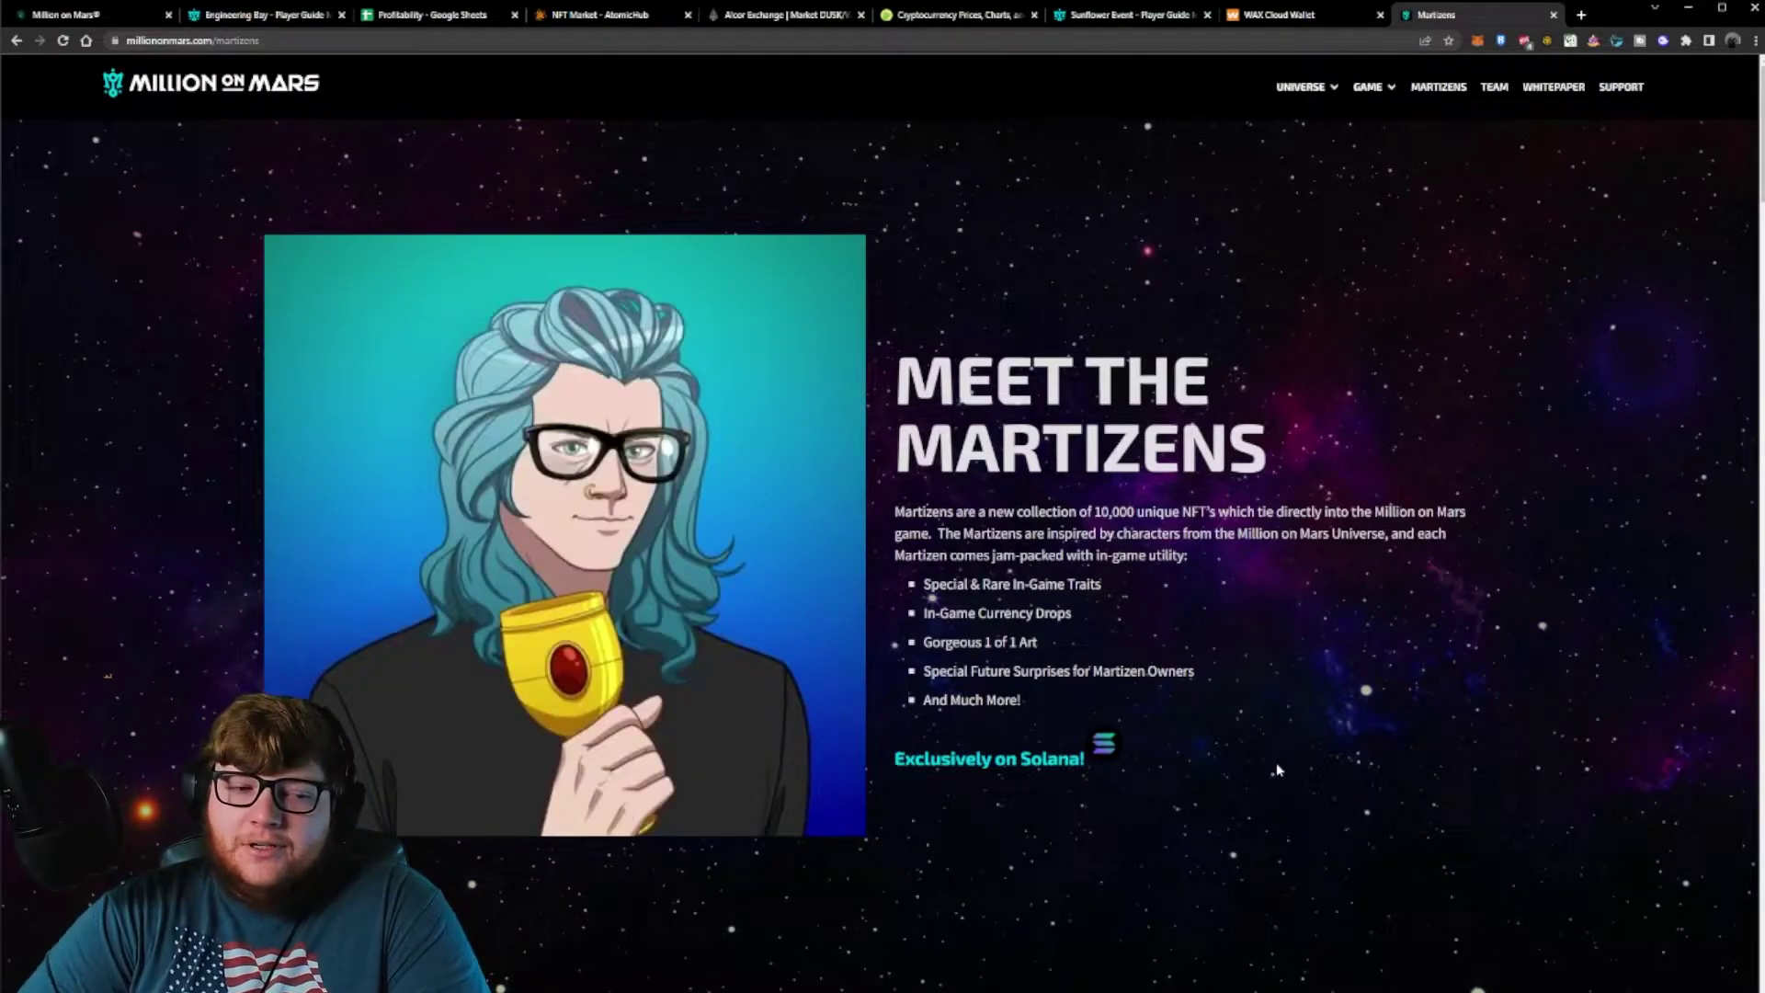
# - Highlight the rare traits, in-game currency drops, and professions and land management perks in the panel
pyautogui.scroll(-8, 1276, 763)
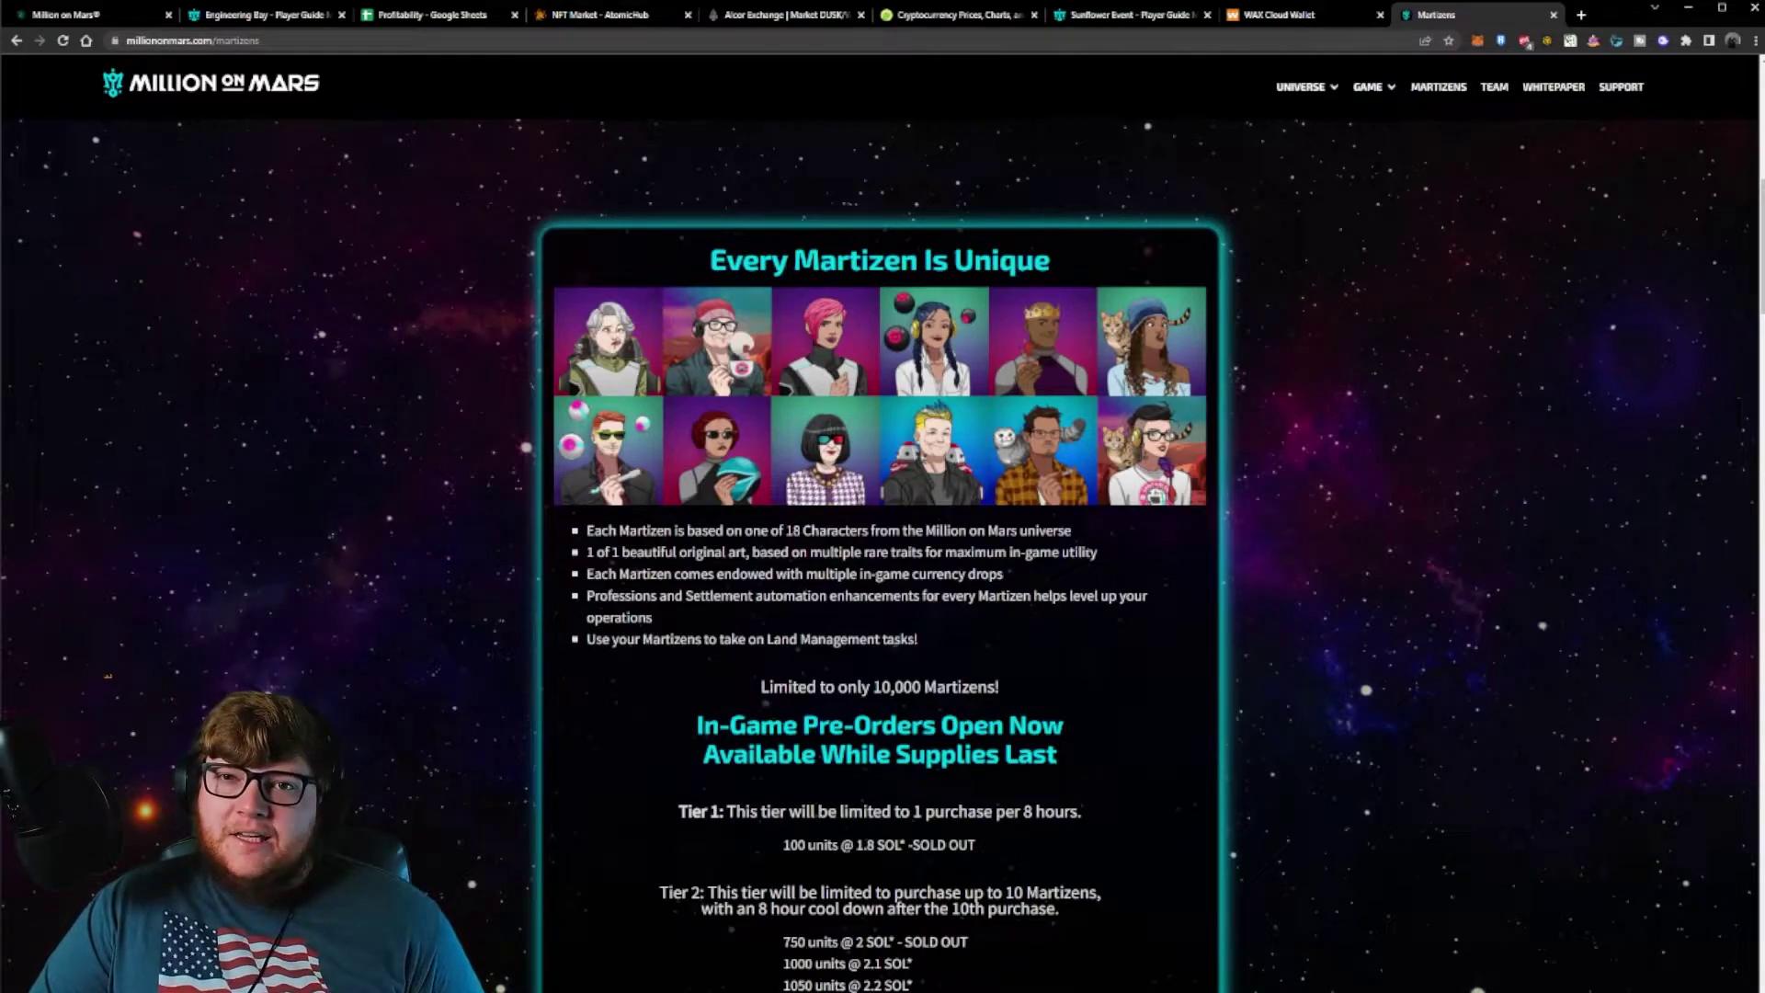
pyautogui.moveTo(1098, 552); pyautogui.dragTo(807, 551)
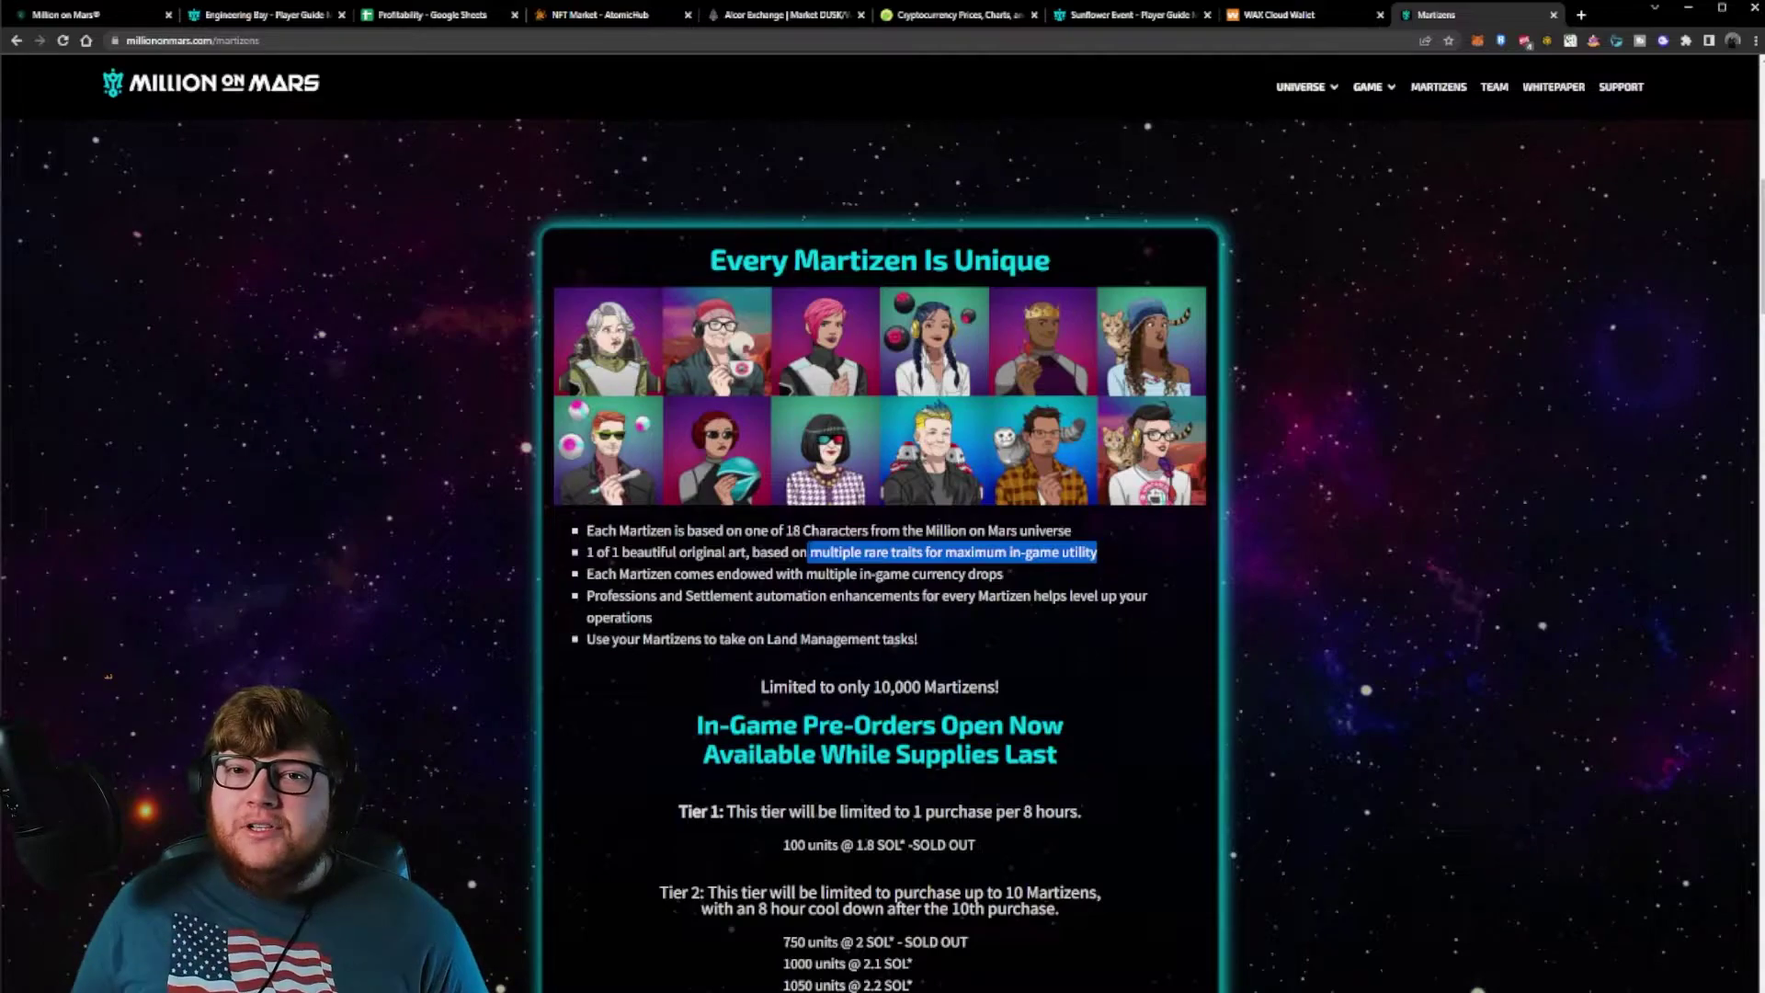
pyautogui.tripleClick(666, 575)
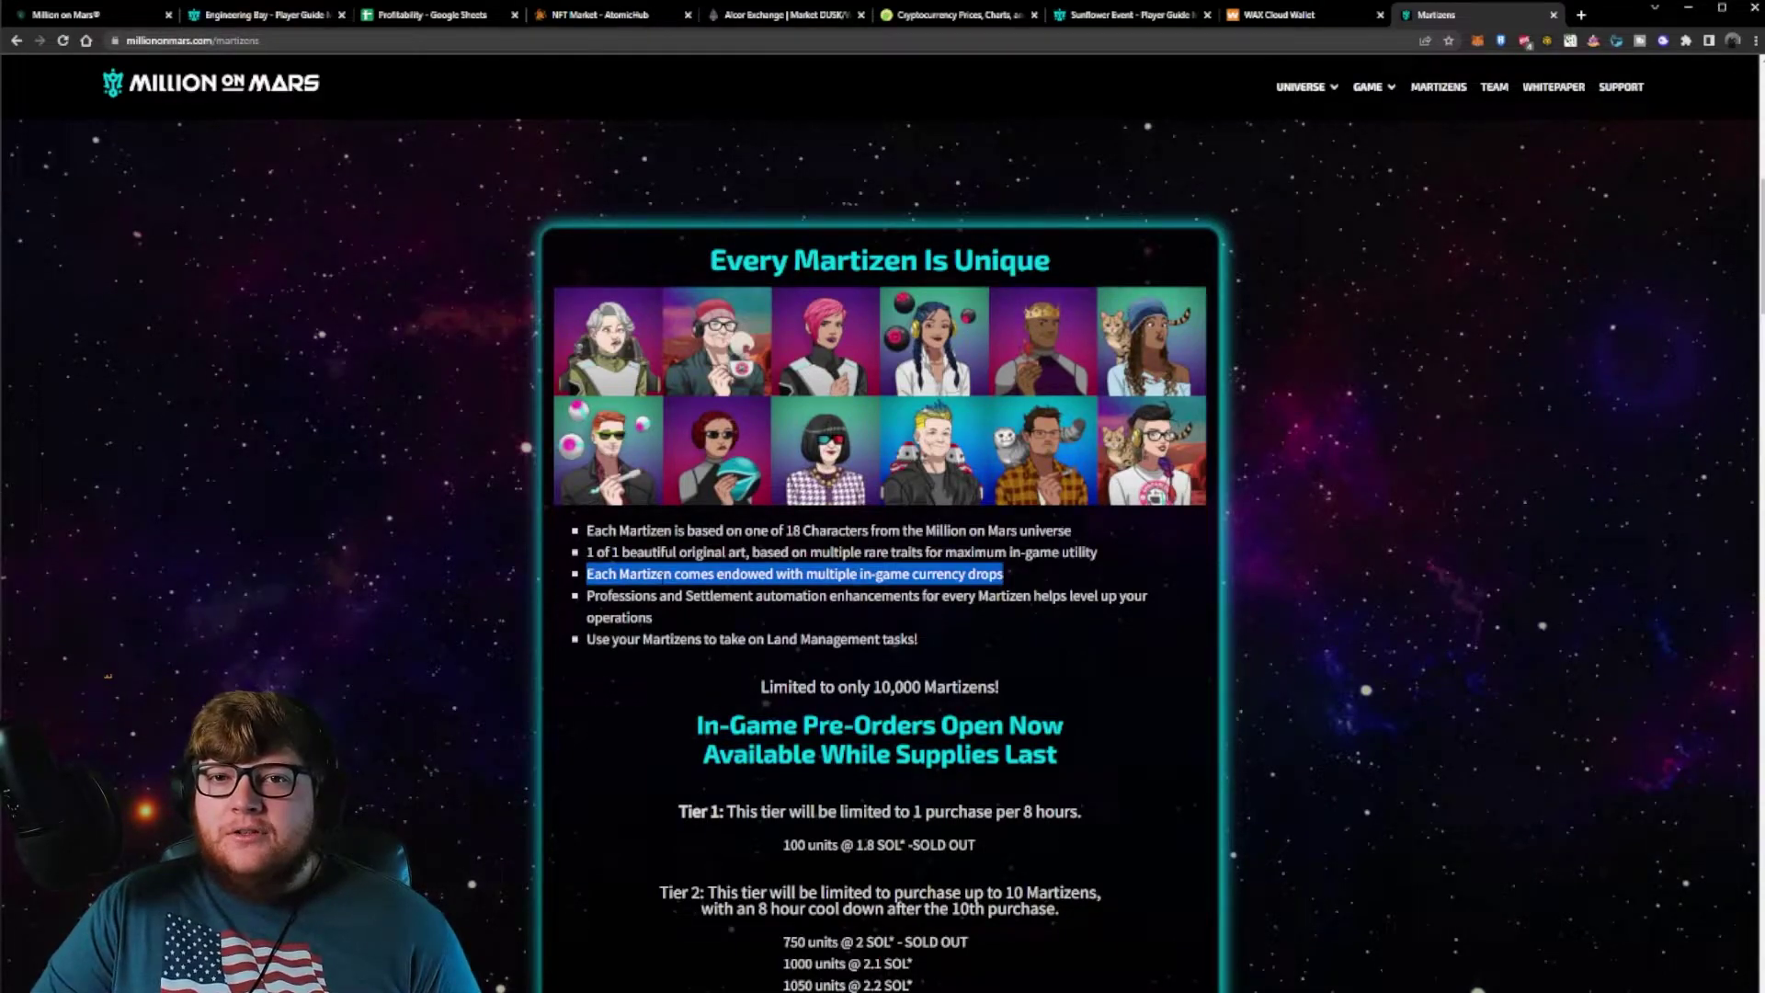
pyautogui.moveTo(644, 598); pyautogui.dragTo(727, 626)
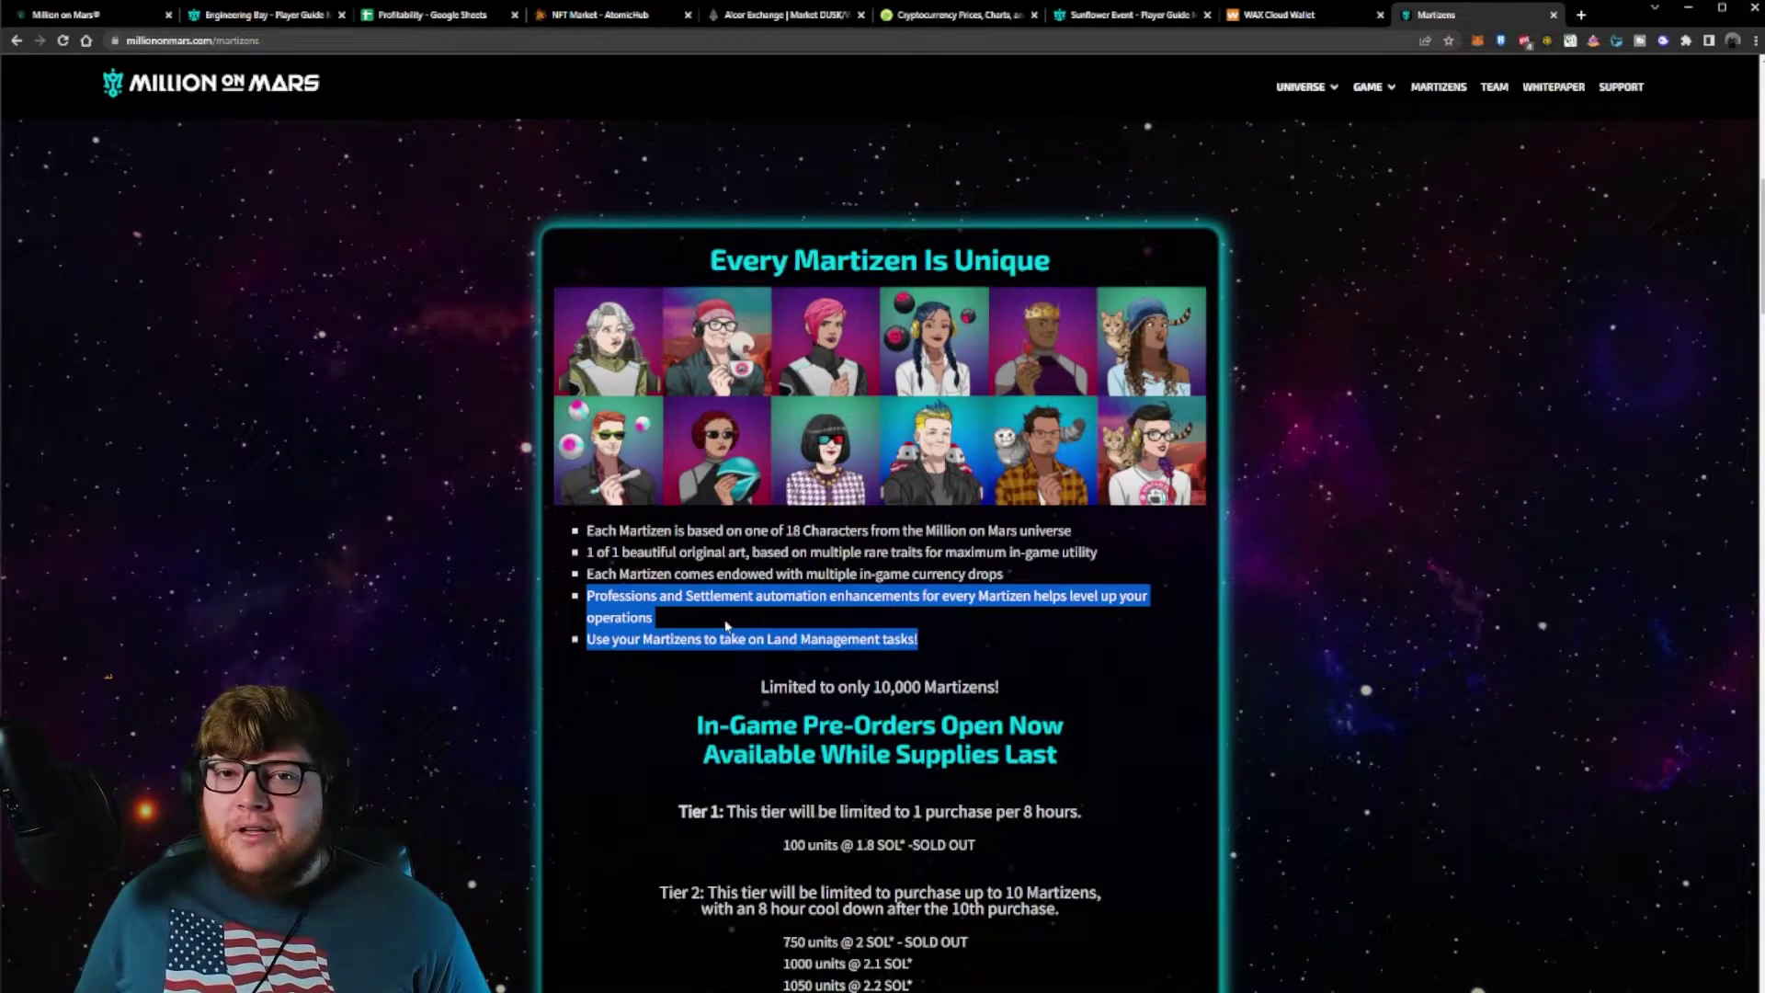
# - Highlight the Tier 2 pre-order lines at 2.1 and 2.2 SOL and the June 13, 2022 minting date
pyautogui.click(1118, 618)
pyautogui.scroll(-4, 1118, 618)
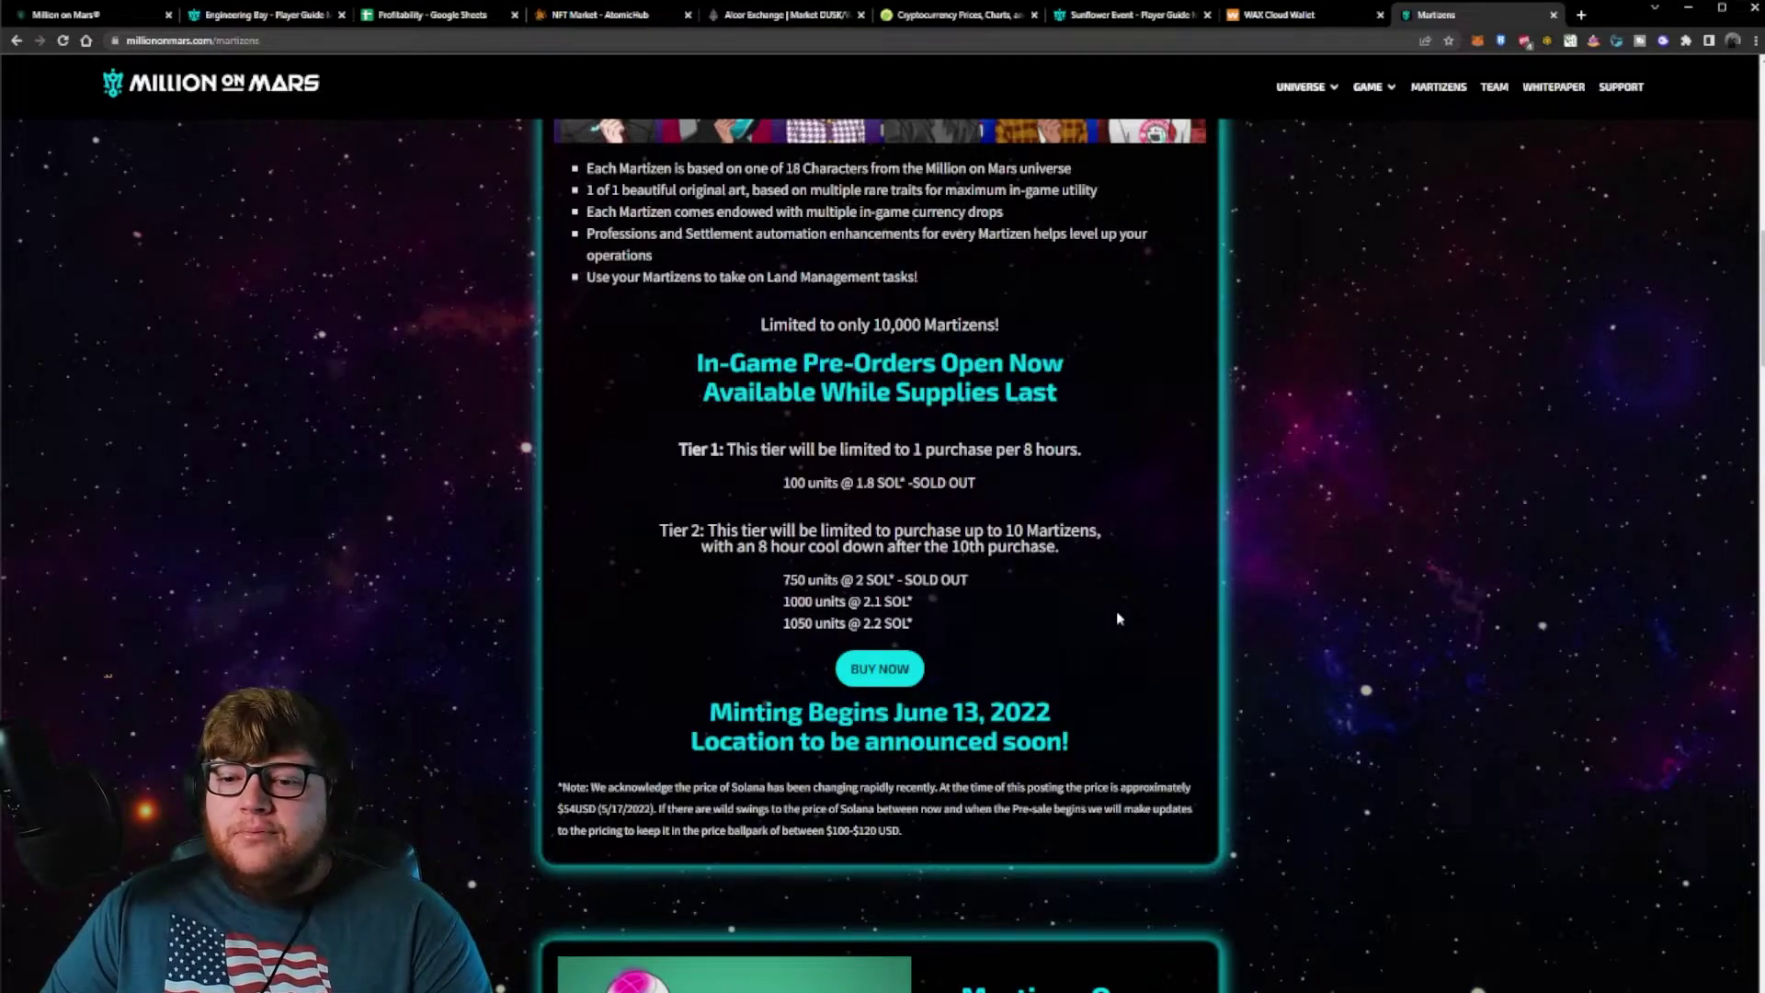
pyautogui.moveTo(916, 603); pyautogui.dragTo(784, 604)
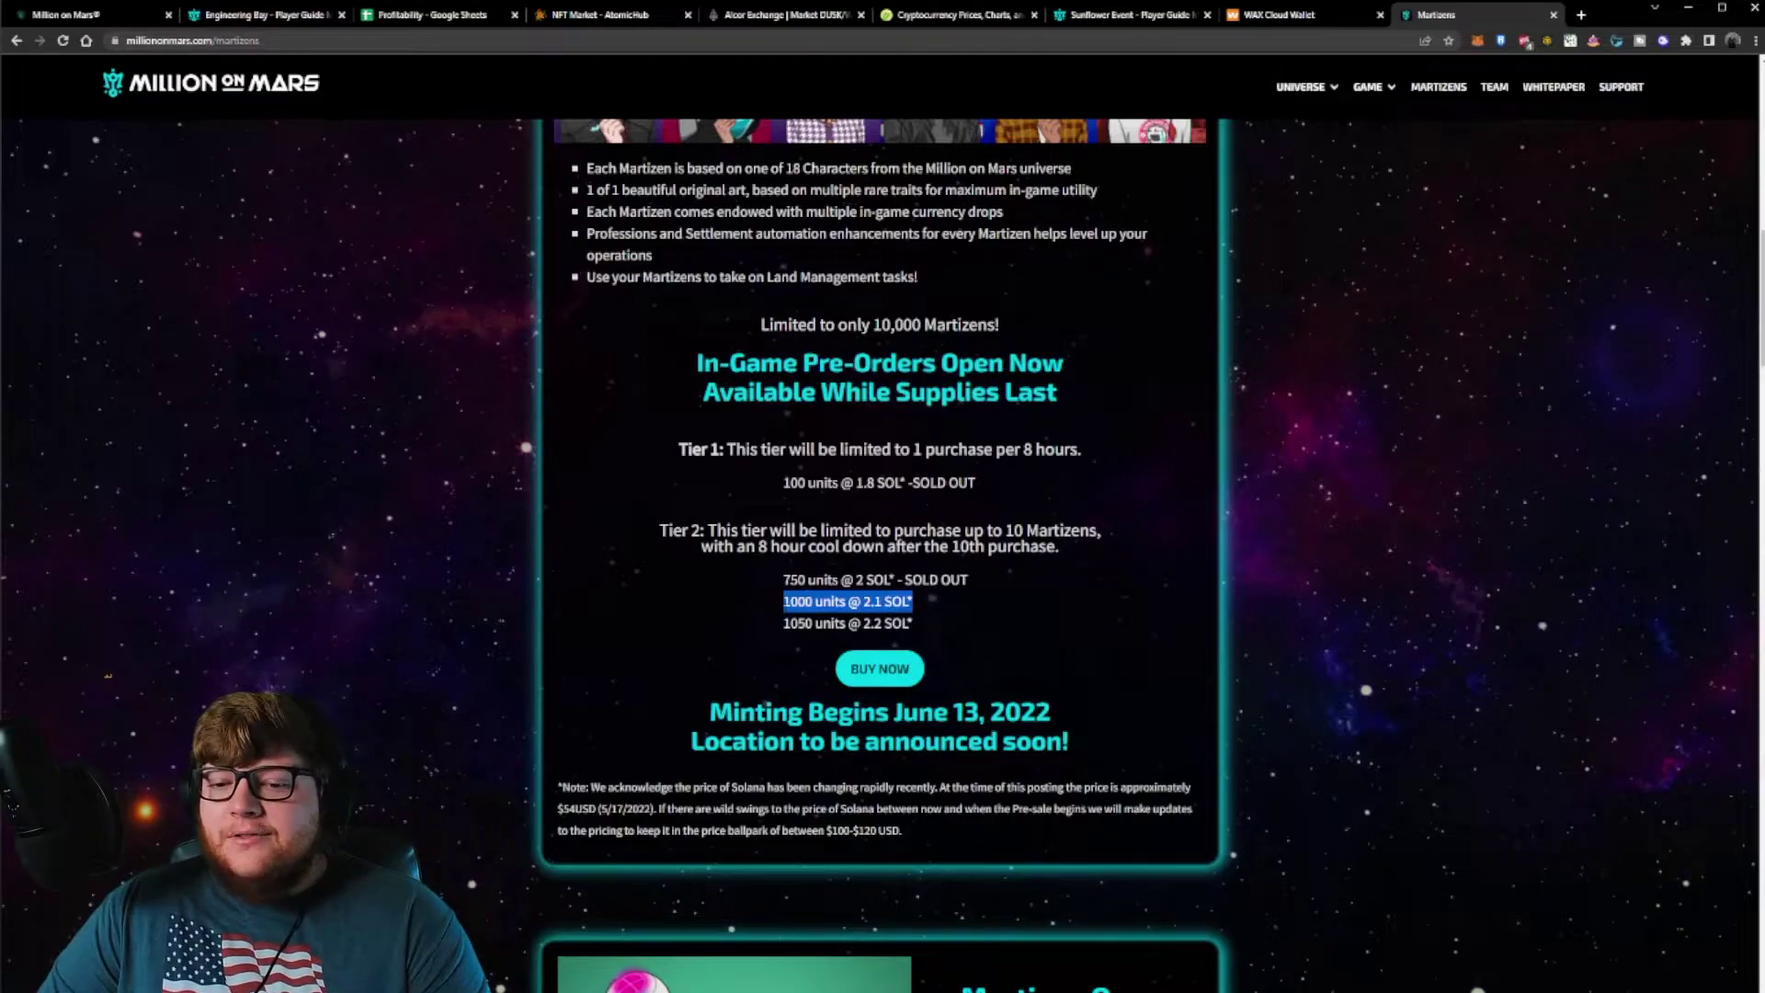
pyautogui.moveTo(916, 625); pyautogui.dragTo(813, 624)
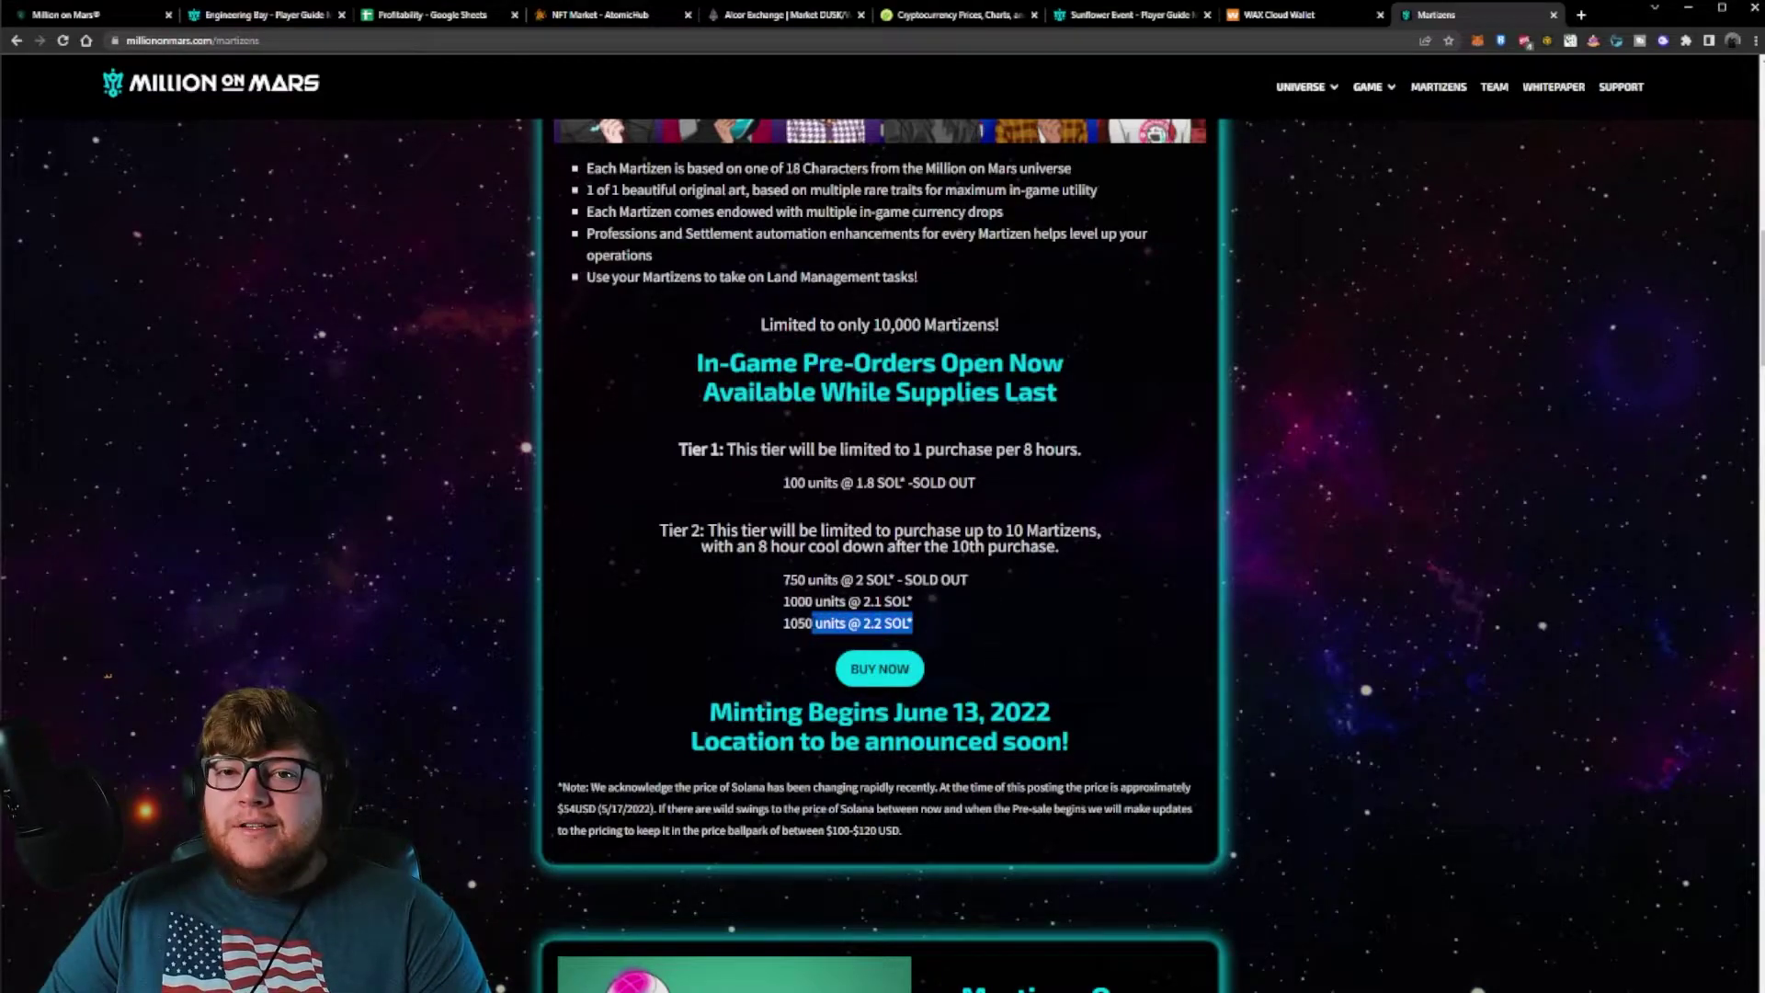
pyautogui.click(814, 624)
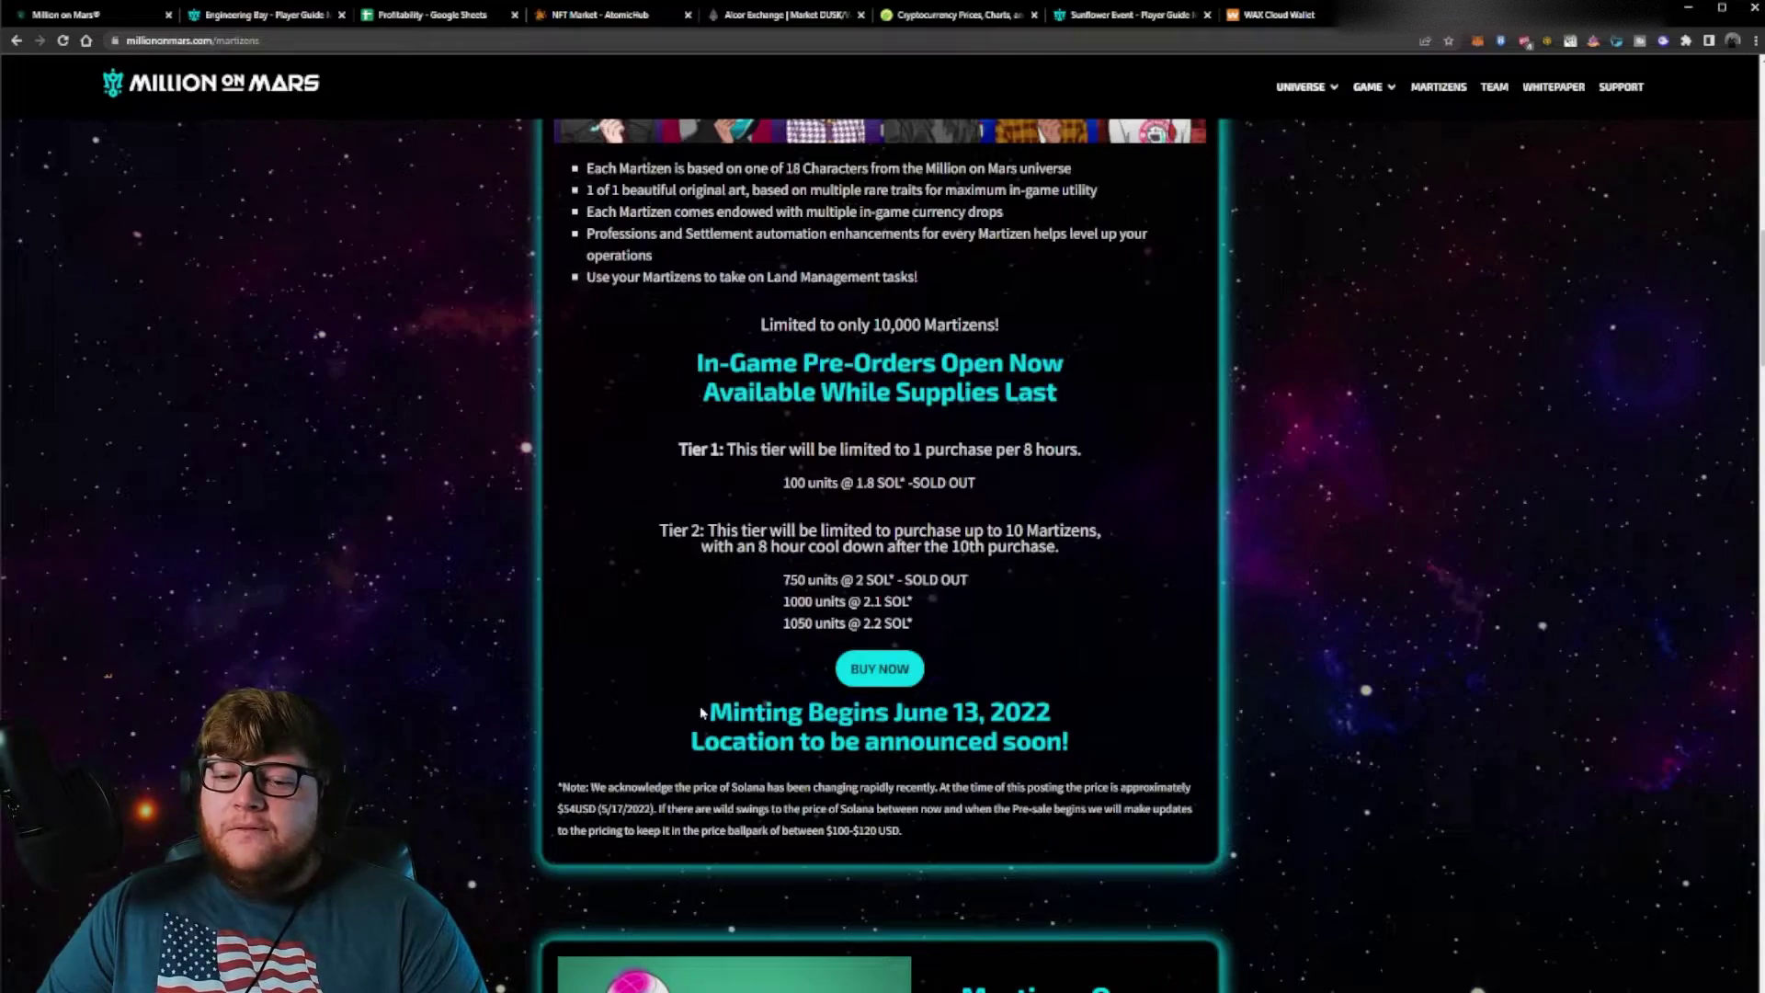
pyautogui.moveTo(706, 713); pyautogui.dragTo(1098, 747)
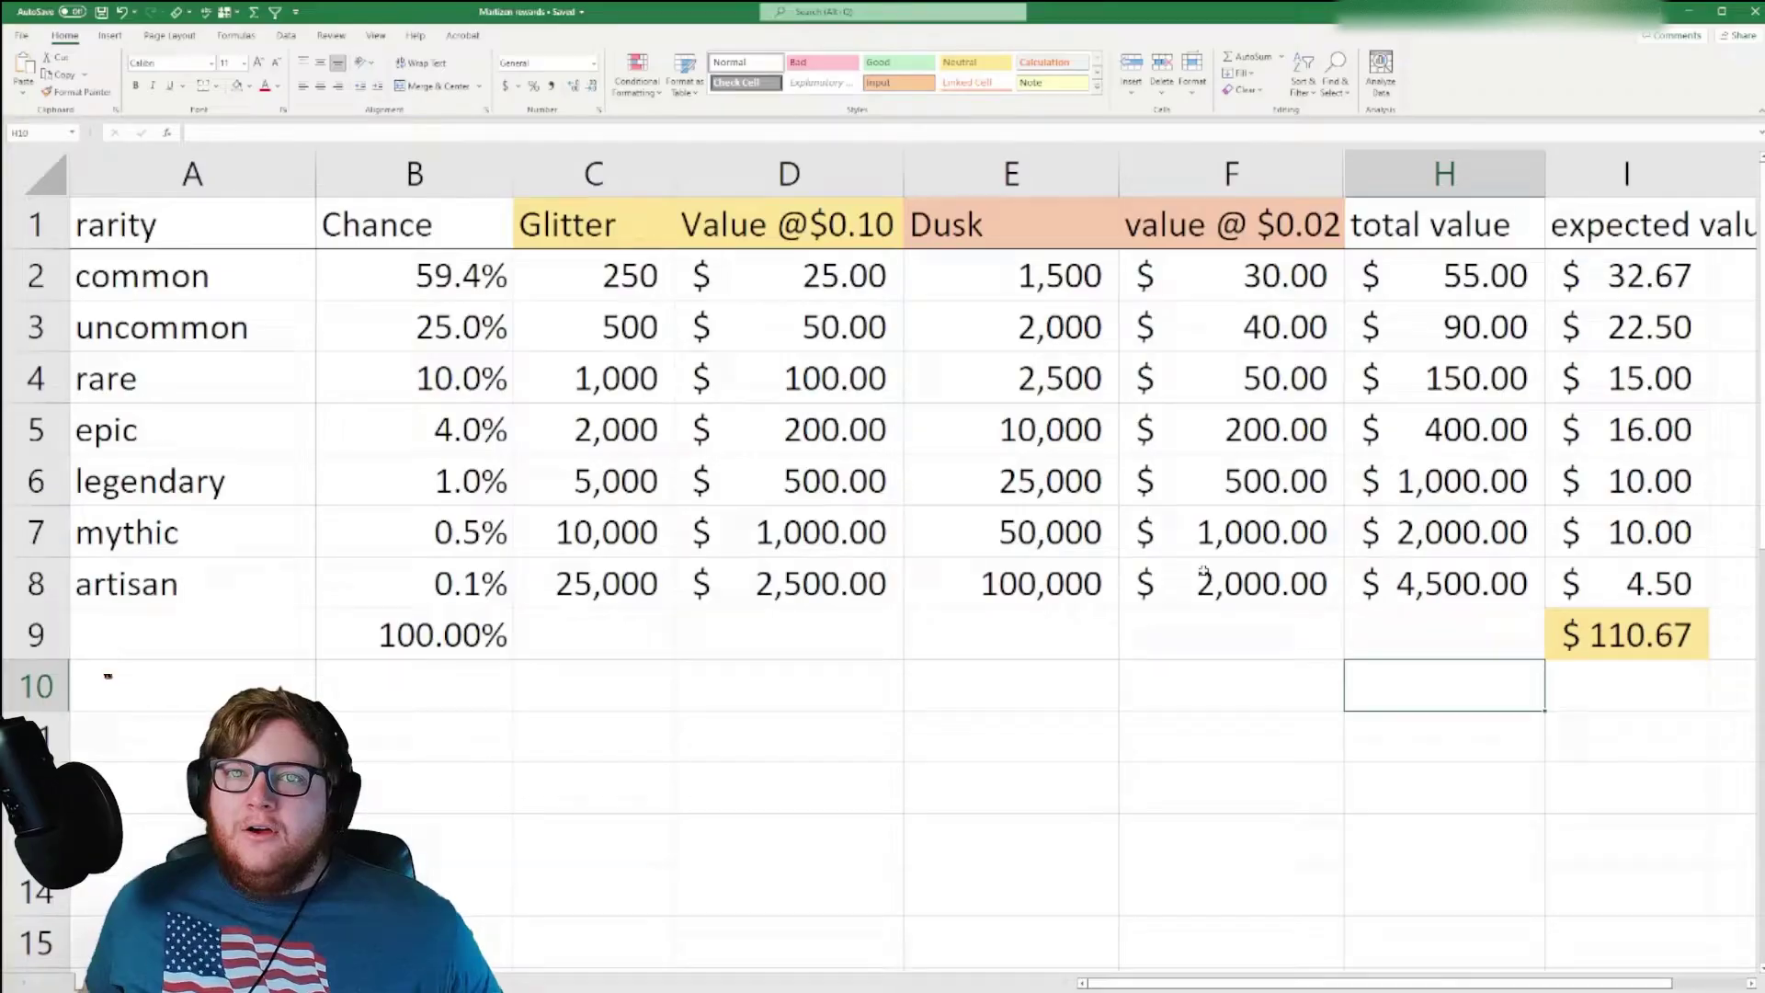
# - In the Martizen rewards workbook, select the Glitter, Dusk, Value @ $0.02 and Value @ $0.10 columns
pyautogui.hotkey('alt', 'Tab')
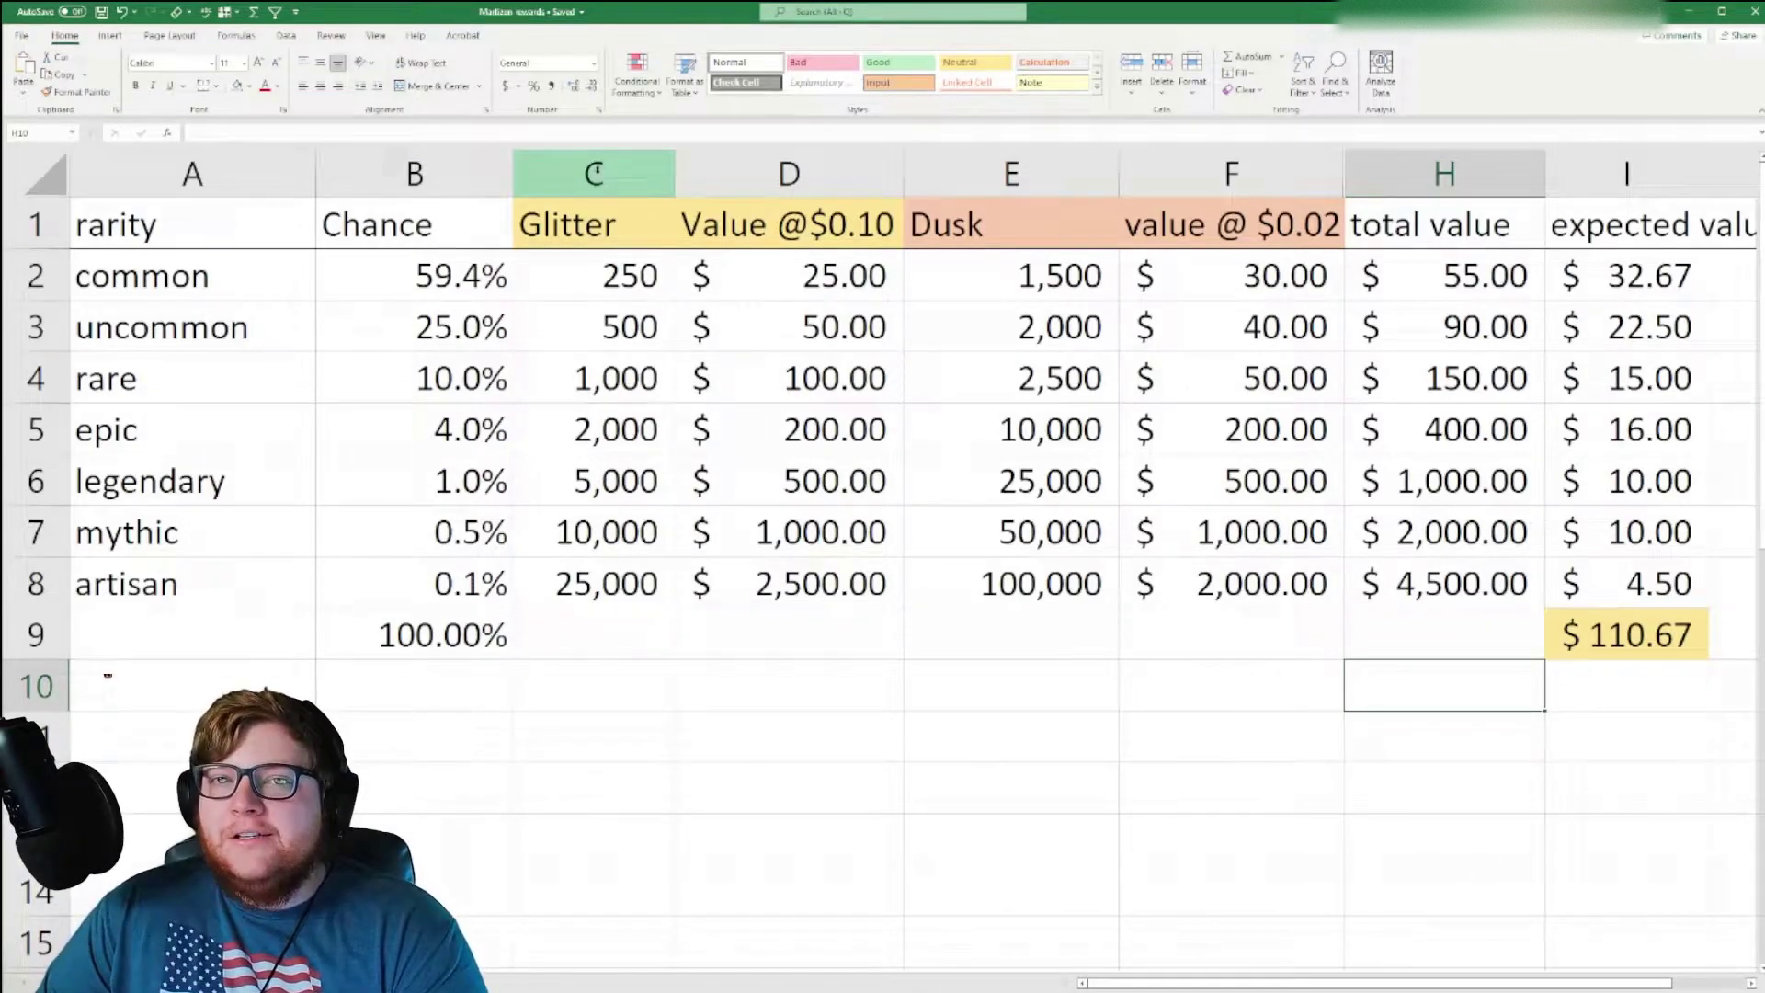
pyautogui.click(594, 174)
pyautogui.click(989, 174)
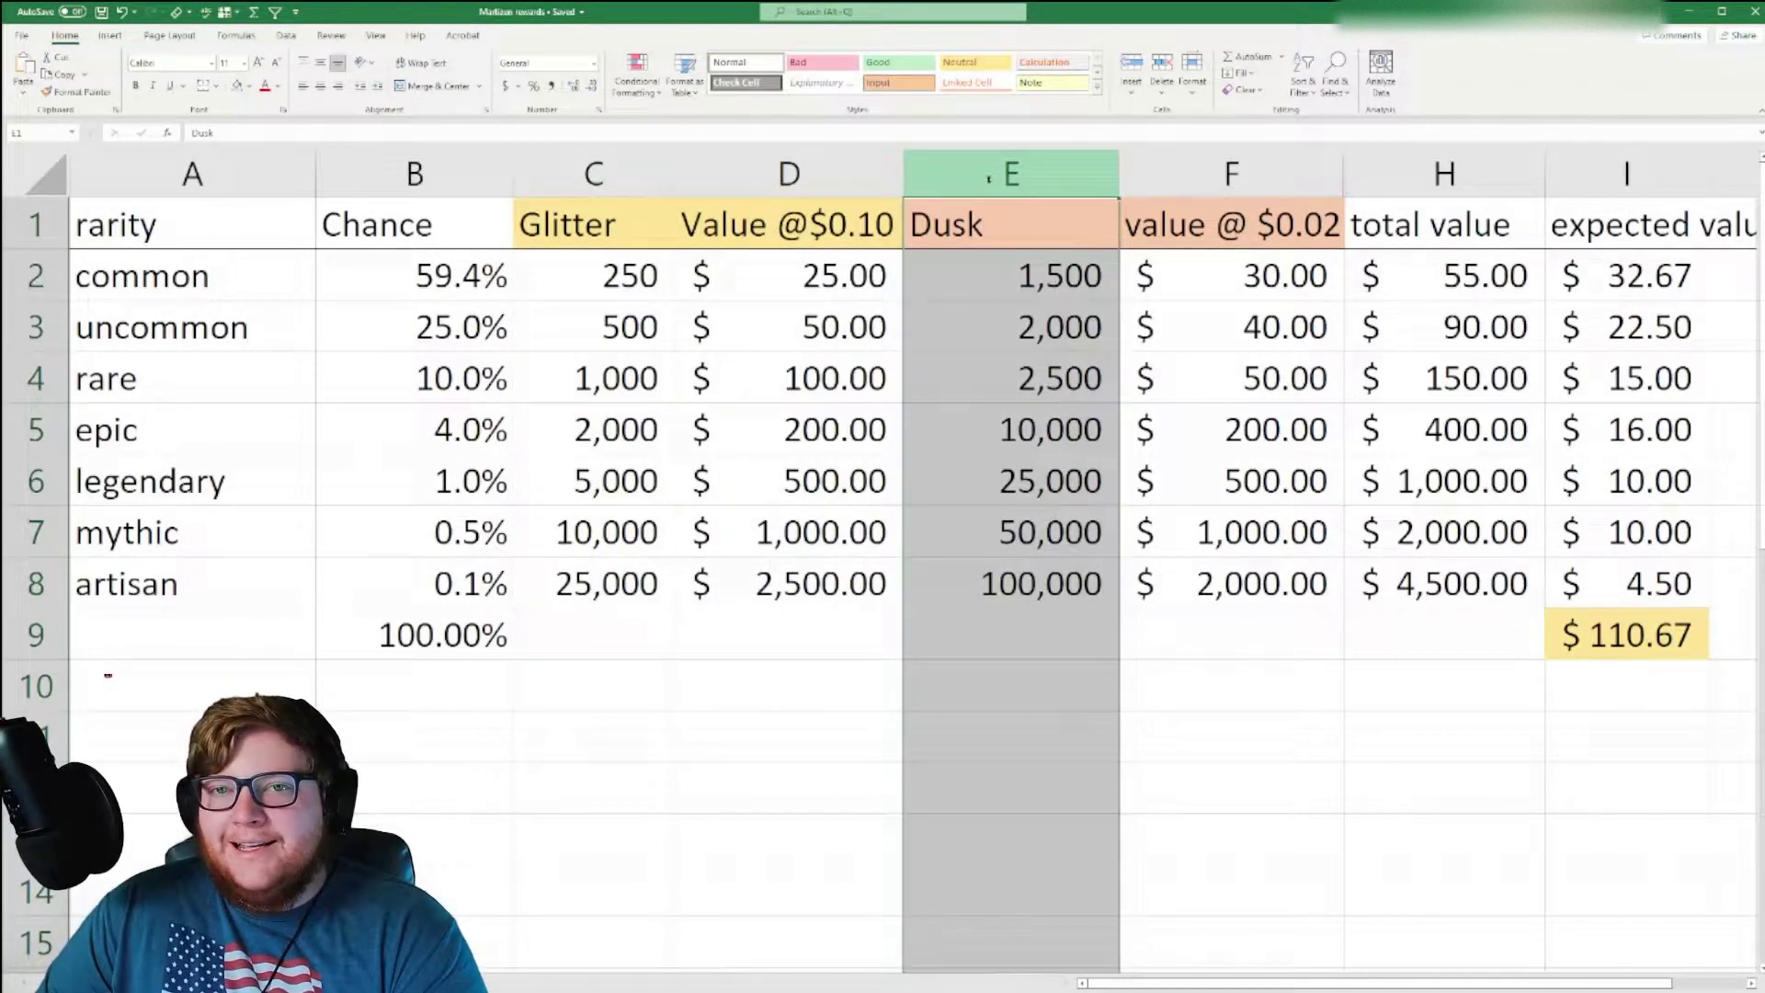
pyautogui.click(594, 174)
pyautogui.click(1007, 170)
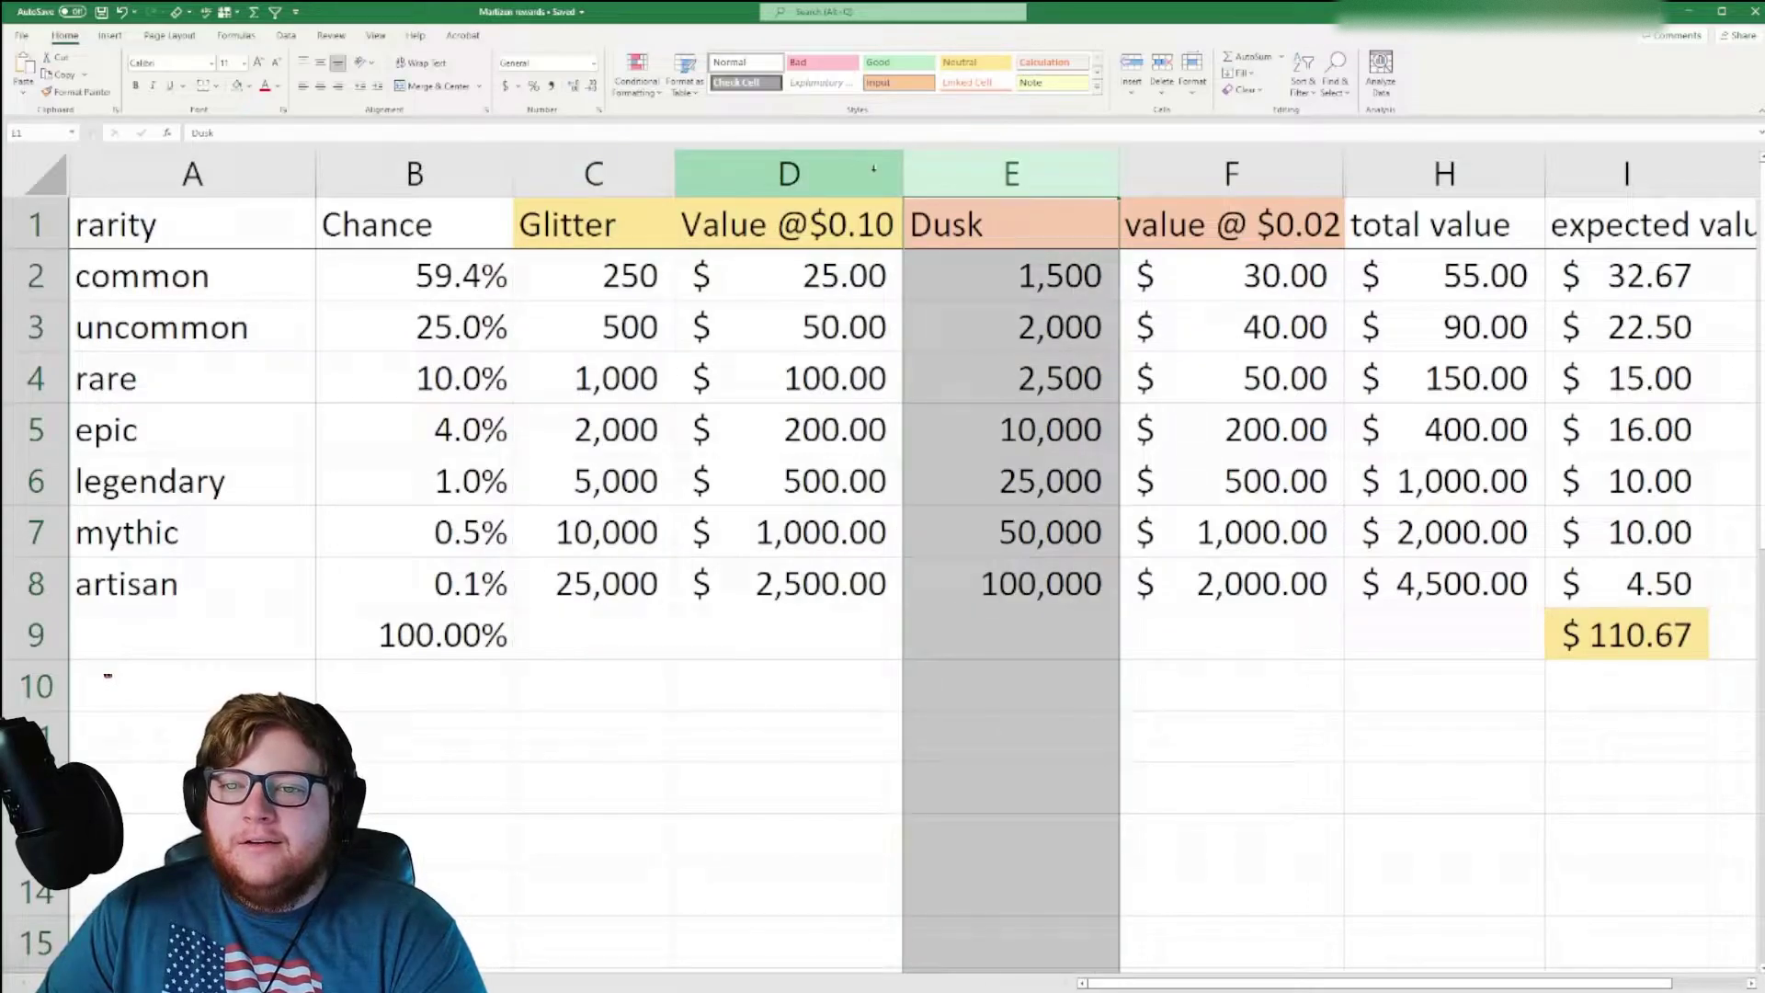
pyautogui.click(1243, 174)
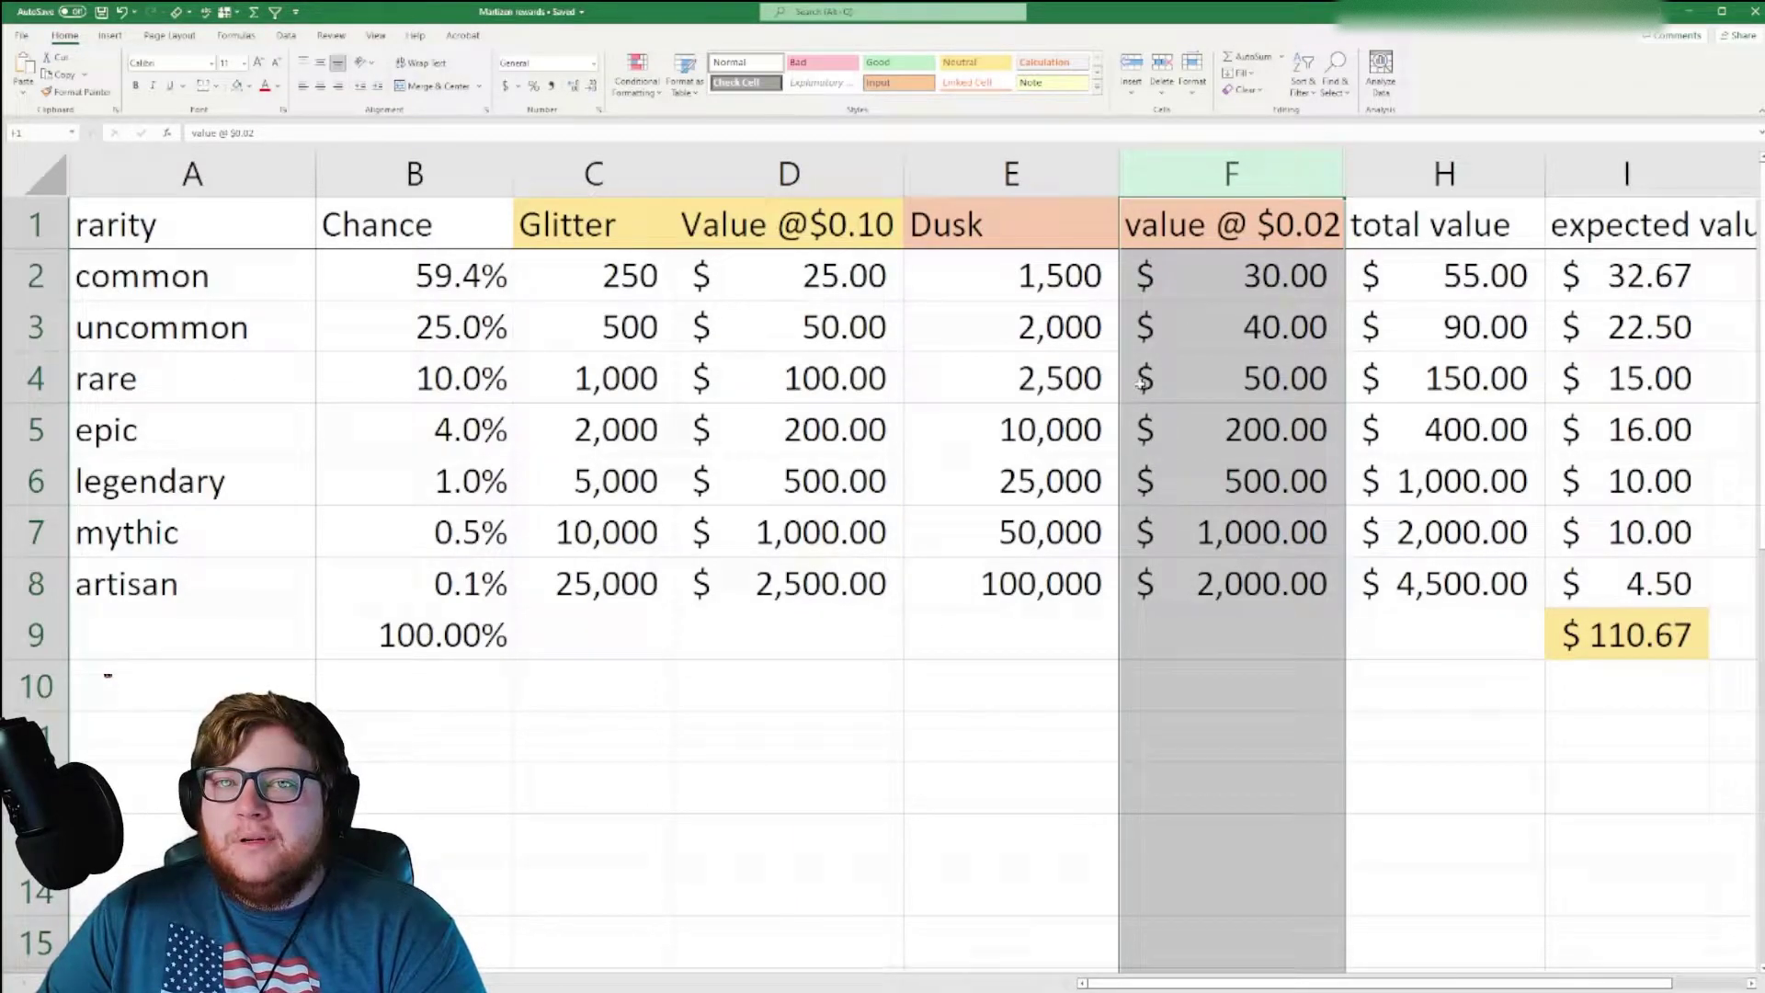
pyautogui.click(792, 174)
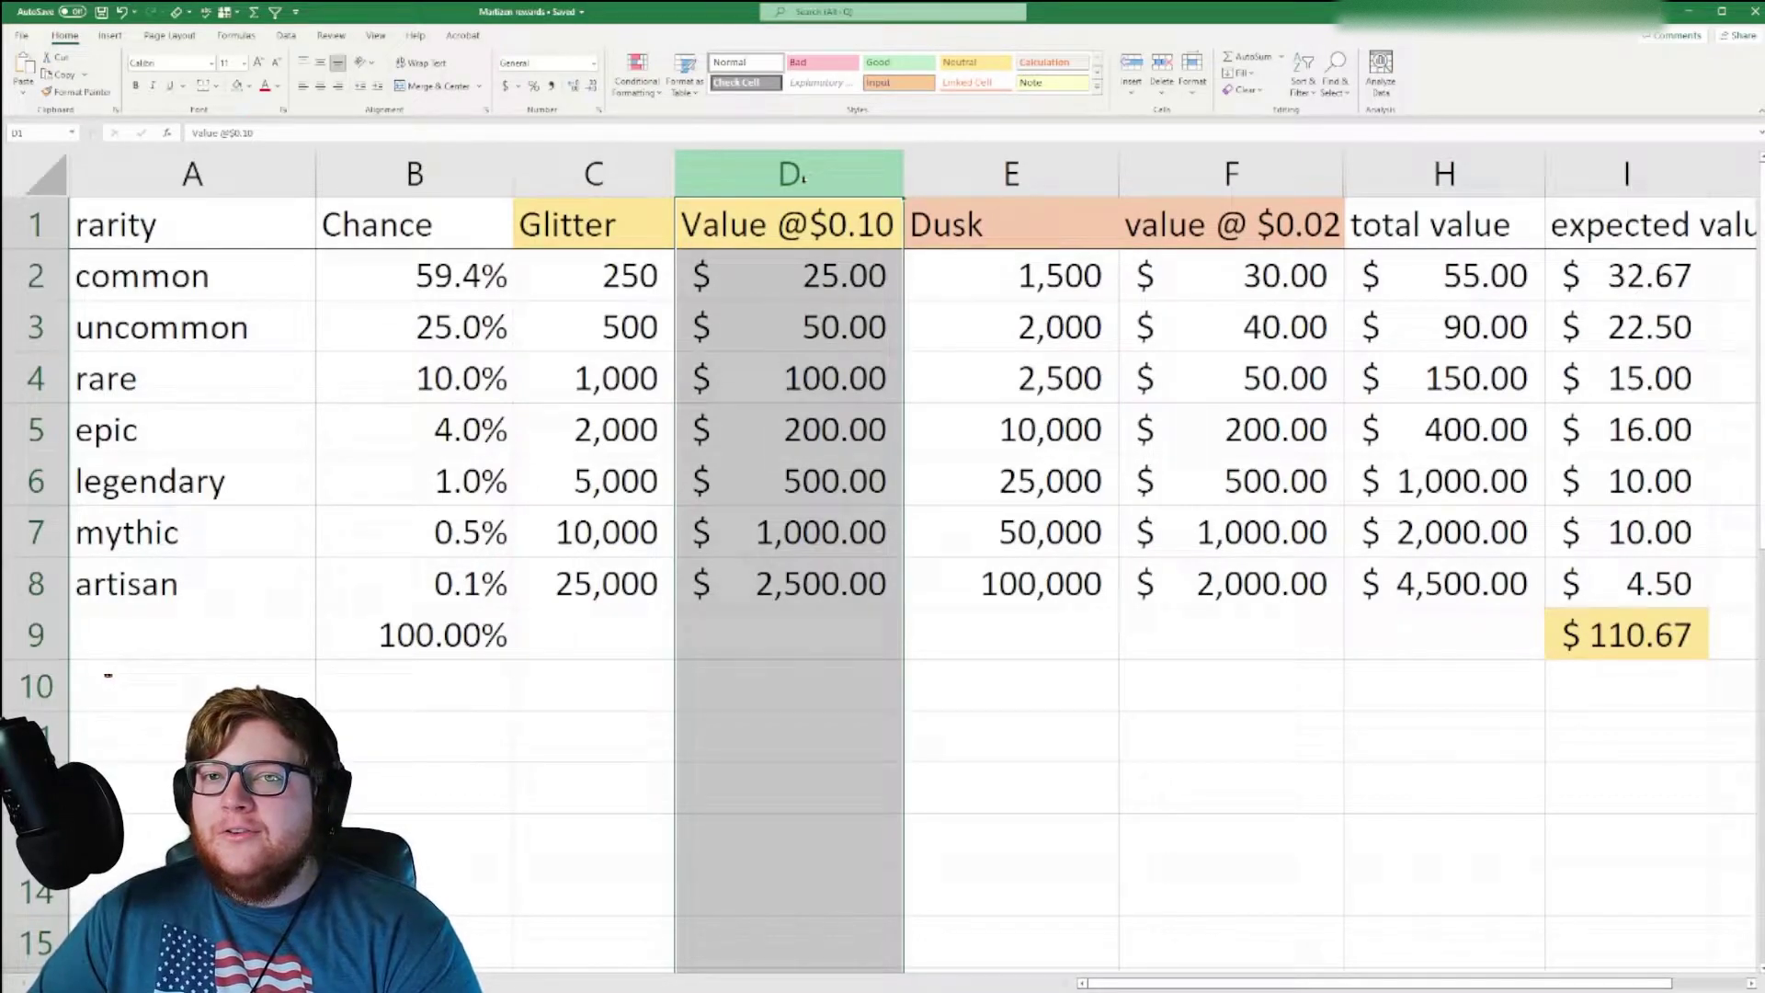
# - Review the rarity chances from common 59.4% through mythic and the common, uncommon and rare total value formulas
pyautogui.click(1481, 298)
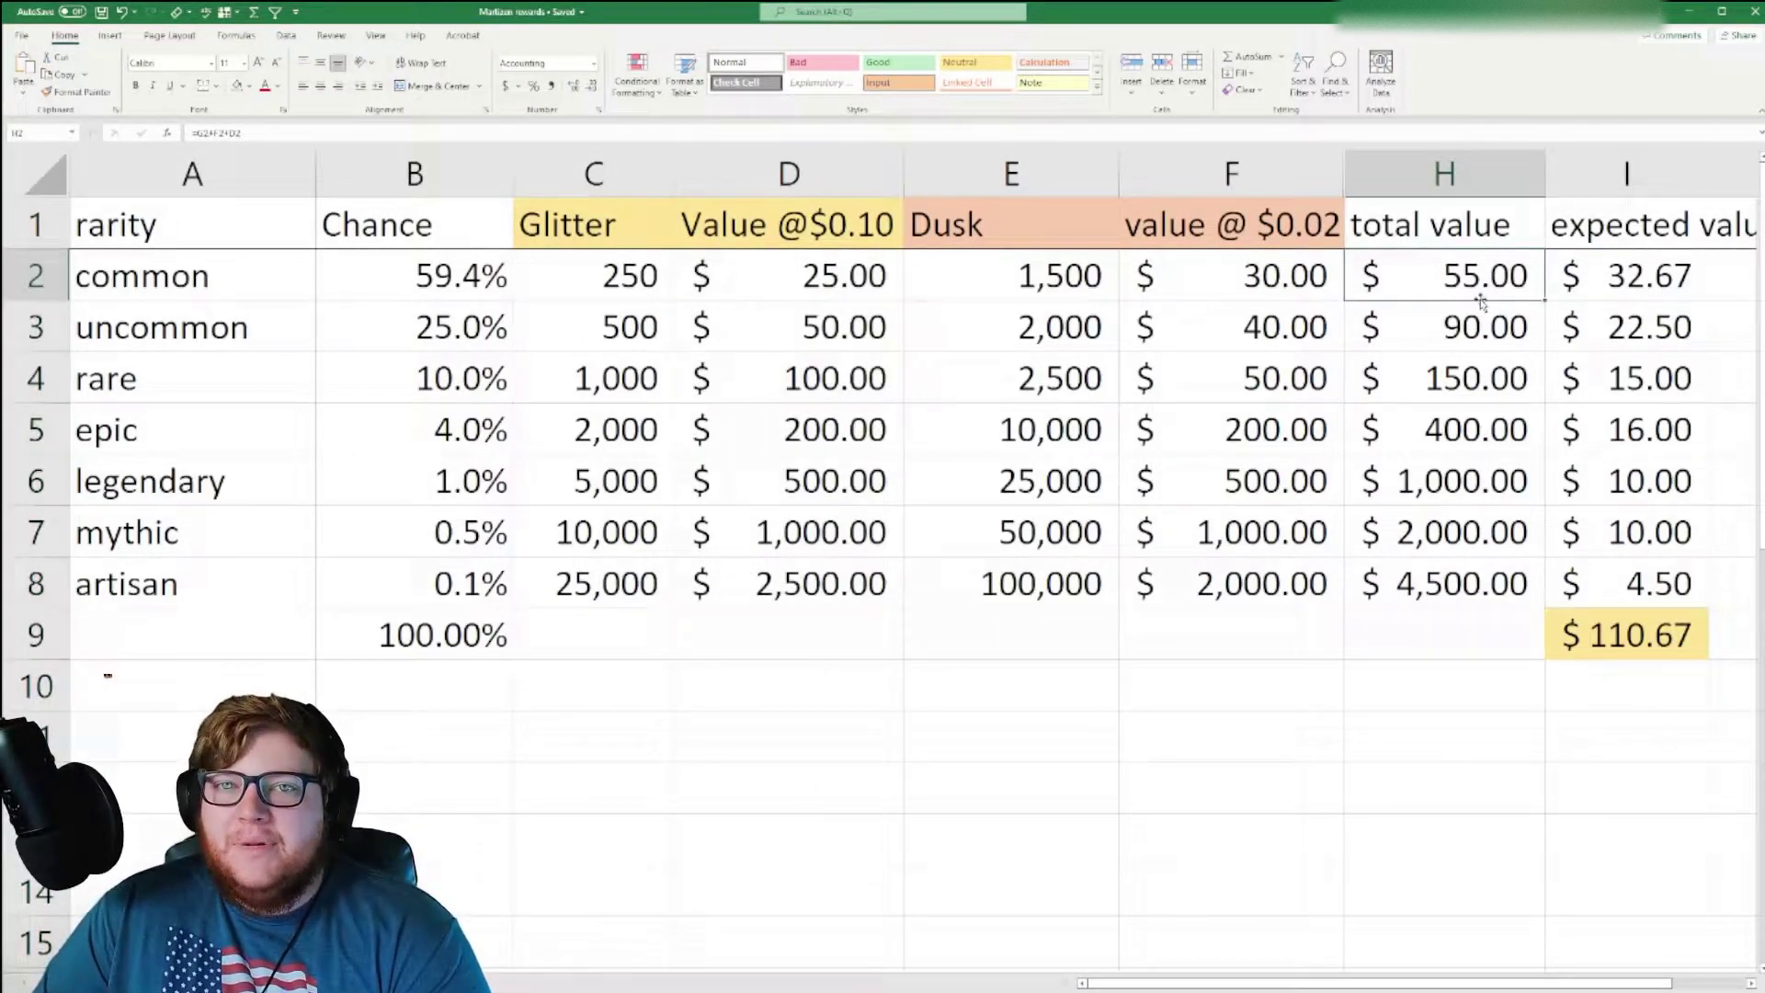
pyautogui.click(433, 288)
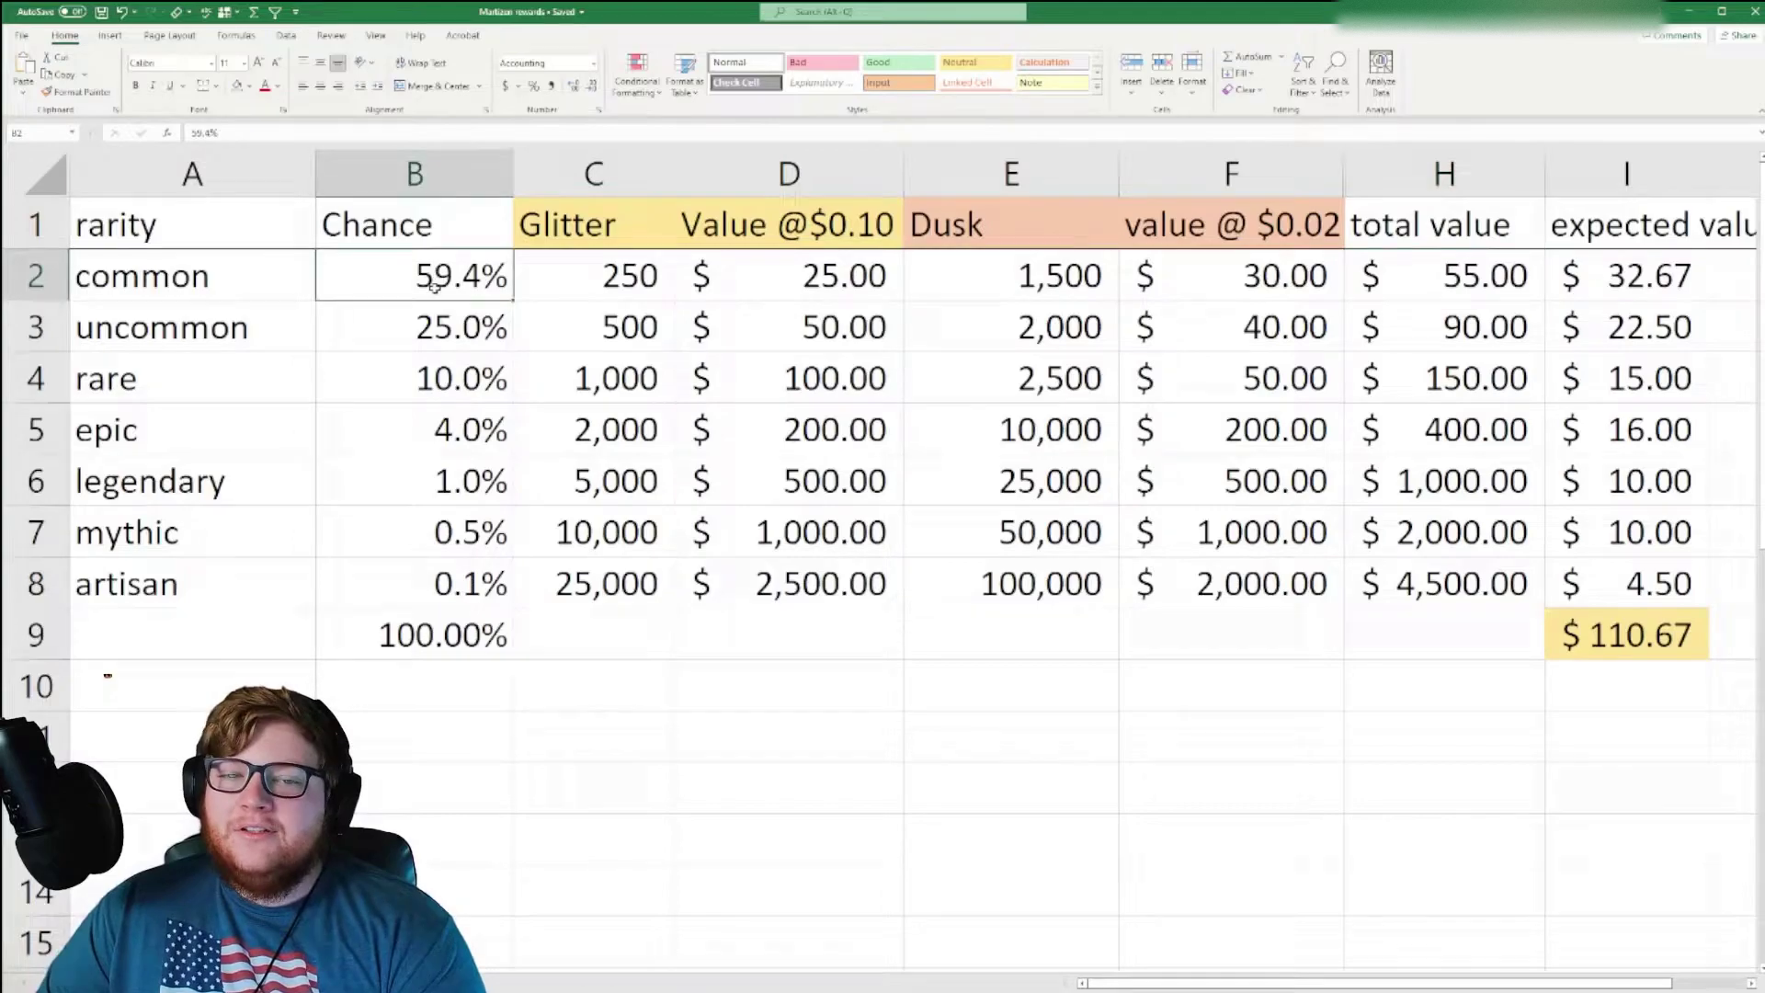
pyautogui.moveTo(434, 288); pyautogui.dragTo(434, 322)
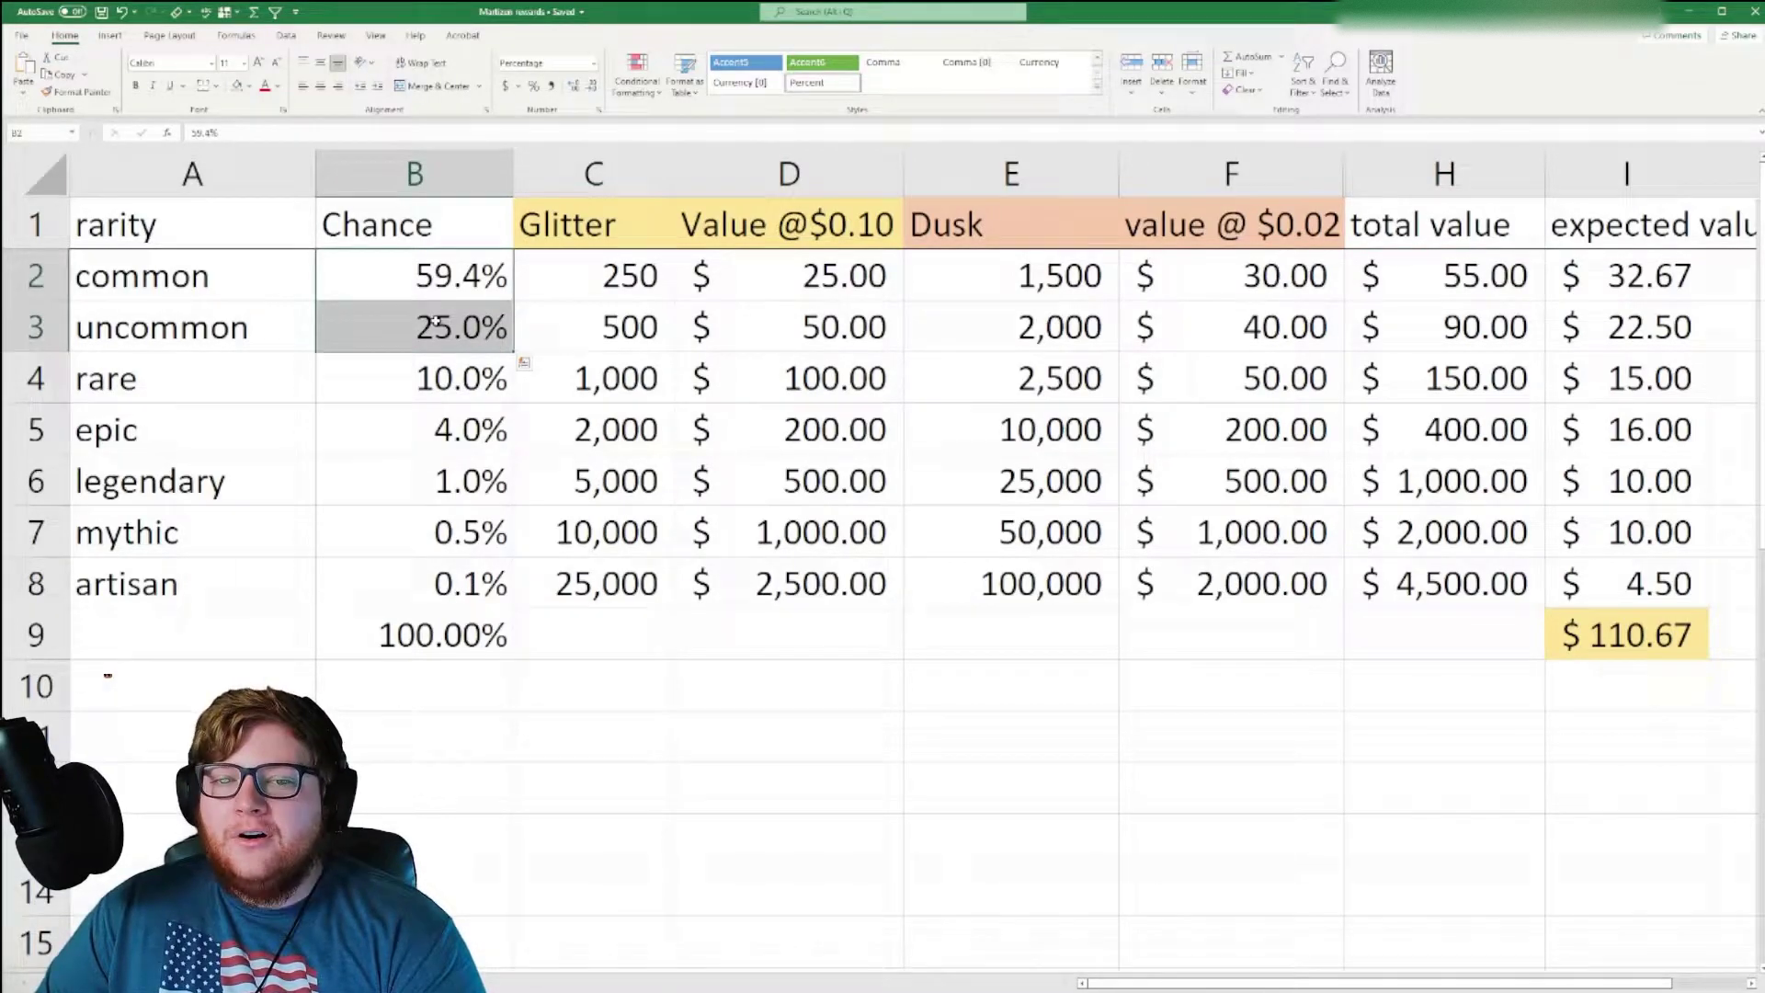
pyautogui.click(436, 378)
pyautogui.moveTo(435, 418); pyautogui.dragTo(444, 583)
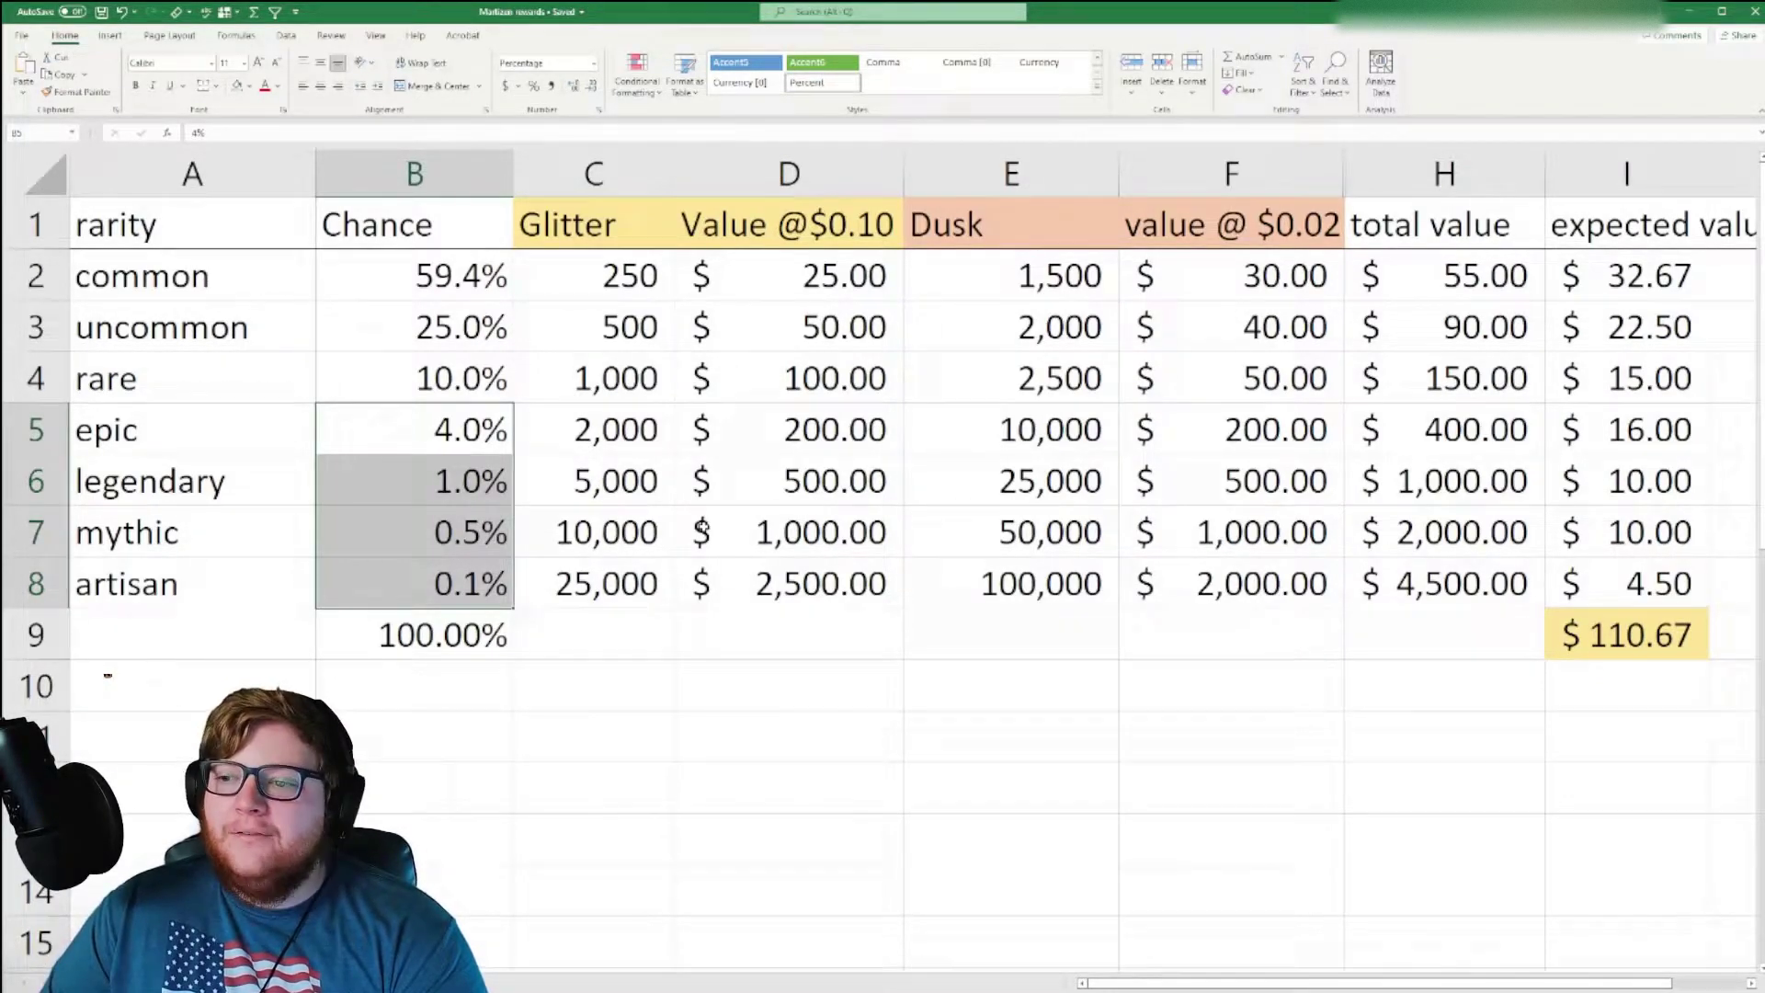
pyautogui.moveTo(1466, 275)
pyautogui.mouseDown()
pyautogui.moveTo(1466, 311)
pyautogui.moveTo(1472, 267)
pyautogui.mouseUp()
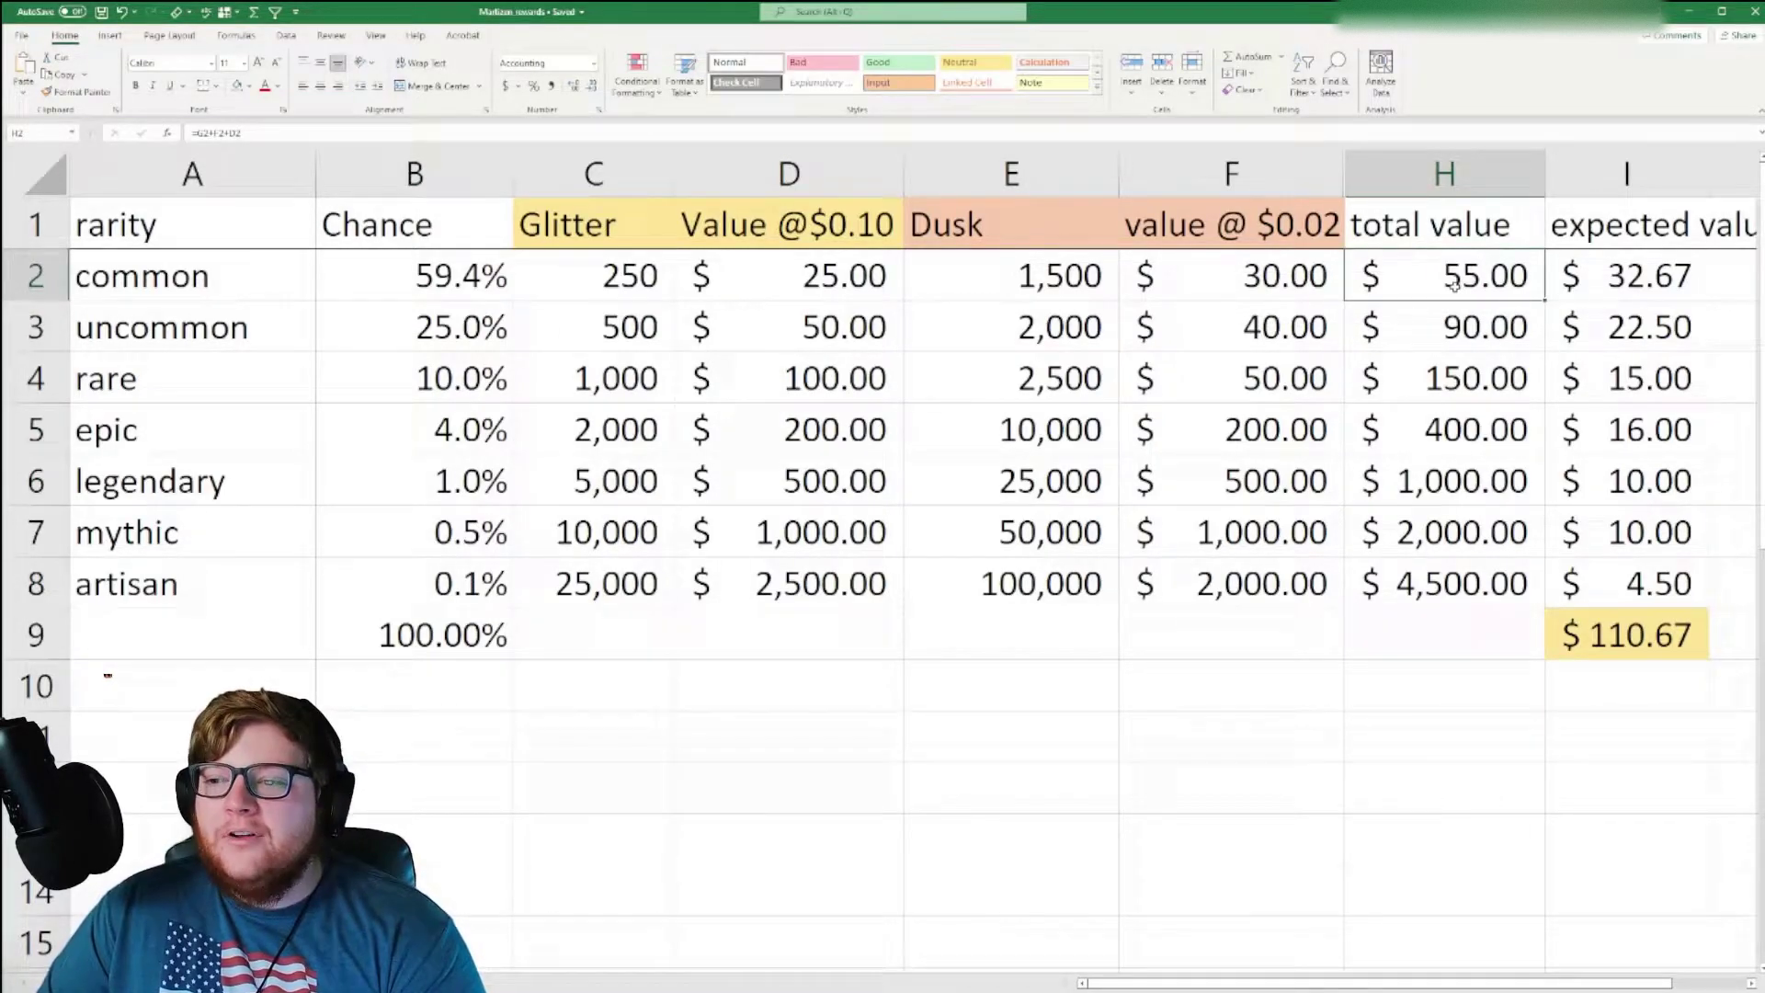
pyautogui.click(1455, 321)
pyautogui.click(1451, 373)
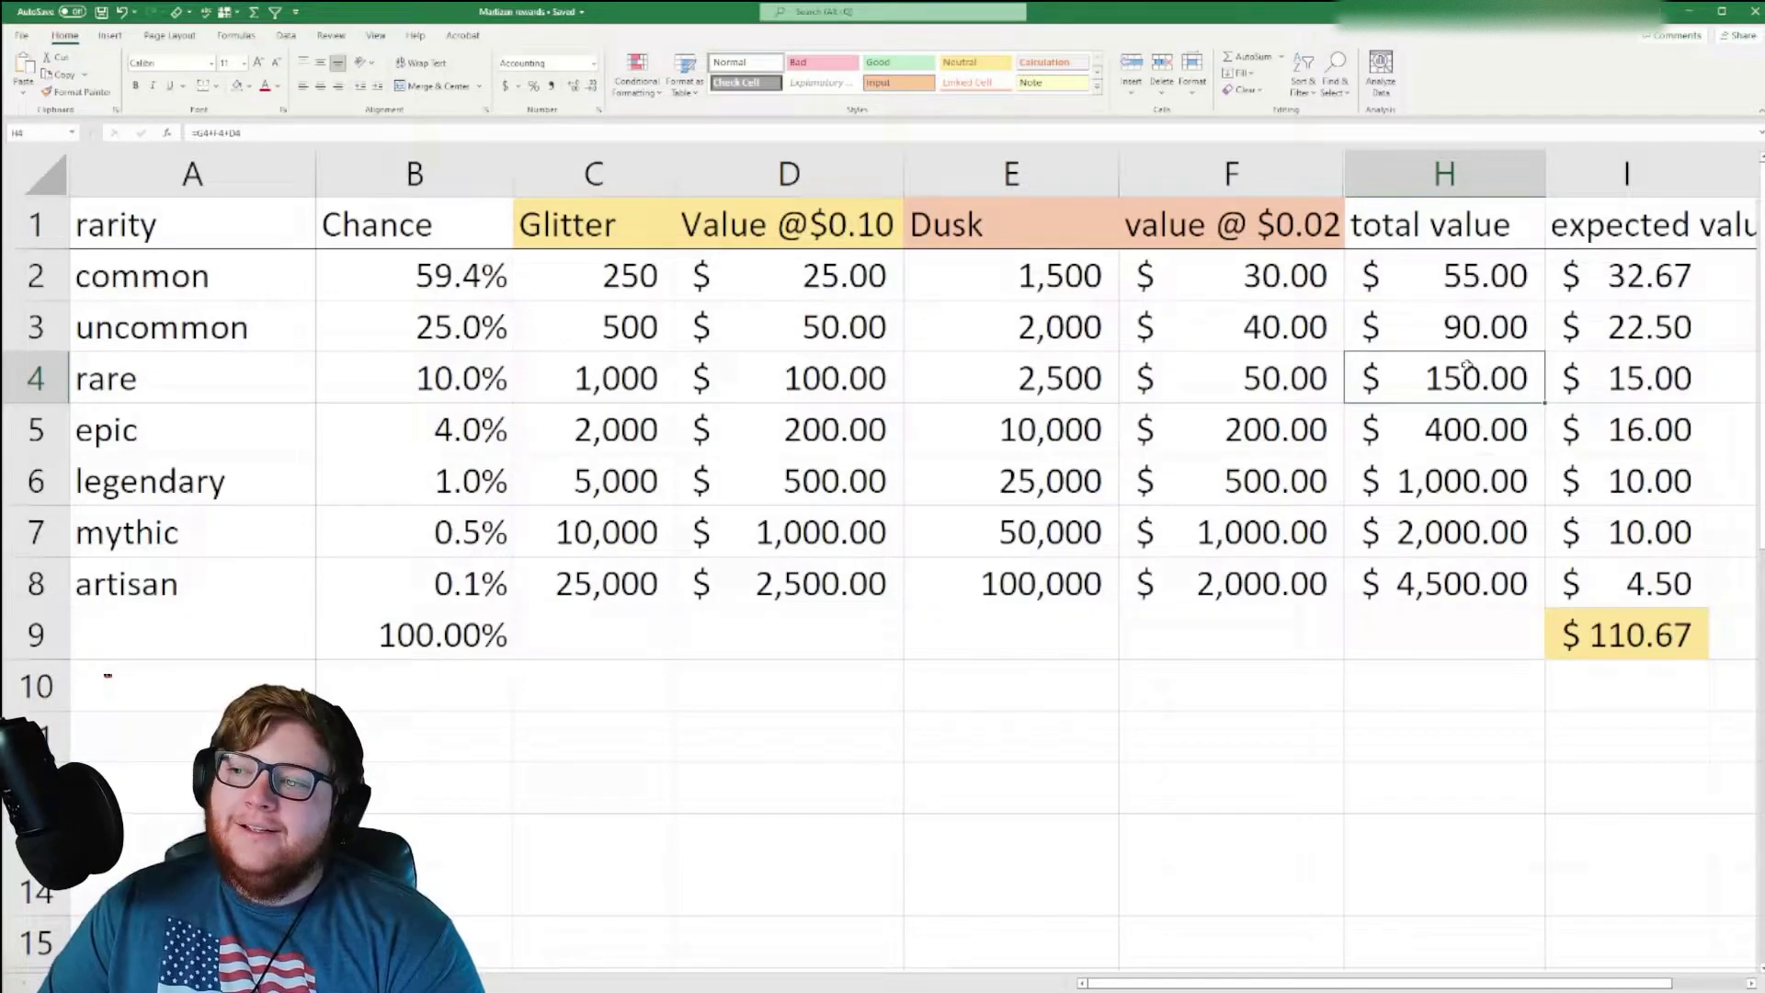
# - Check the I2:I8 expected values, blank the epic through artisan chances, and confirm I9 reads $78.57
pyautogui.click(1646, 260)
pyautogui.moveTo(1645, 260); pyautogui.dragTo(1646, 584)
pyautogui.click(1652, 633)
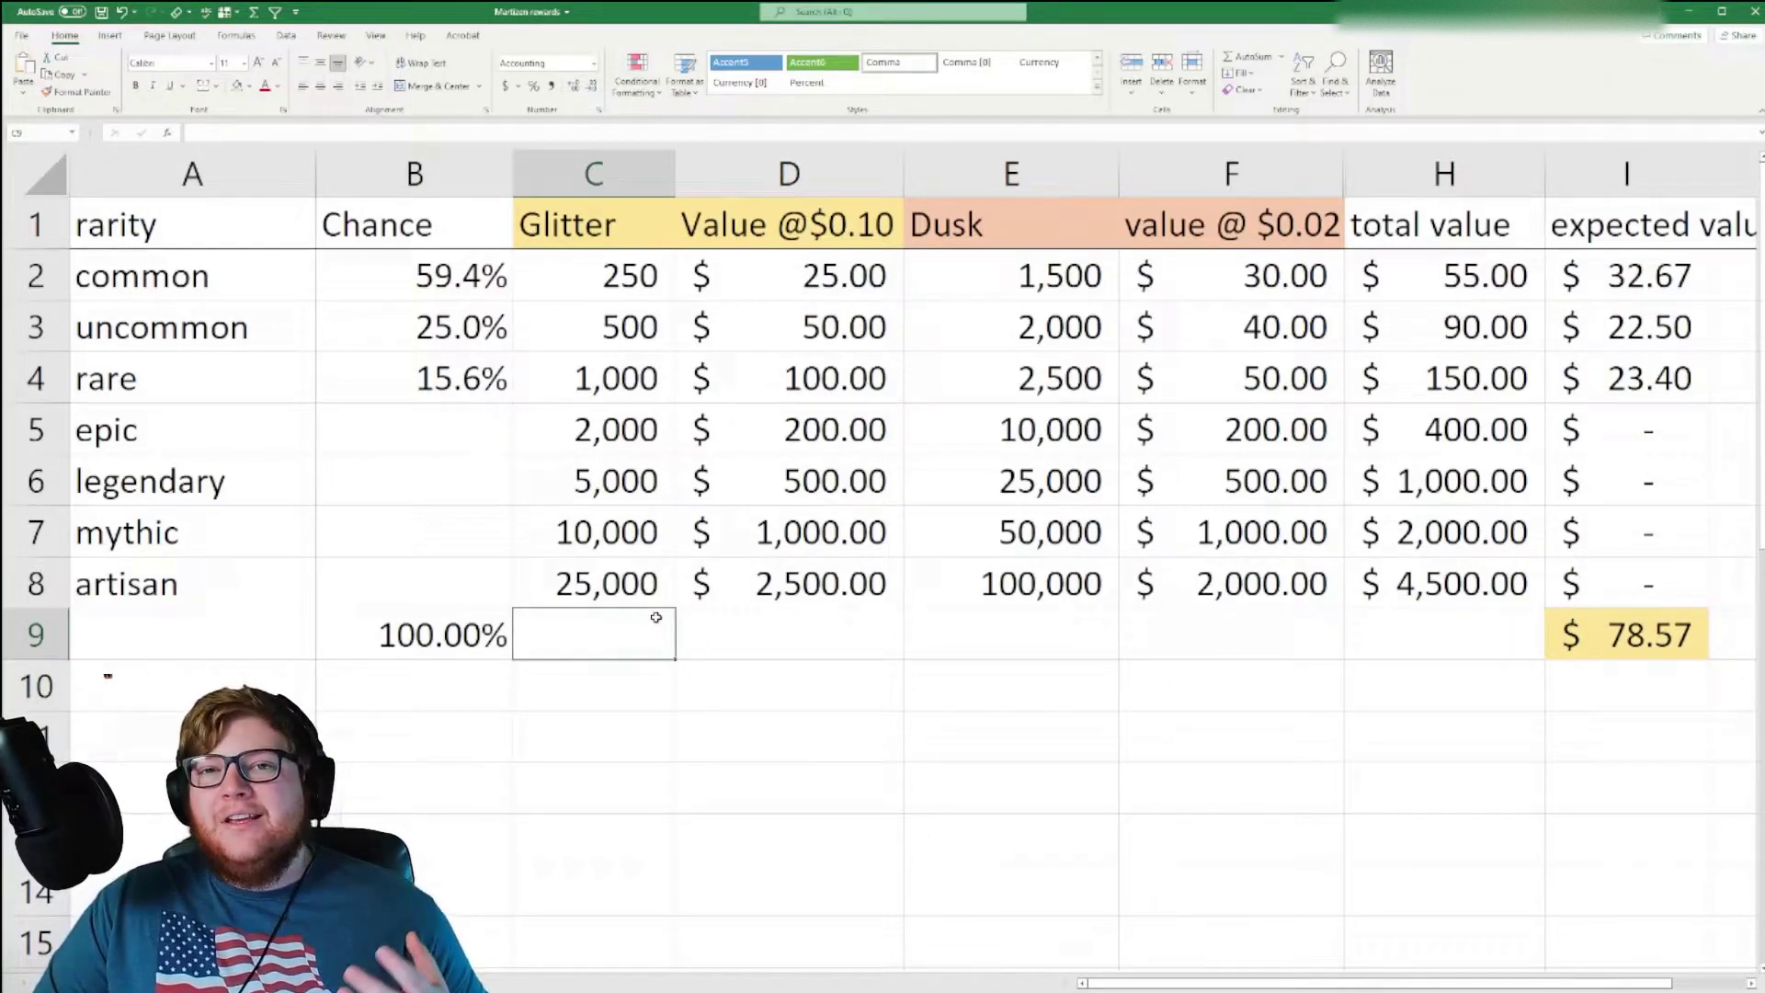
pyautogui.moveTo(240, 460); pyautogui.dragTo(288, 574)
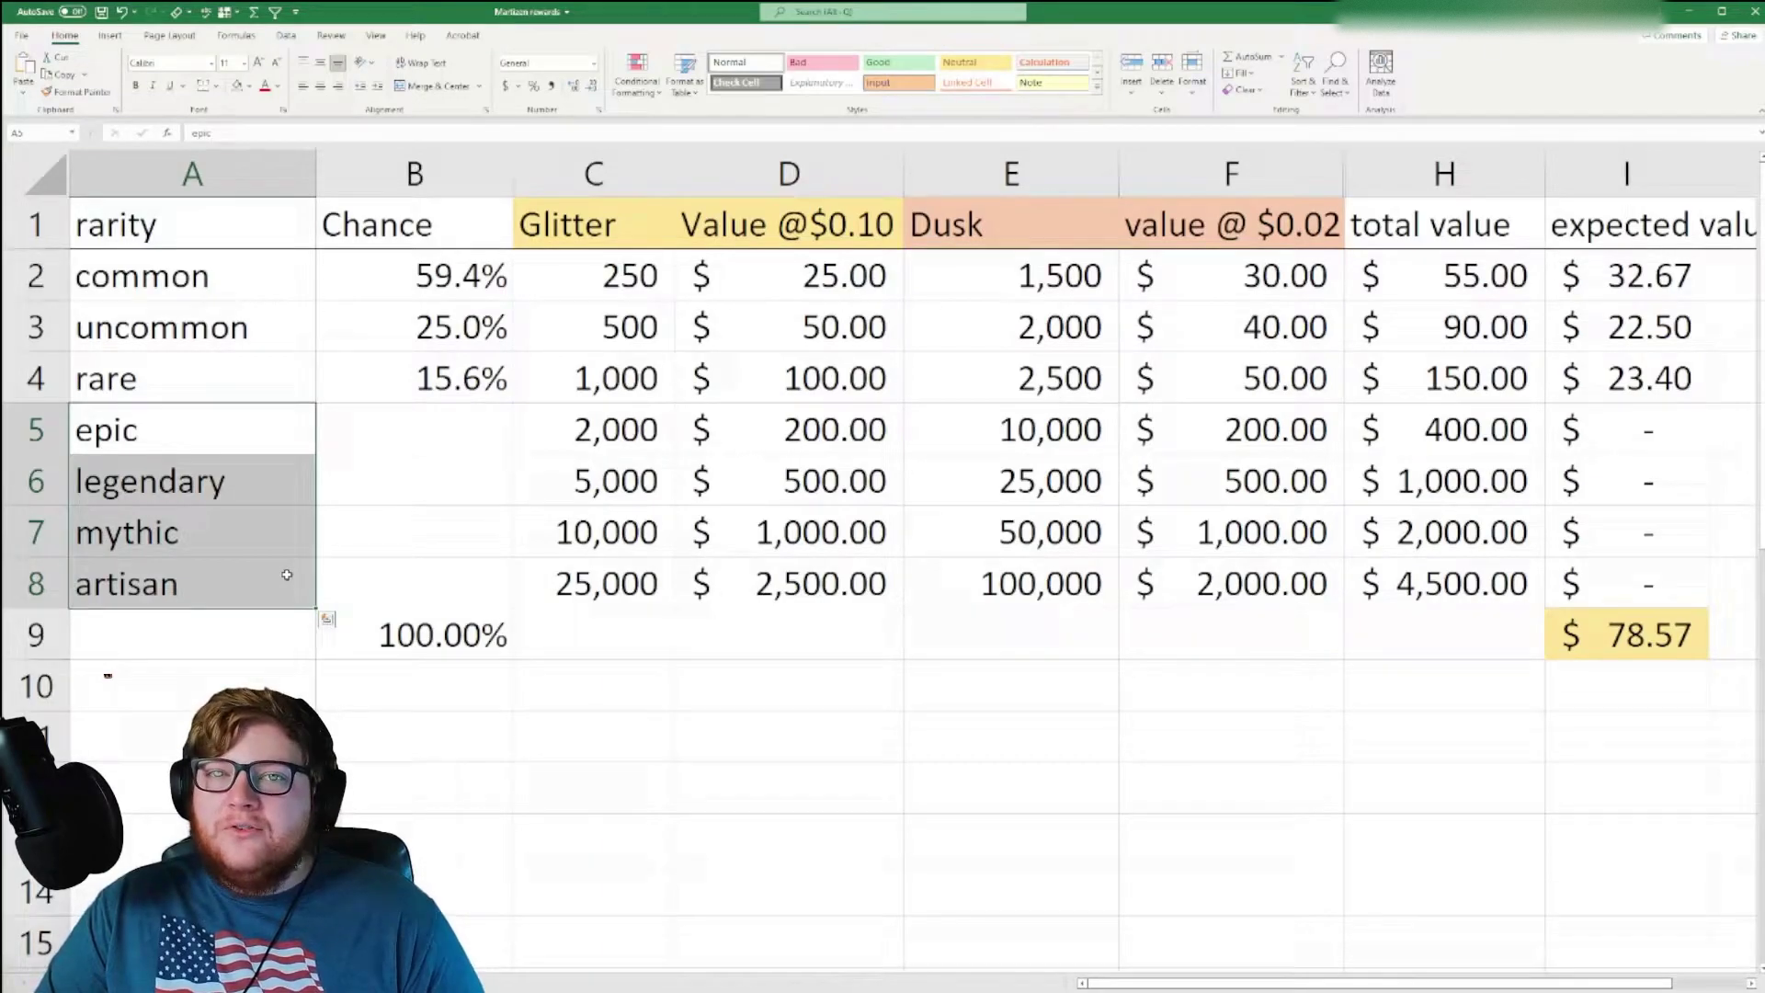
pyautogui.click(396, 433)
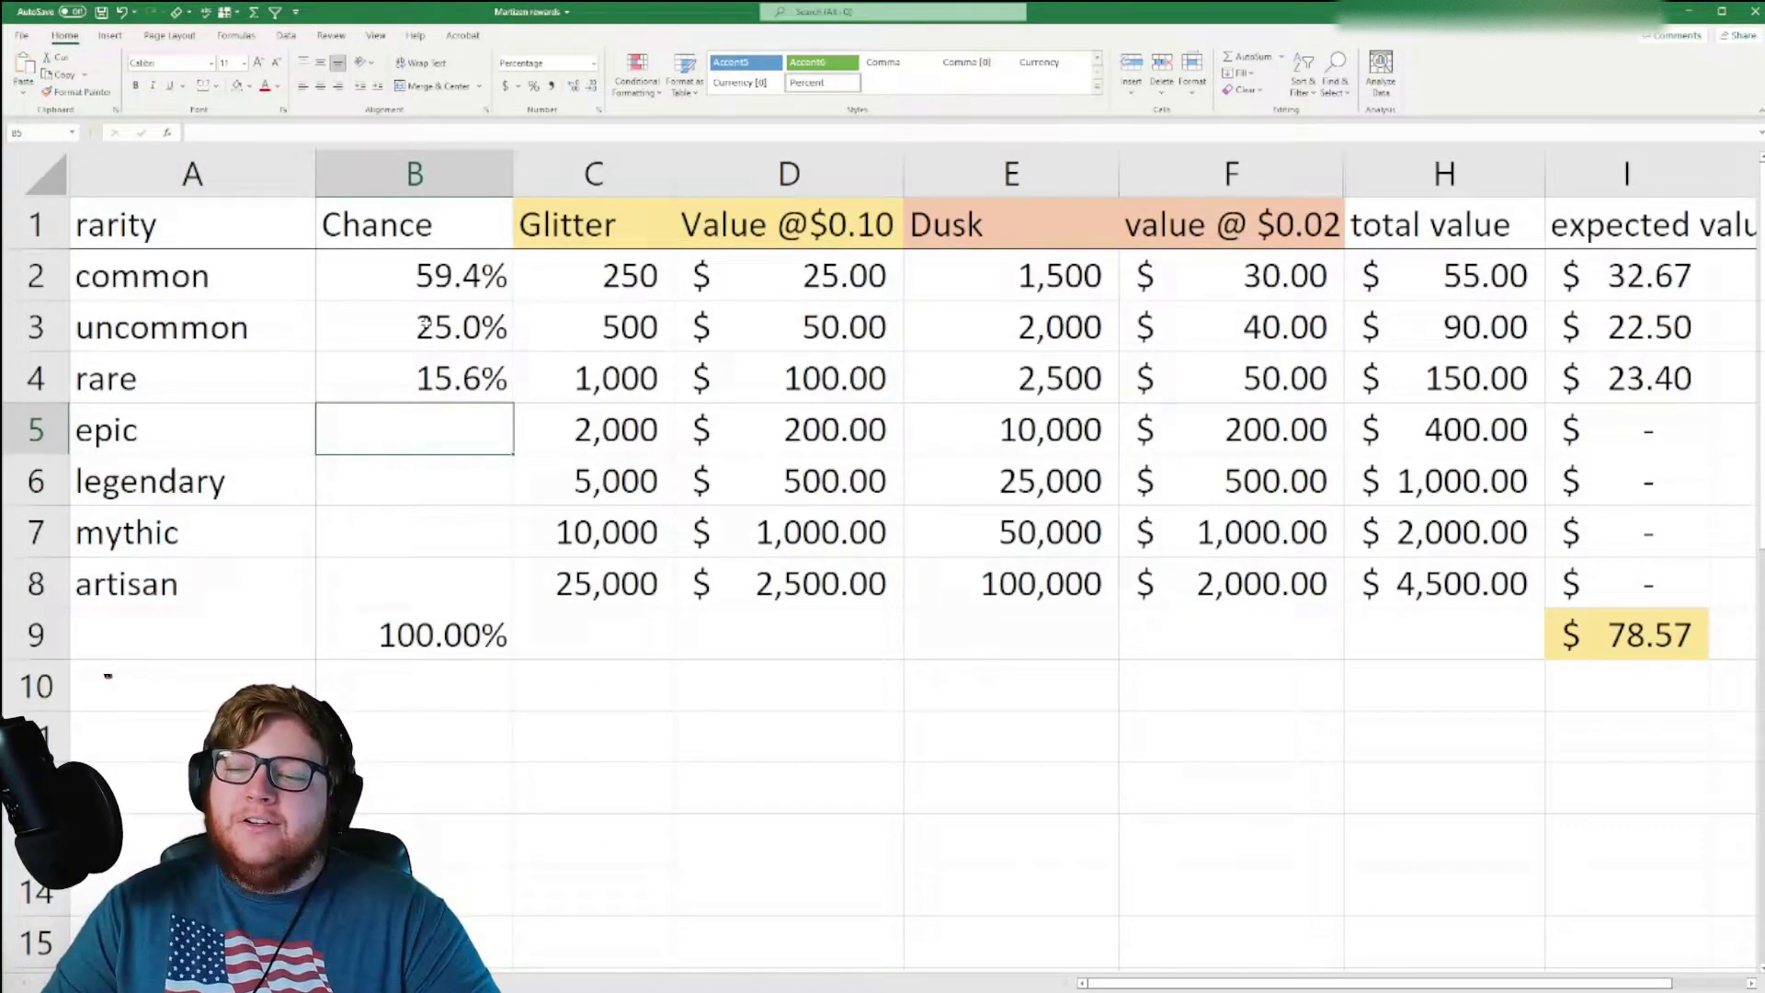
pyautogui.click(1641, 646)
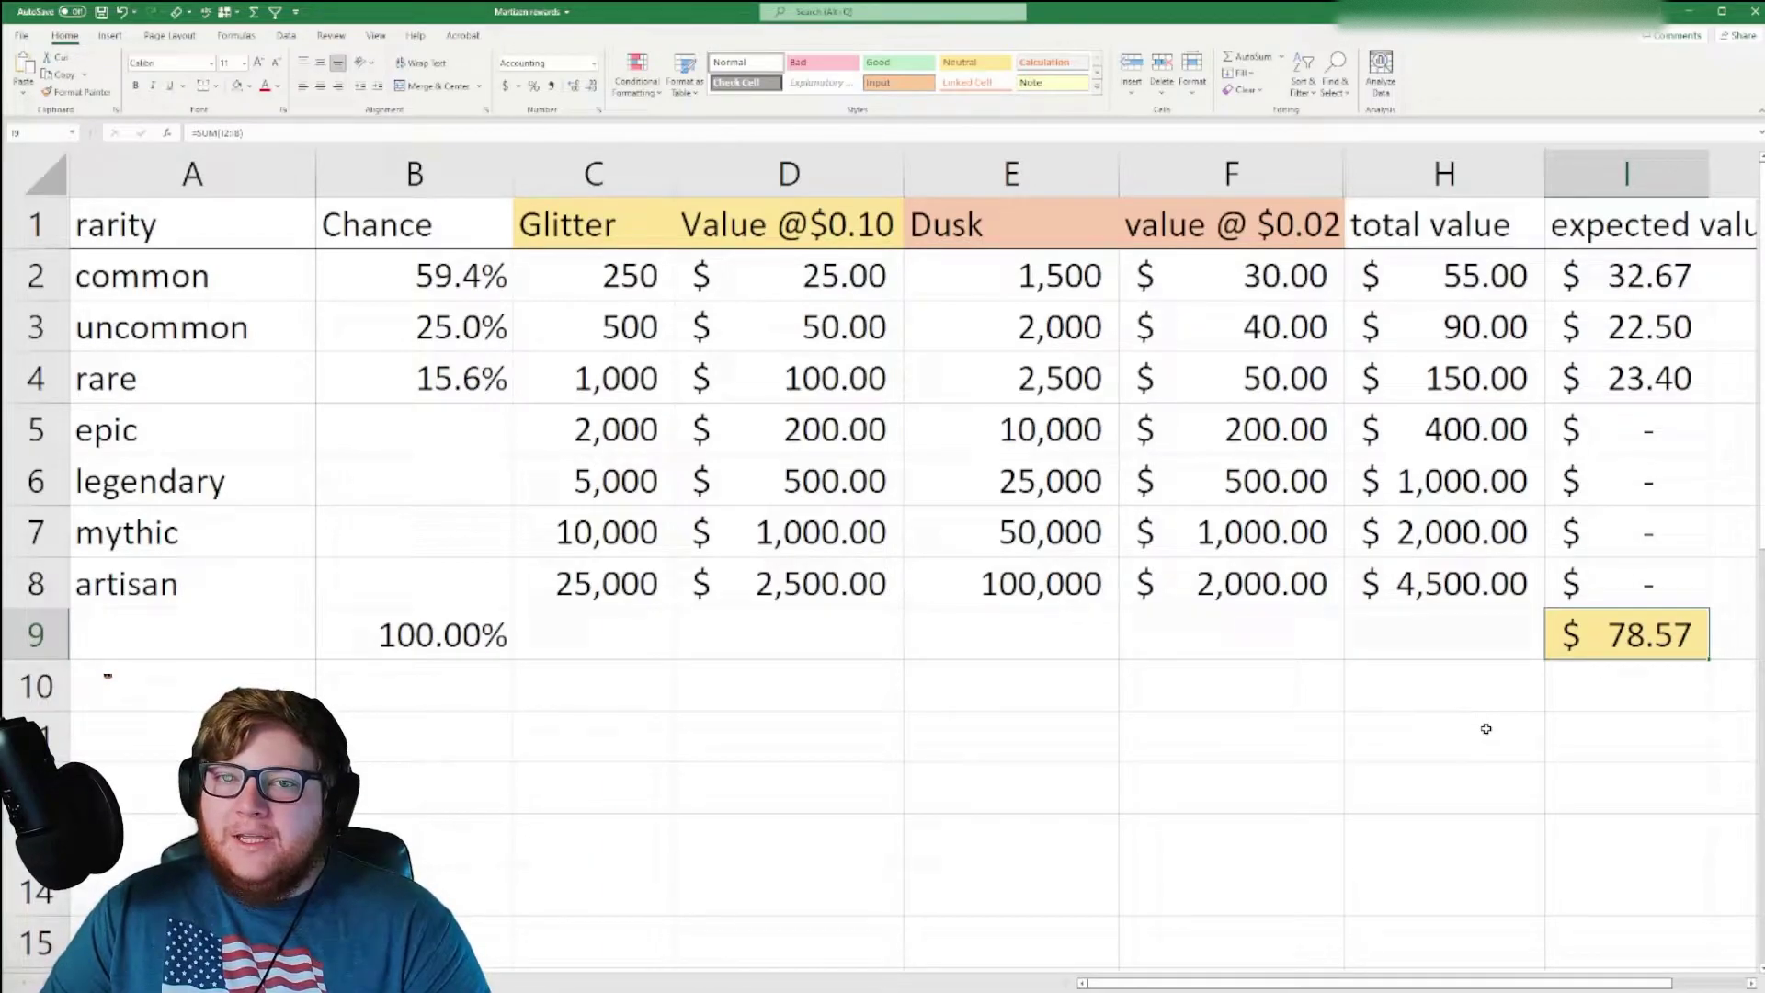
pyautogui.click(998, 639)
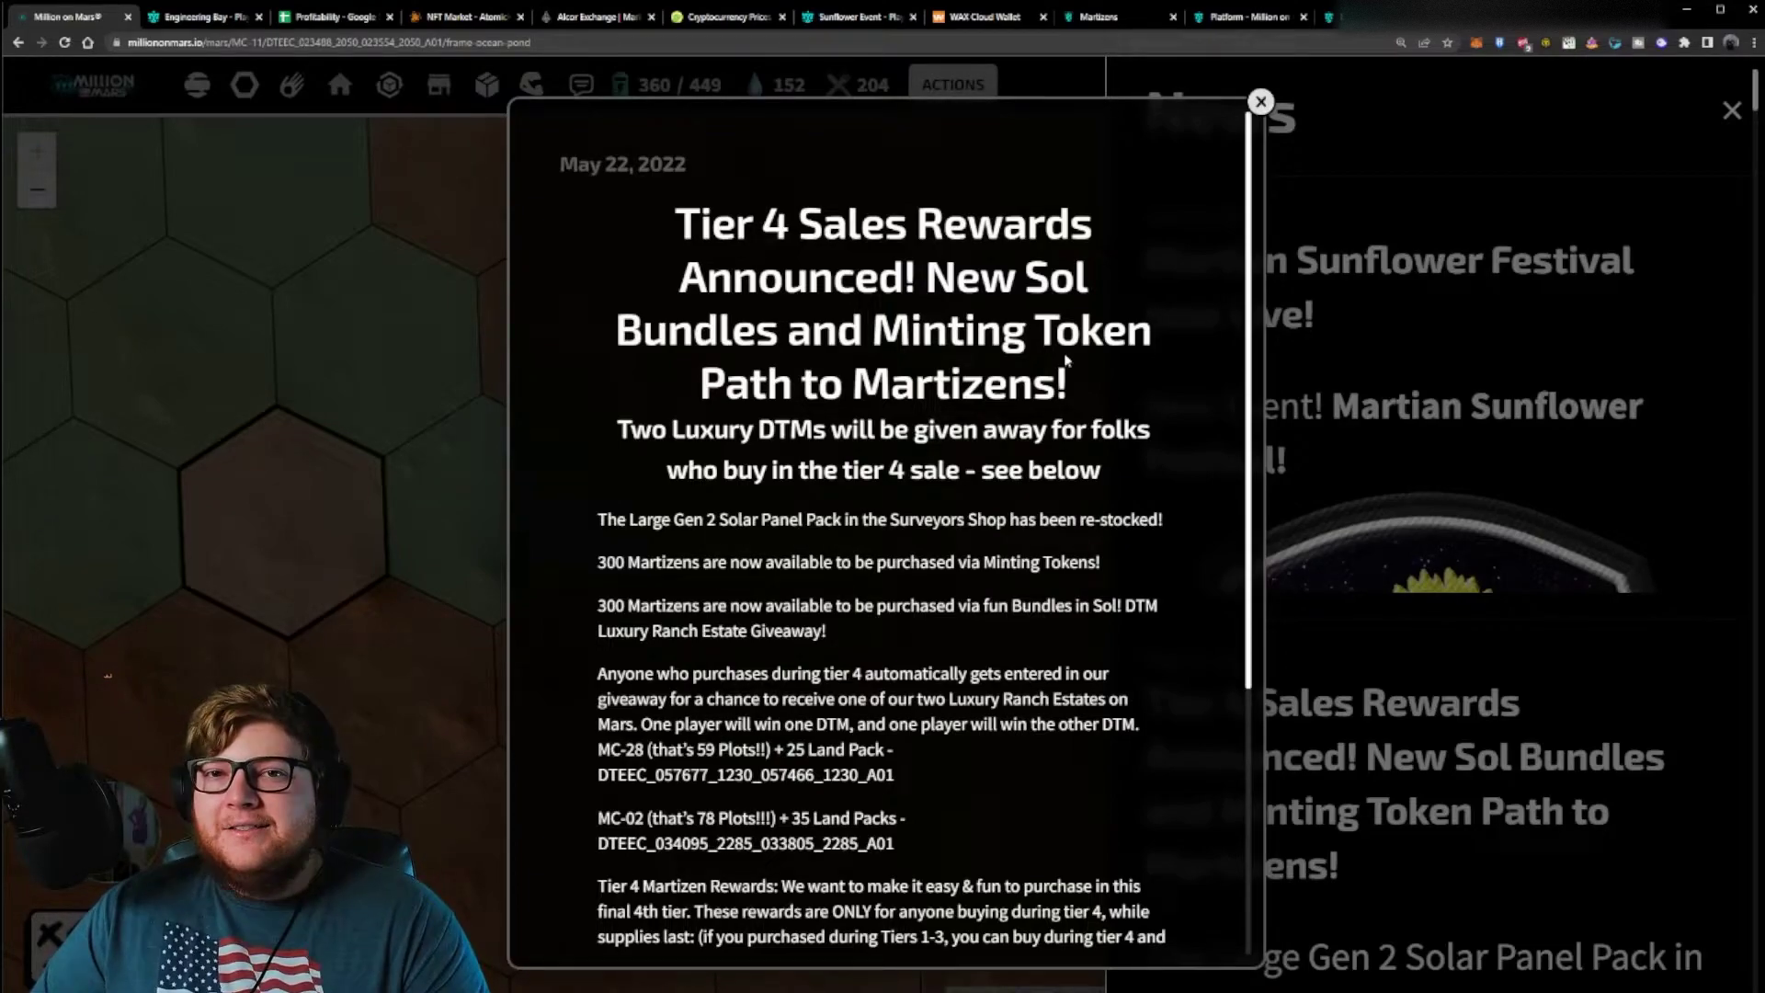
# - Highlight the Tier 4 reward list, the Luxury Ranch Estate prizes and the ten-Martizen reward, then dismiss the announcement
pyautogui.scroll(-4, 595, 623)
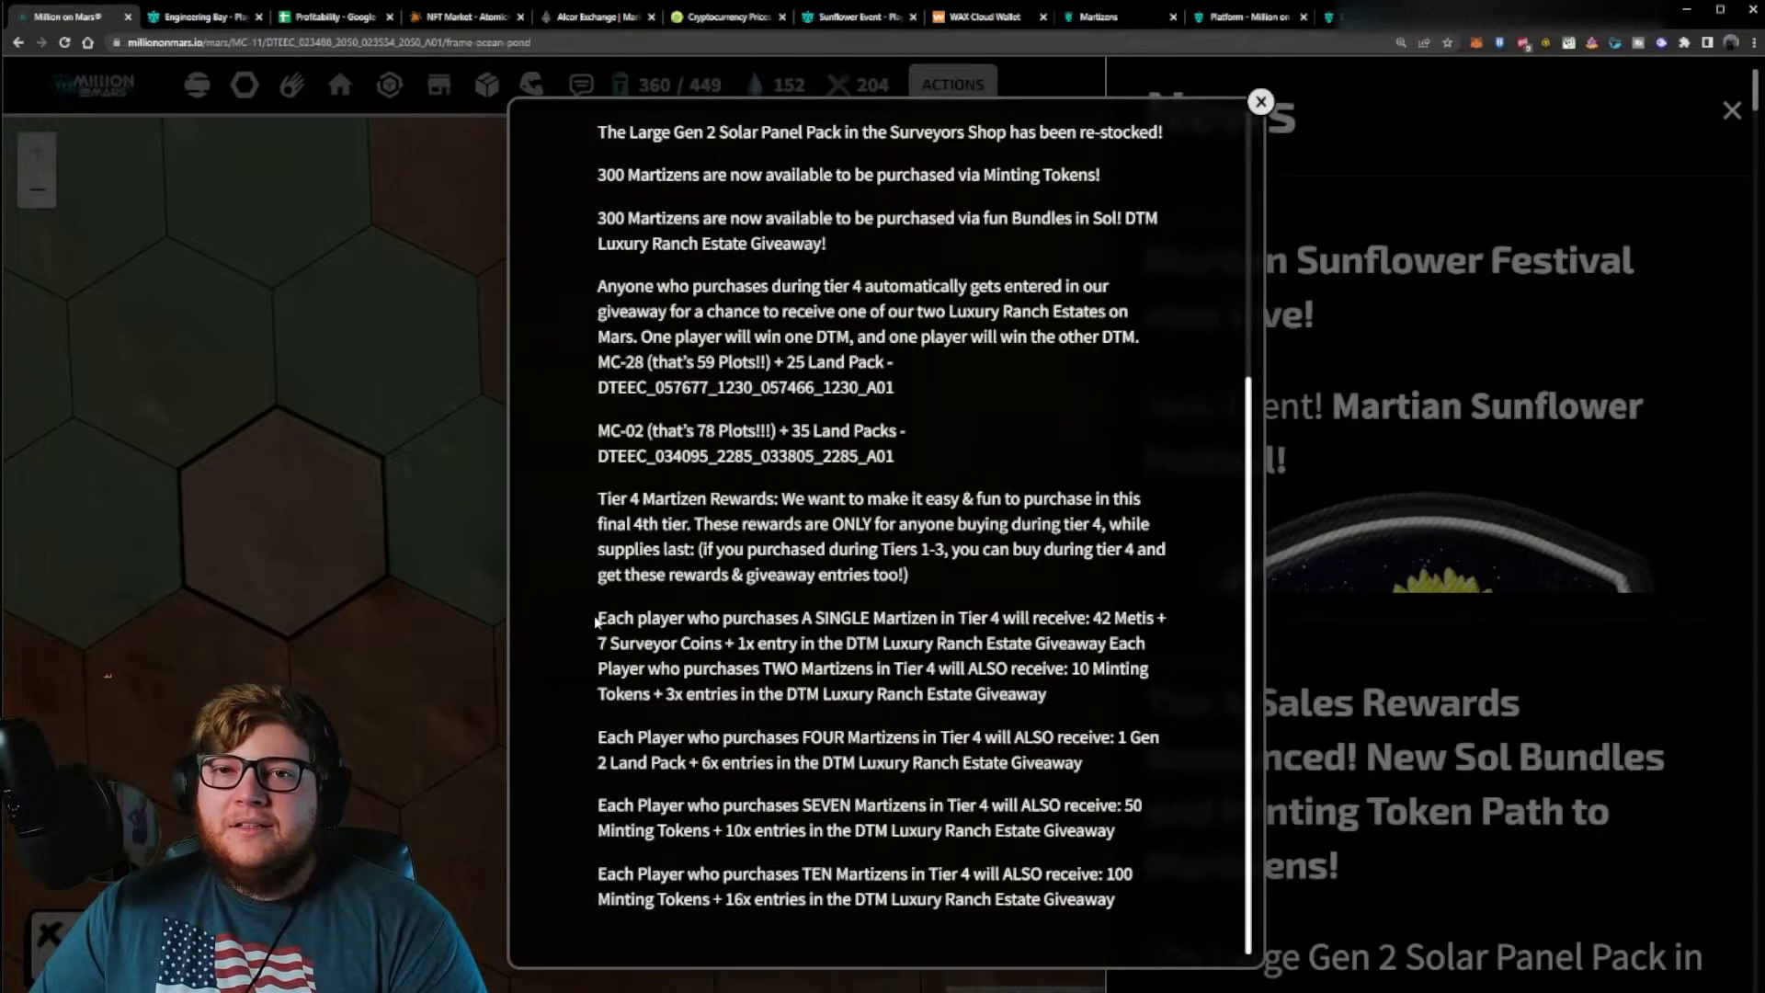
pyautogui.moveTo(596, 623); pyautogui.dragTo(1078, 923)
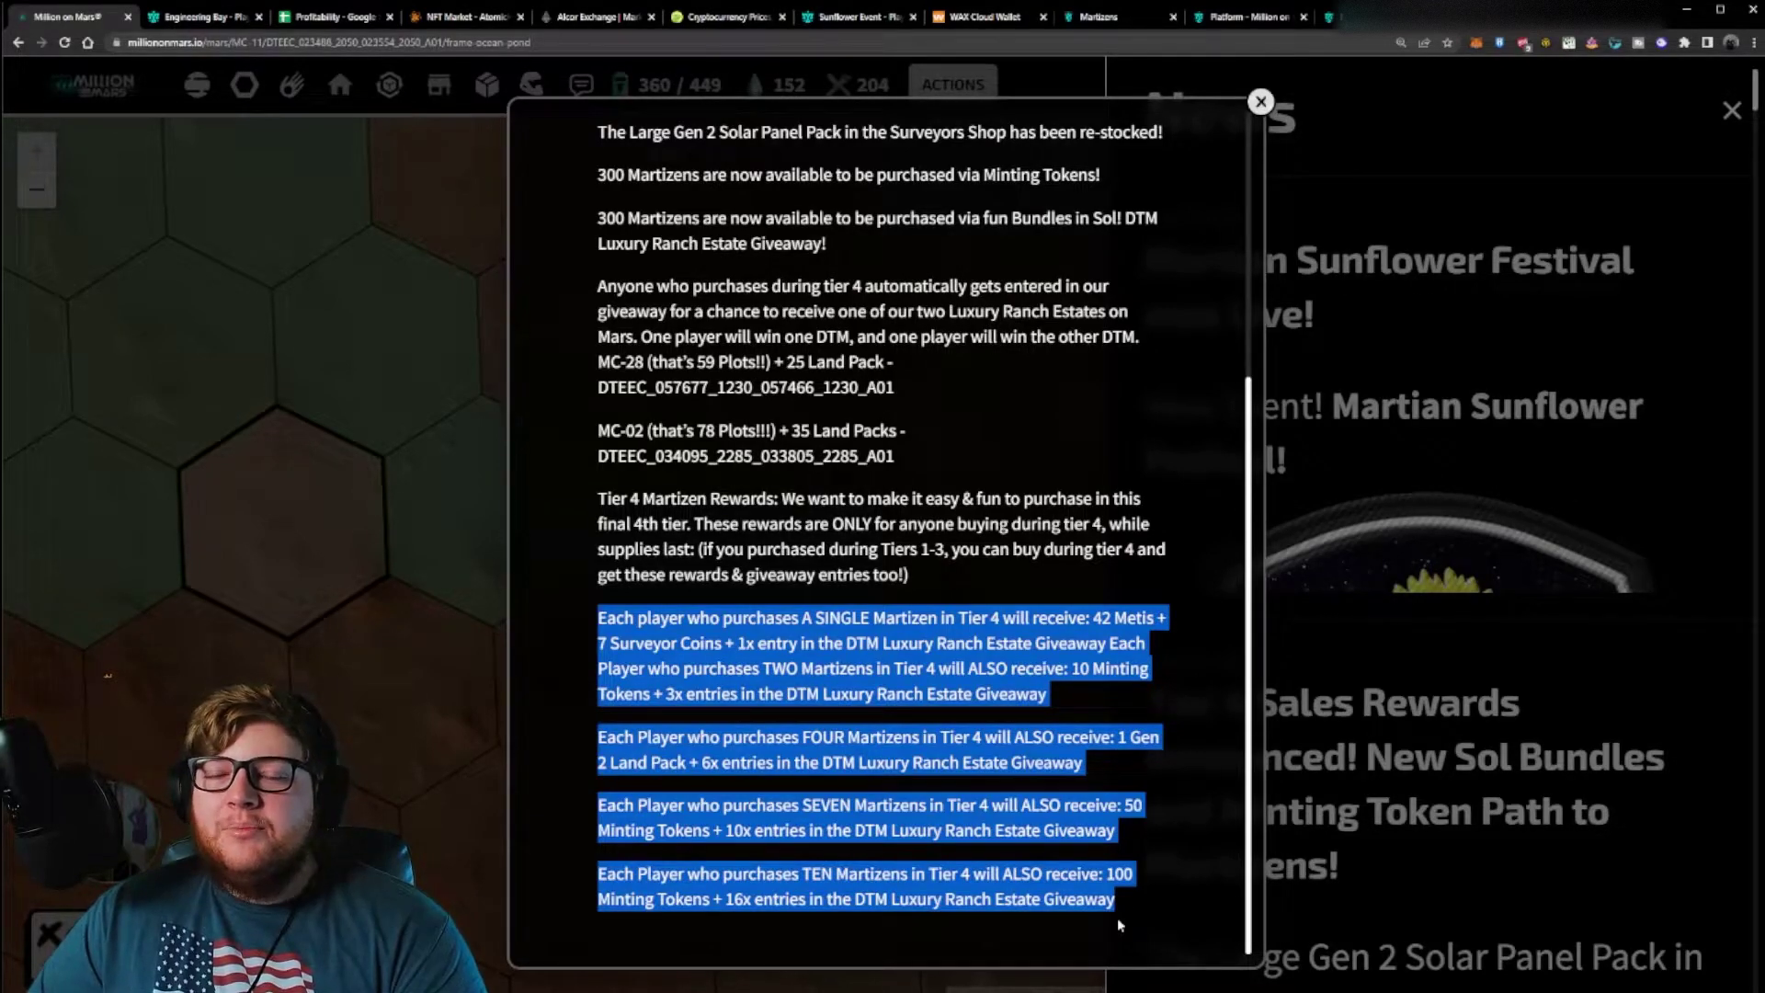
pyautogui.moveTo(896, 457); pyautogui.dragTo(595, 362)
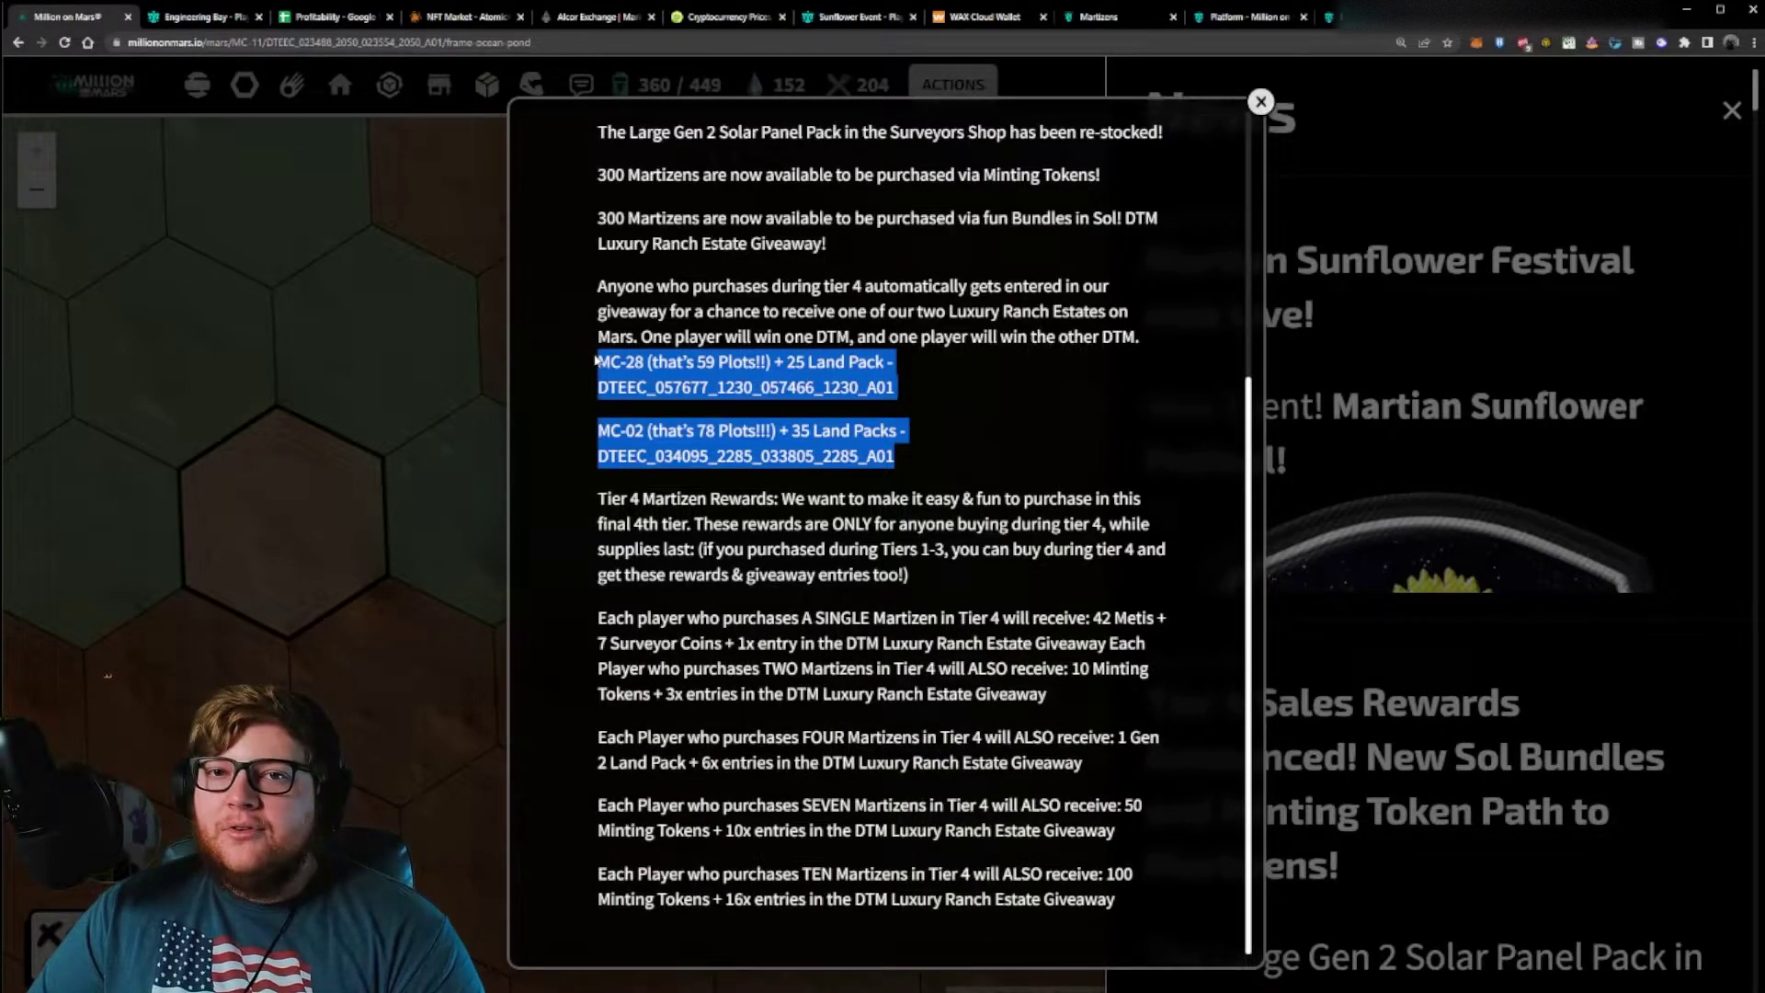
pyautogui.click(1023, 866)
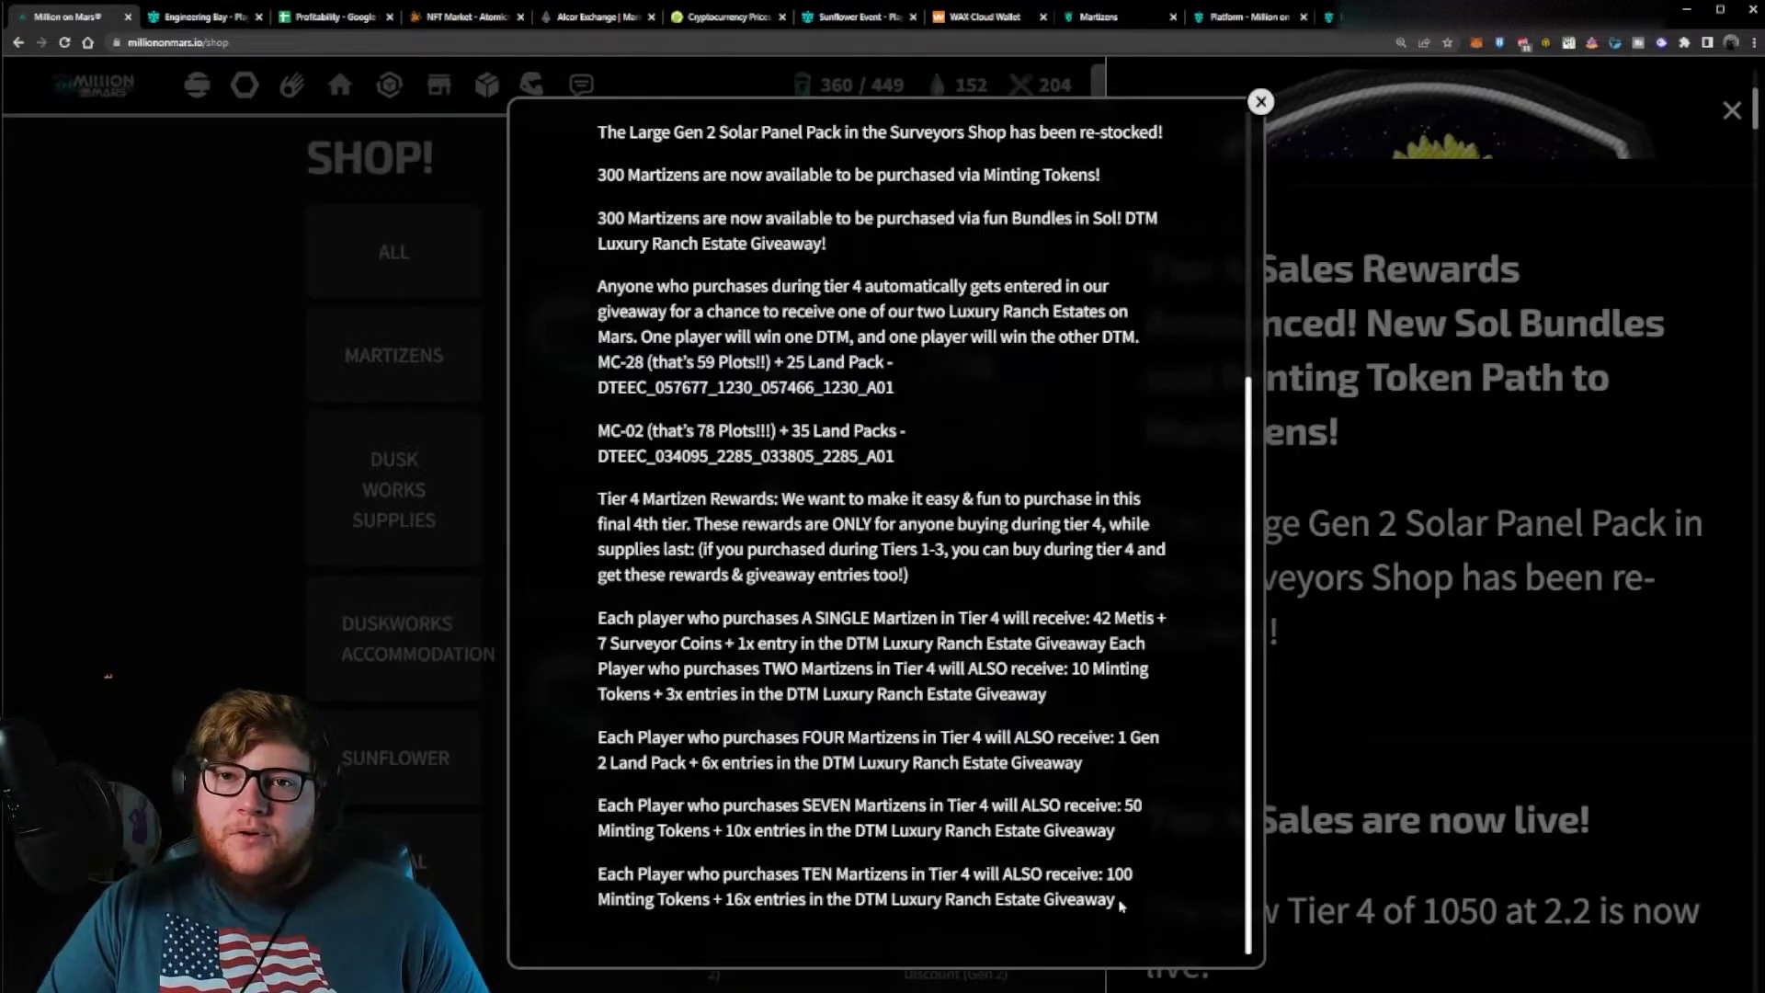
pyautogui.moveTo(1121, 906); pyautogui.dragTo(569, 627)
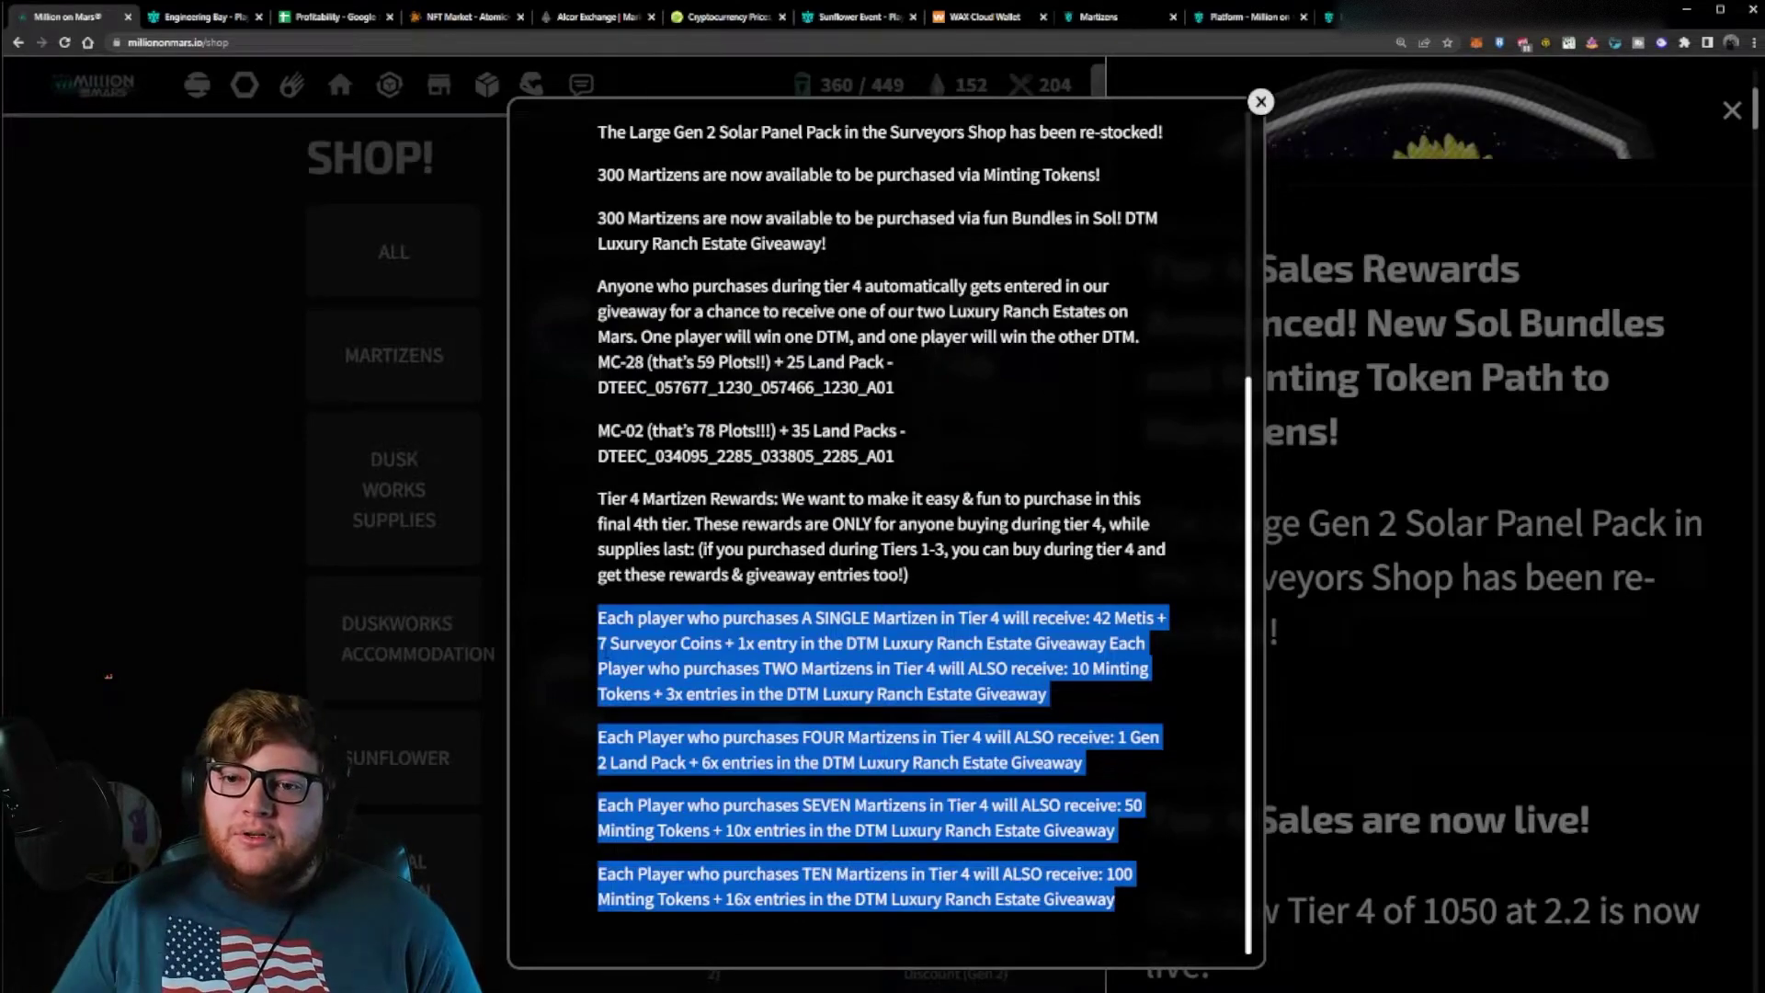
pyautogui.press('Escape')
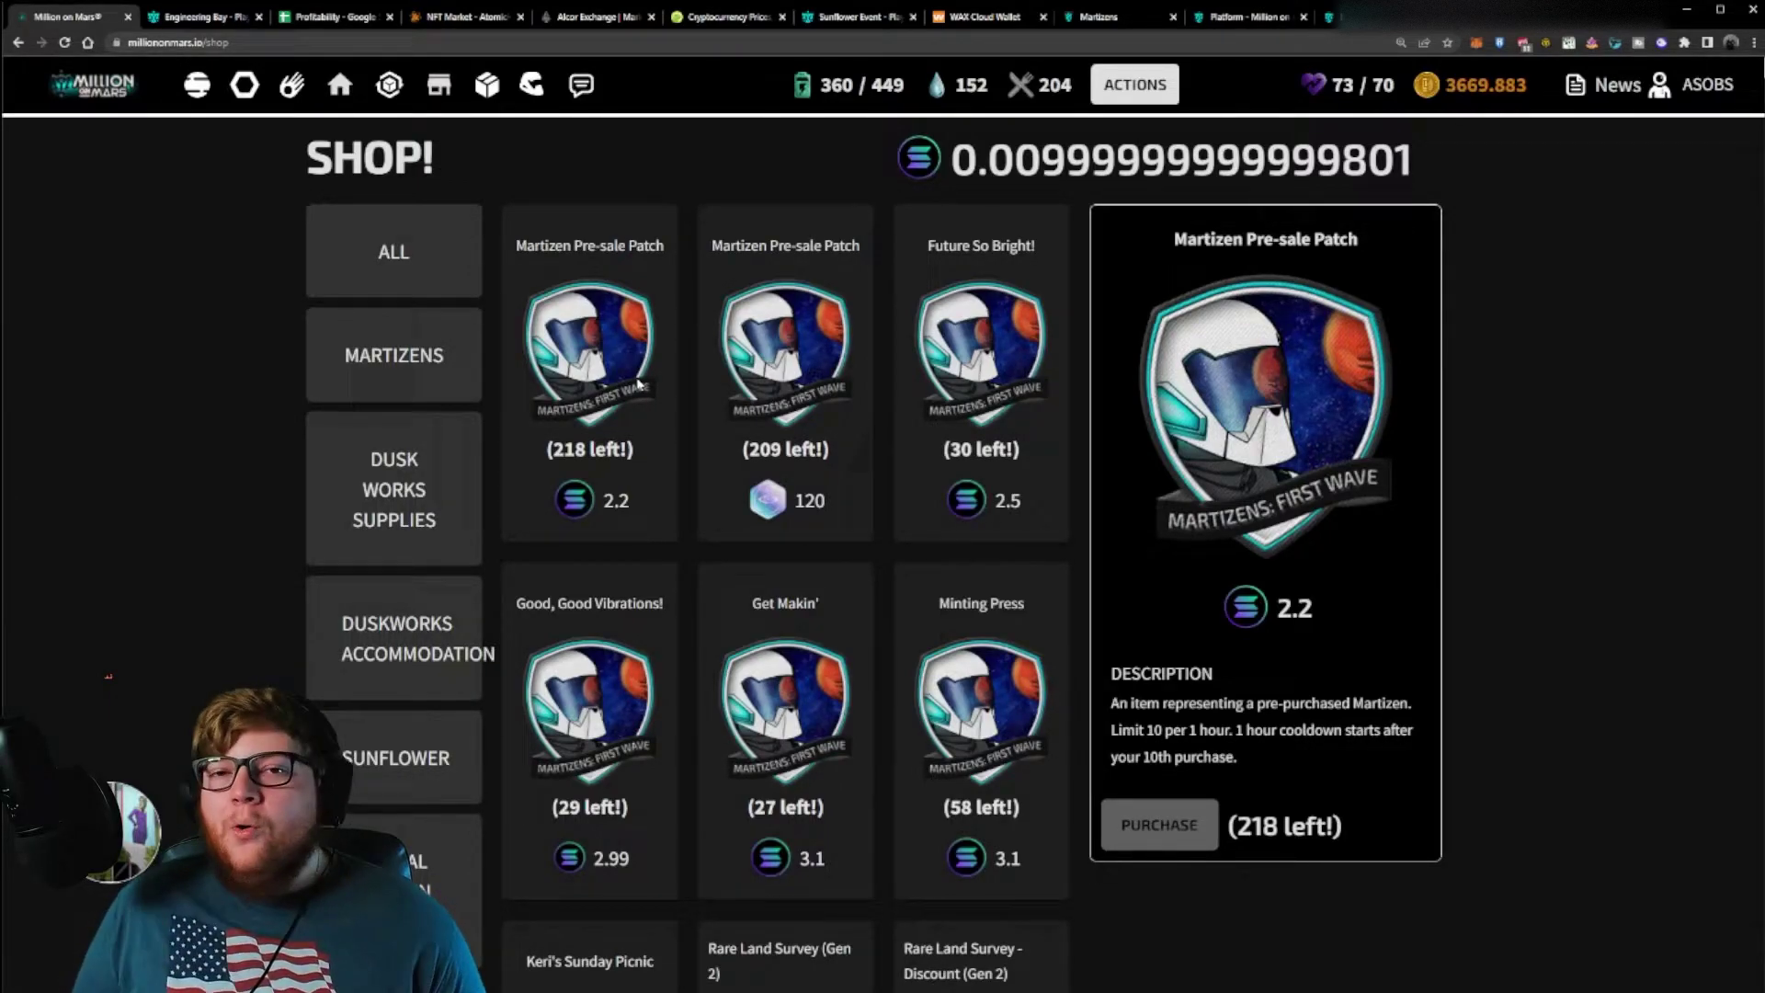
# - Compare the Minting Press pack's 50 Minting Tokens against the vibes pack extra value in the spreadsheet
pyautogui.click(806, 684)
pyautogui.click(956, 694)
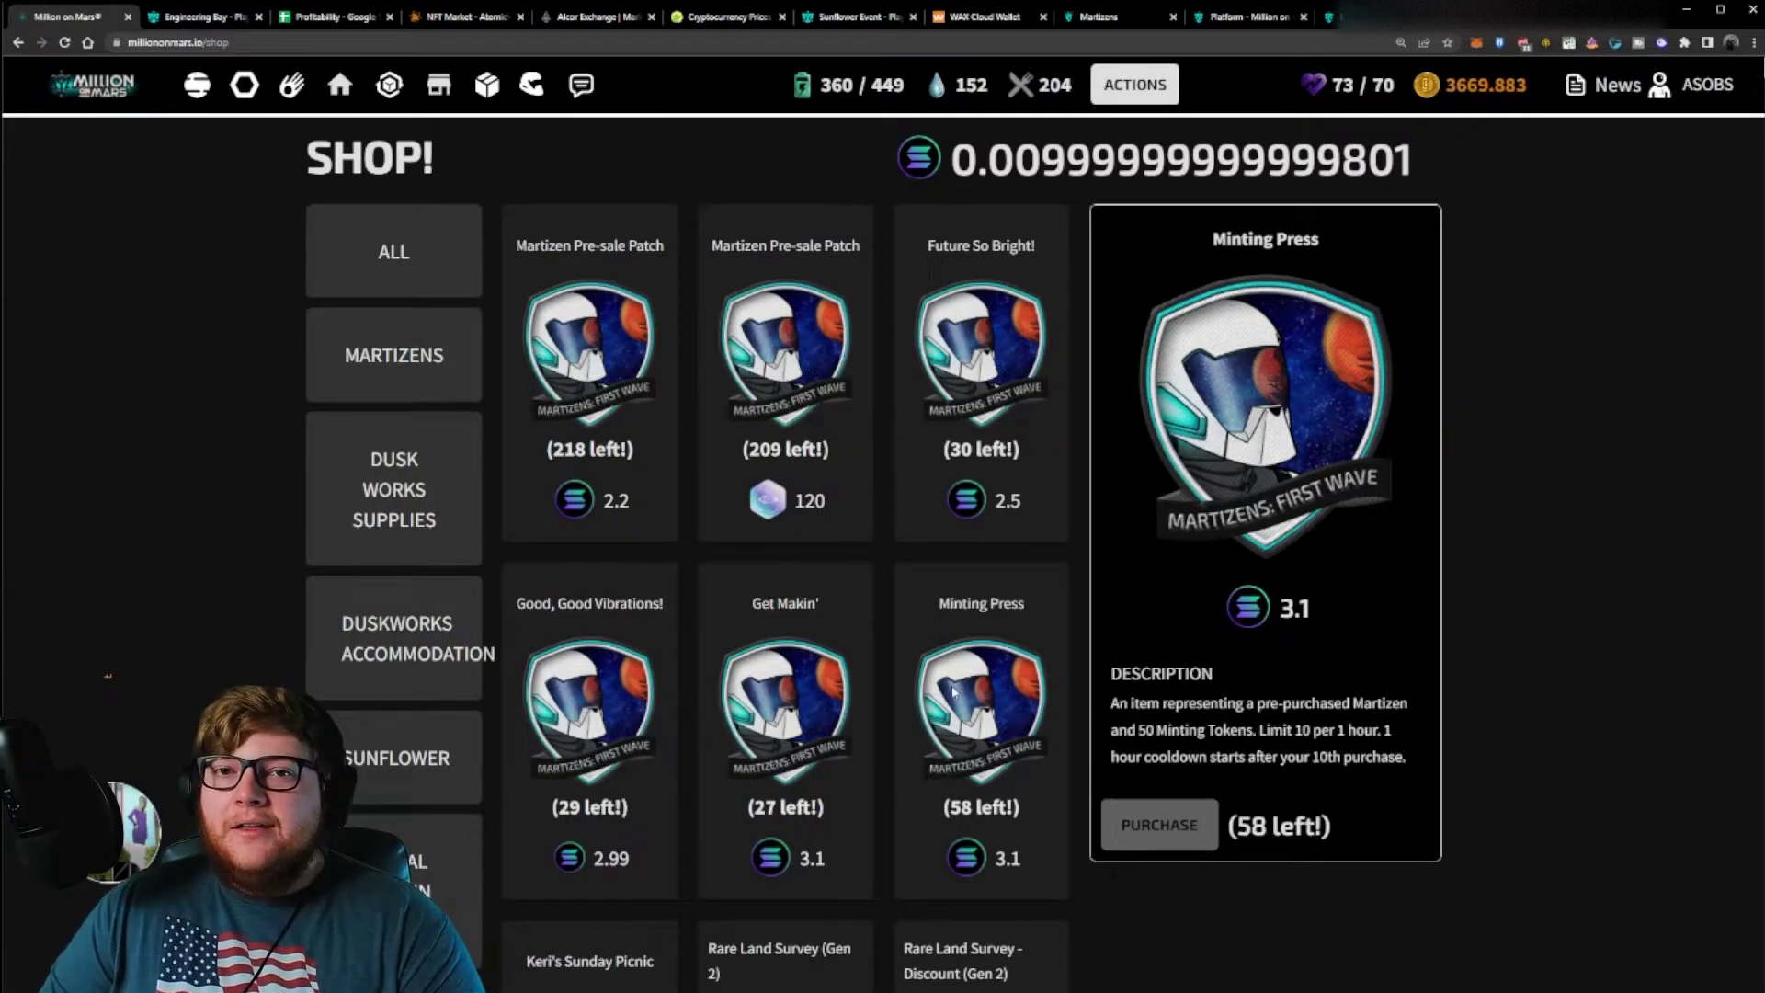
pyautogui.hotkey('alt', 'Tab')
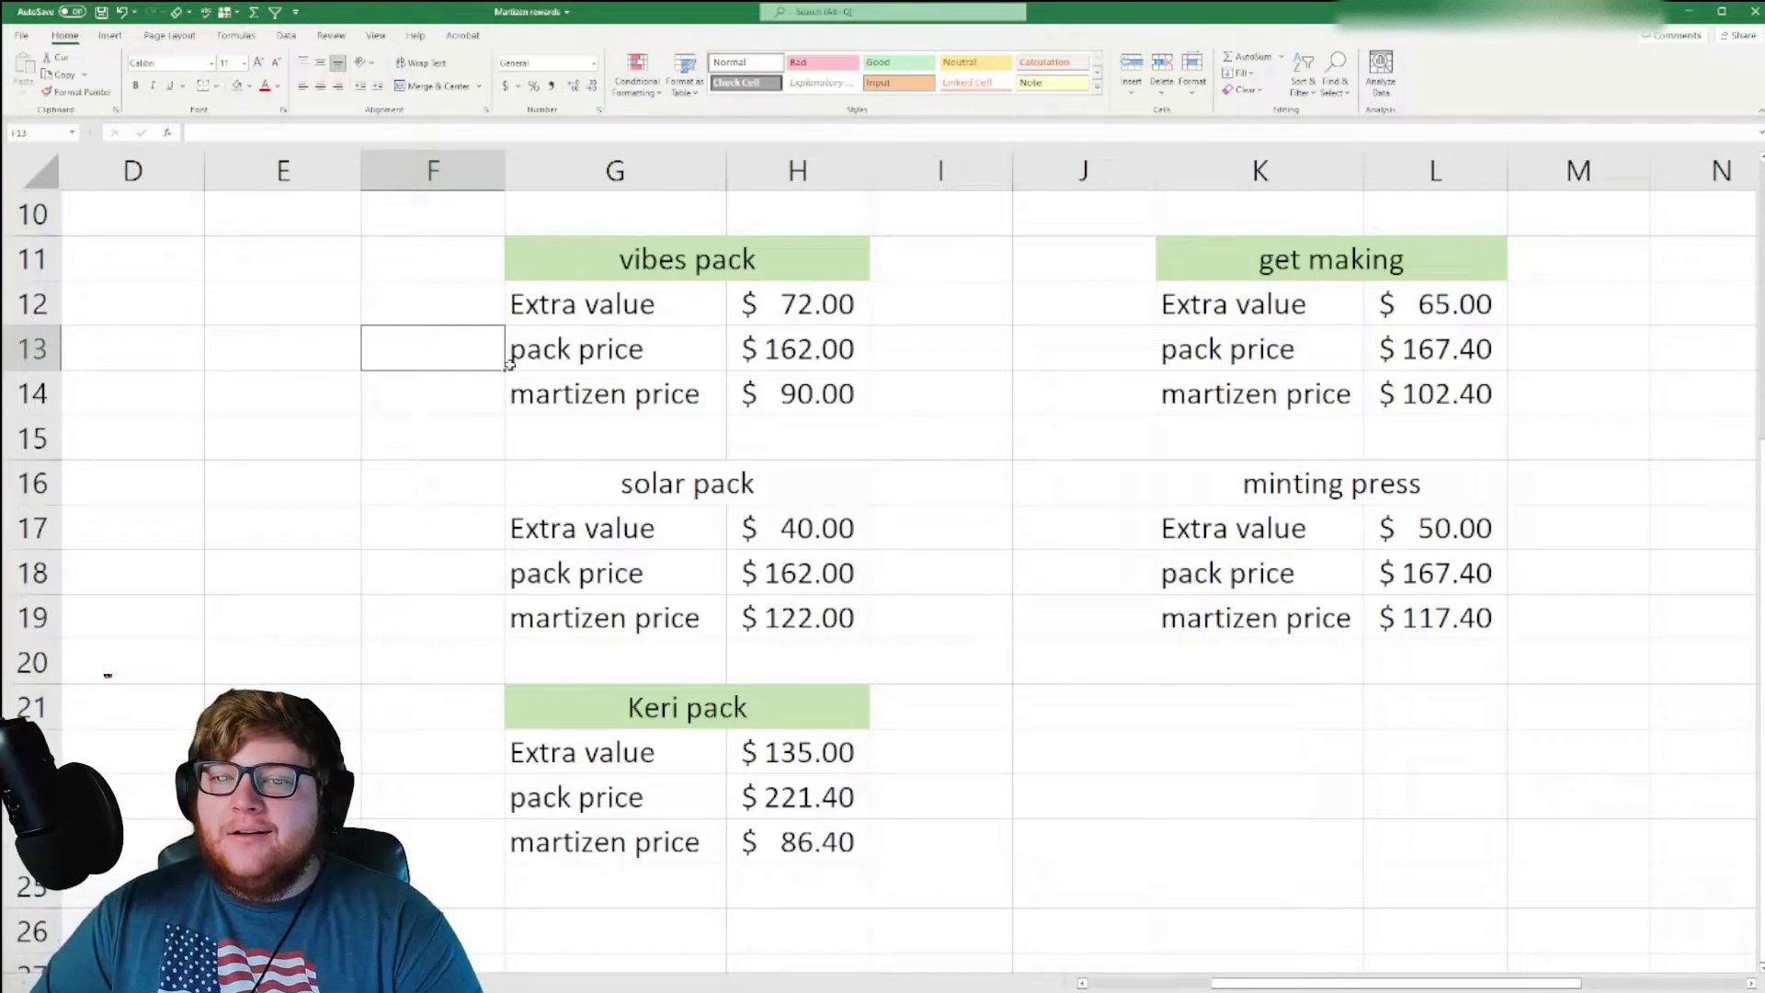
pyautogui.moveTo(623, 326); pyautogui.dragTo(804, 308)
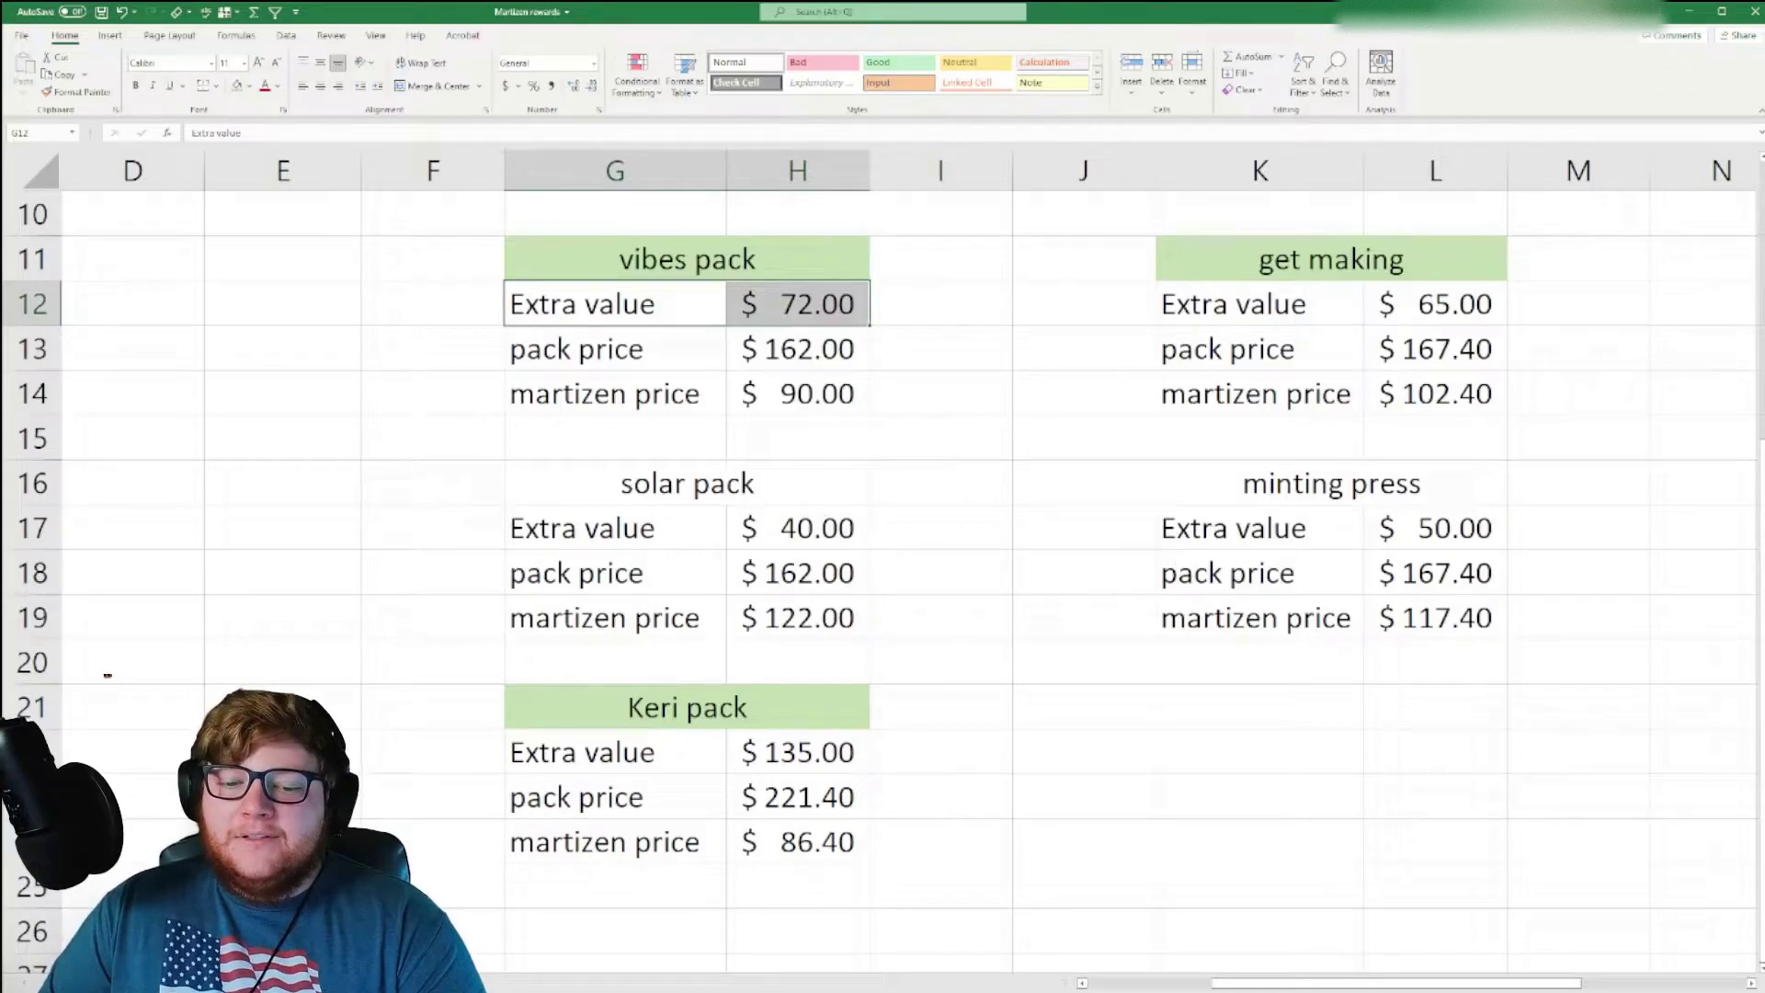
pyautogui.hotkey('alt', 'Tab')
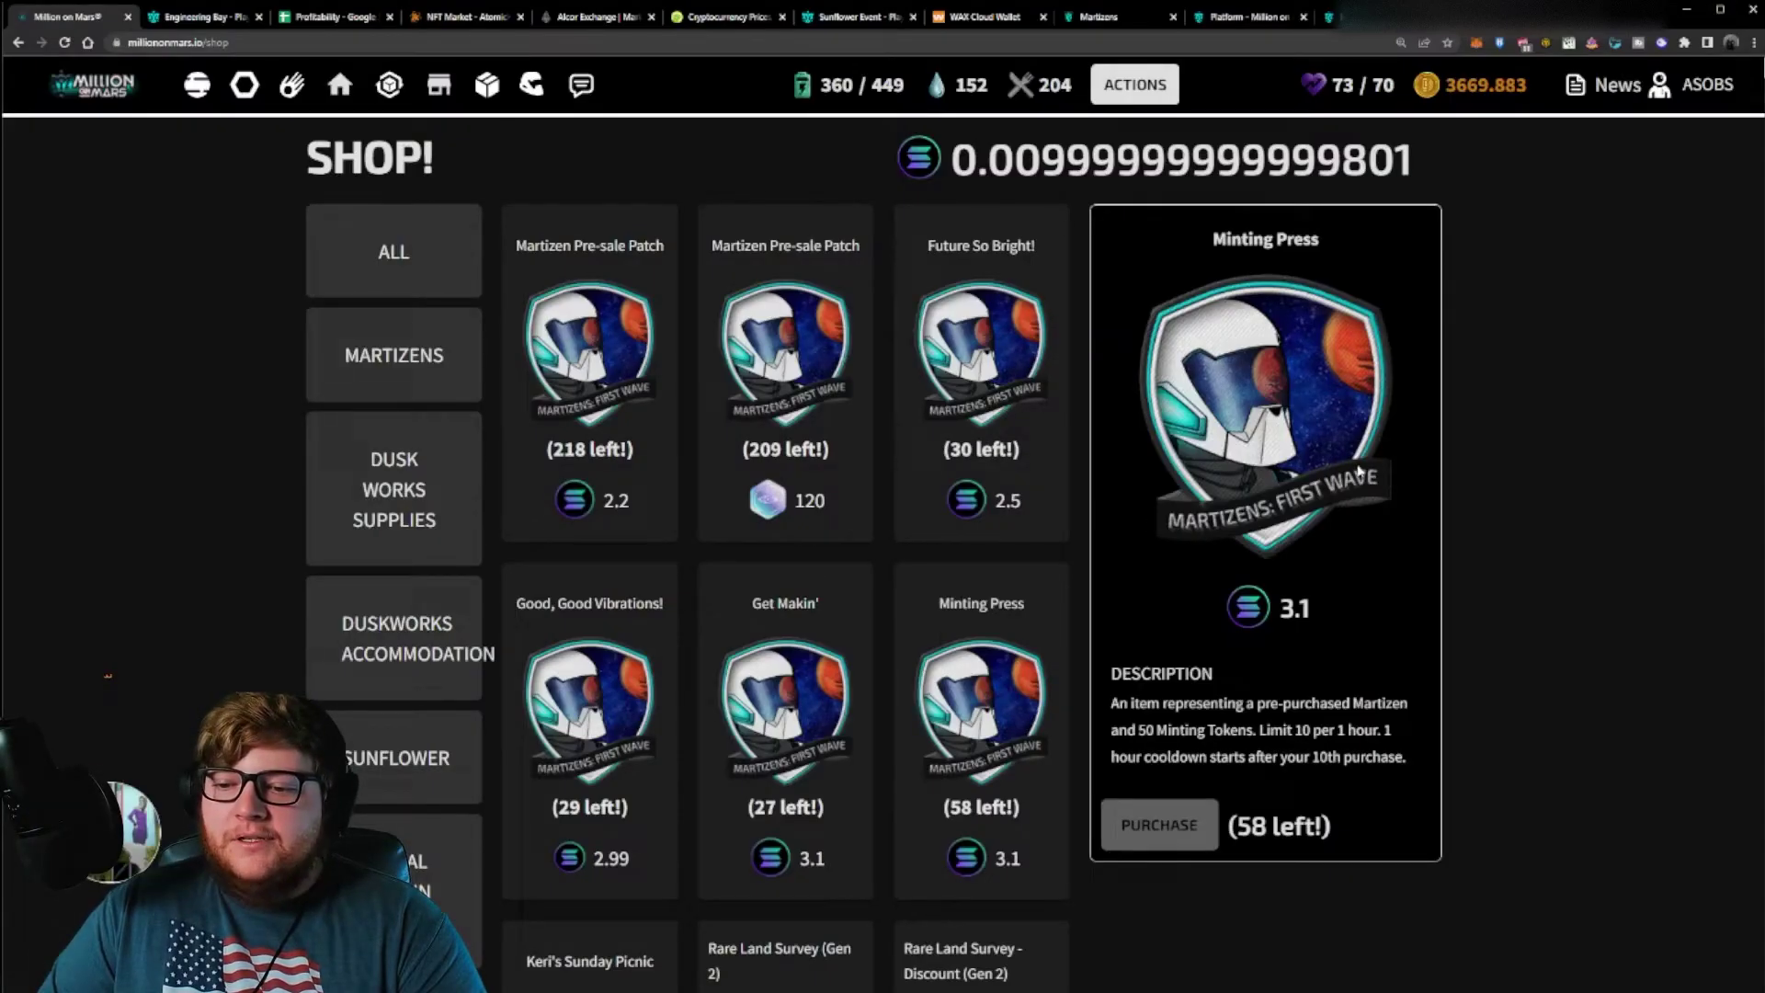
pyautogui.moveTo(1143, 729); pyautogui.dragTo(1250, 729)
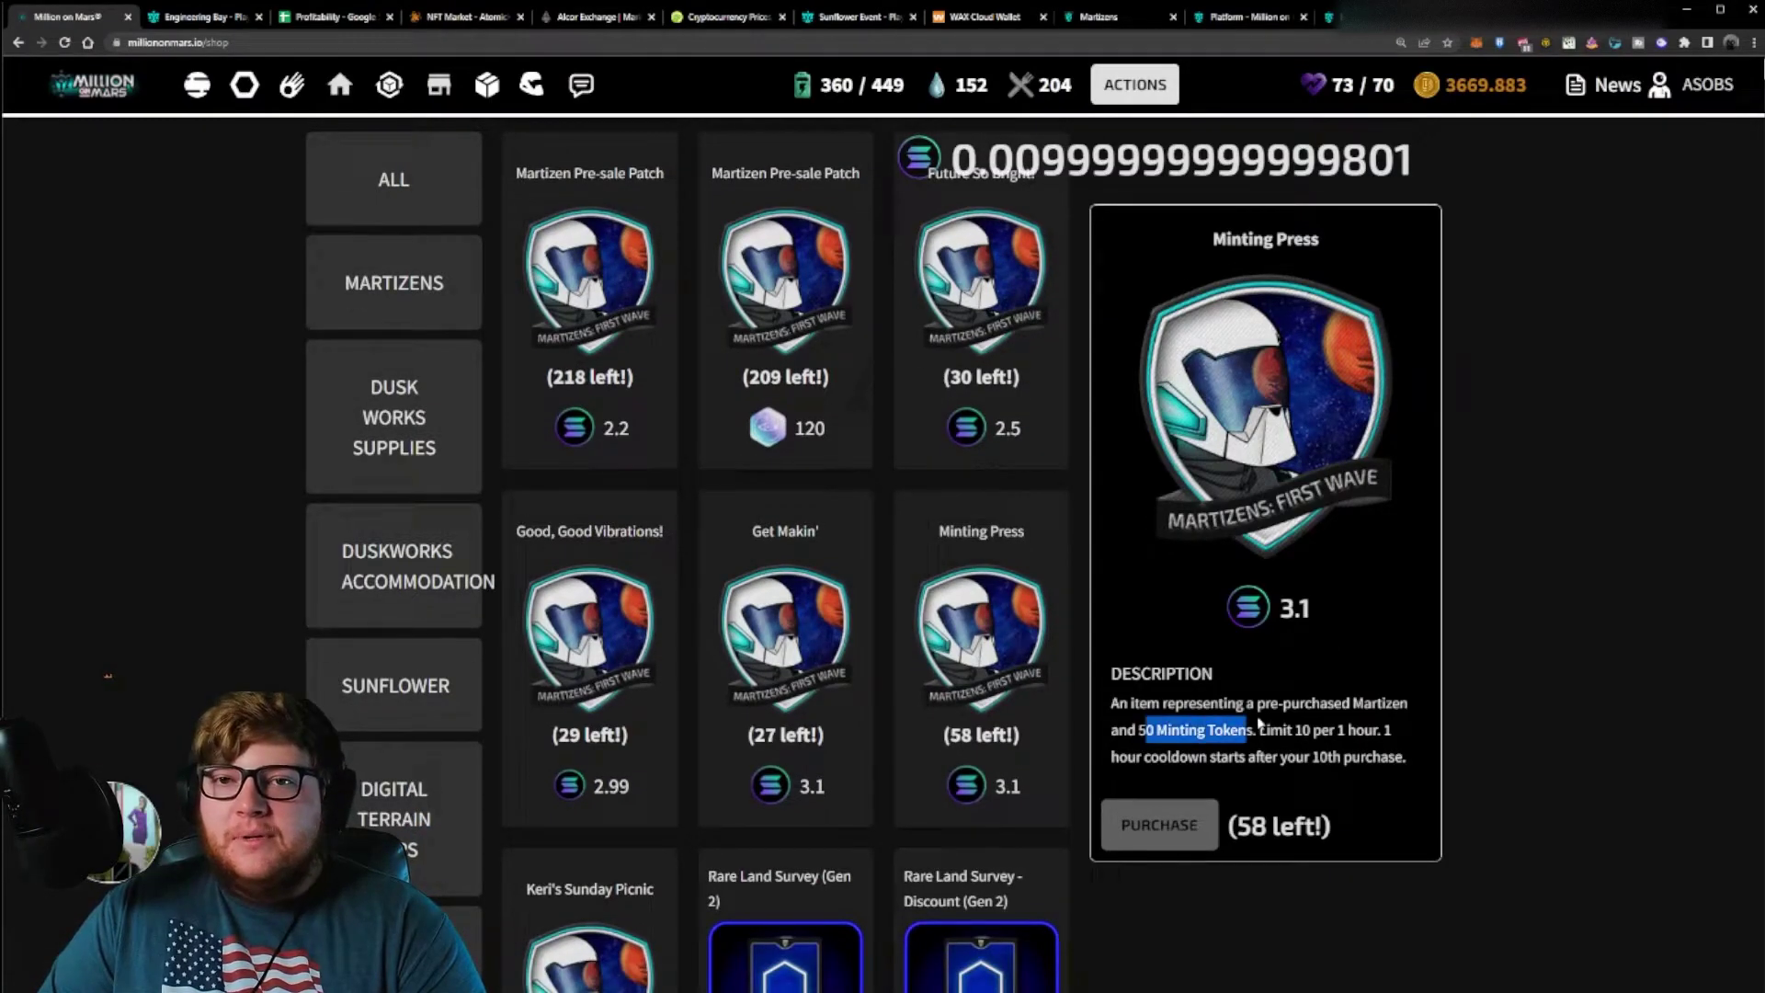
pyautogui.click(1310, 721)
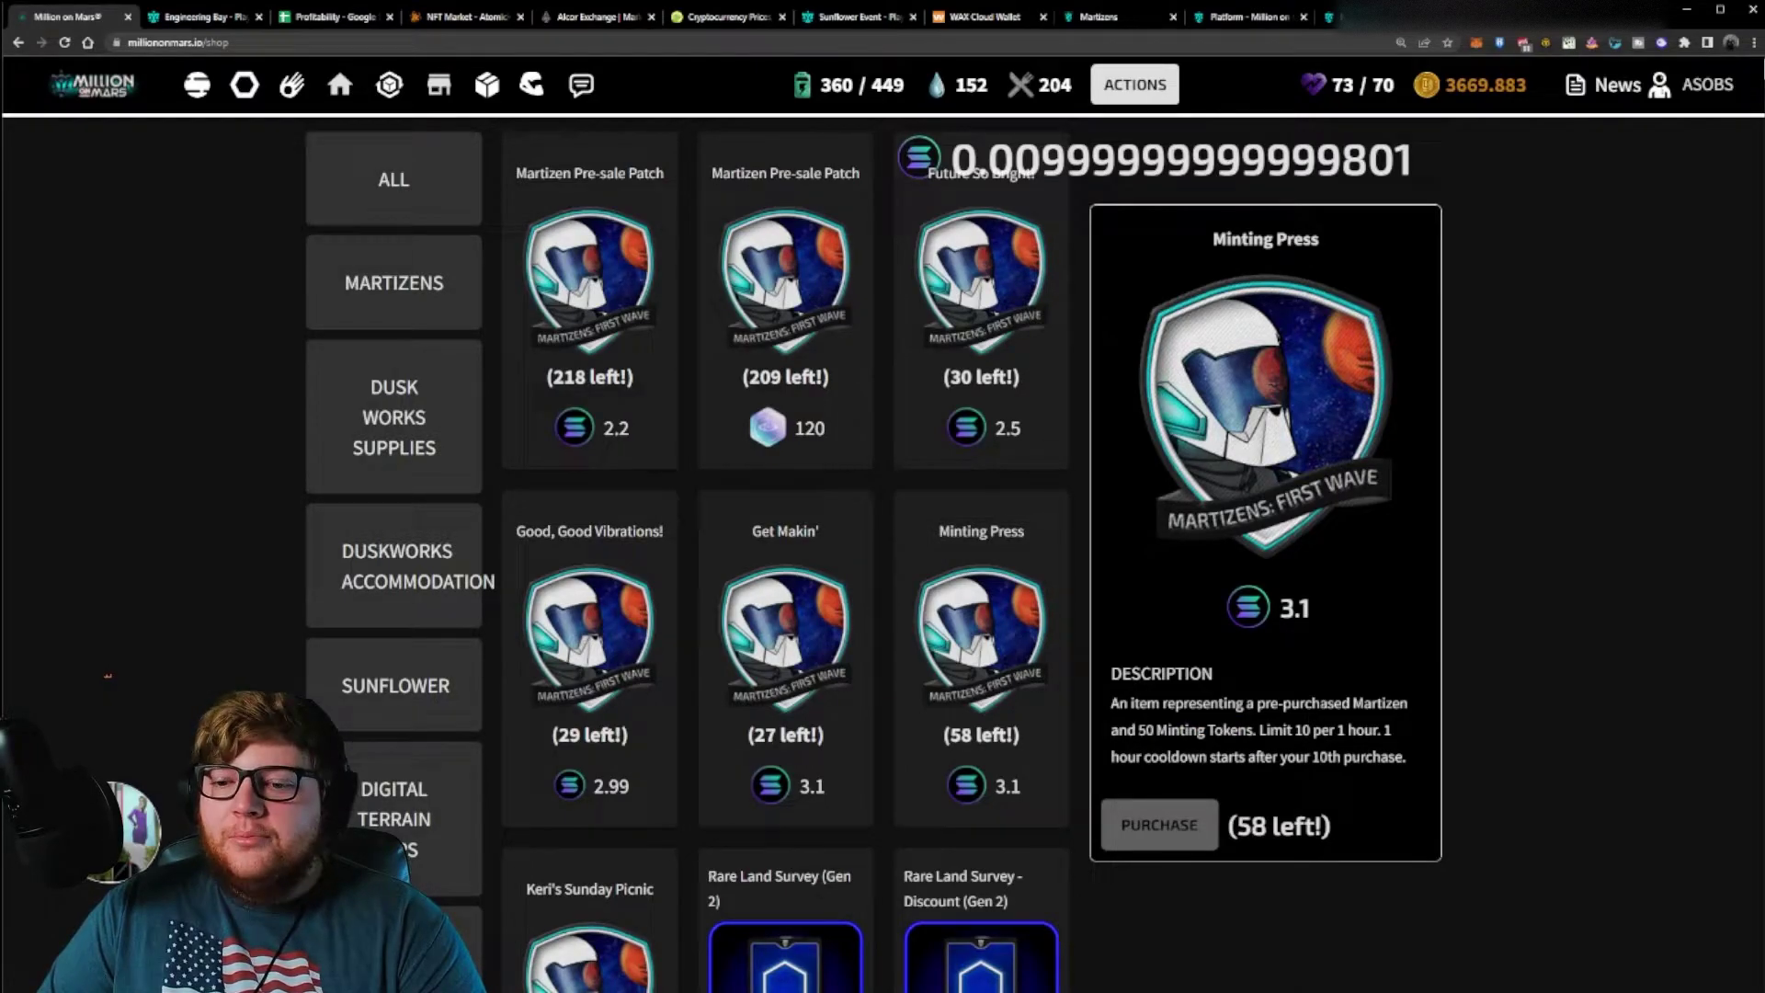
# - View the Get Makin' pack and mark its Engineering Bay and Habitat Kit contents
pyautogui.scroll(1, 989, 432)
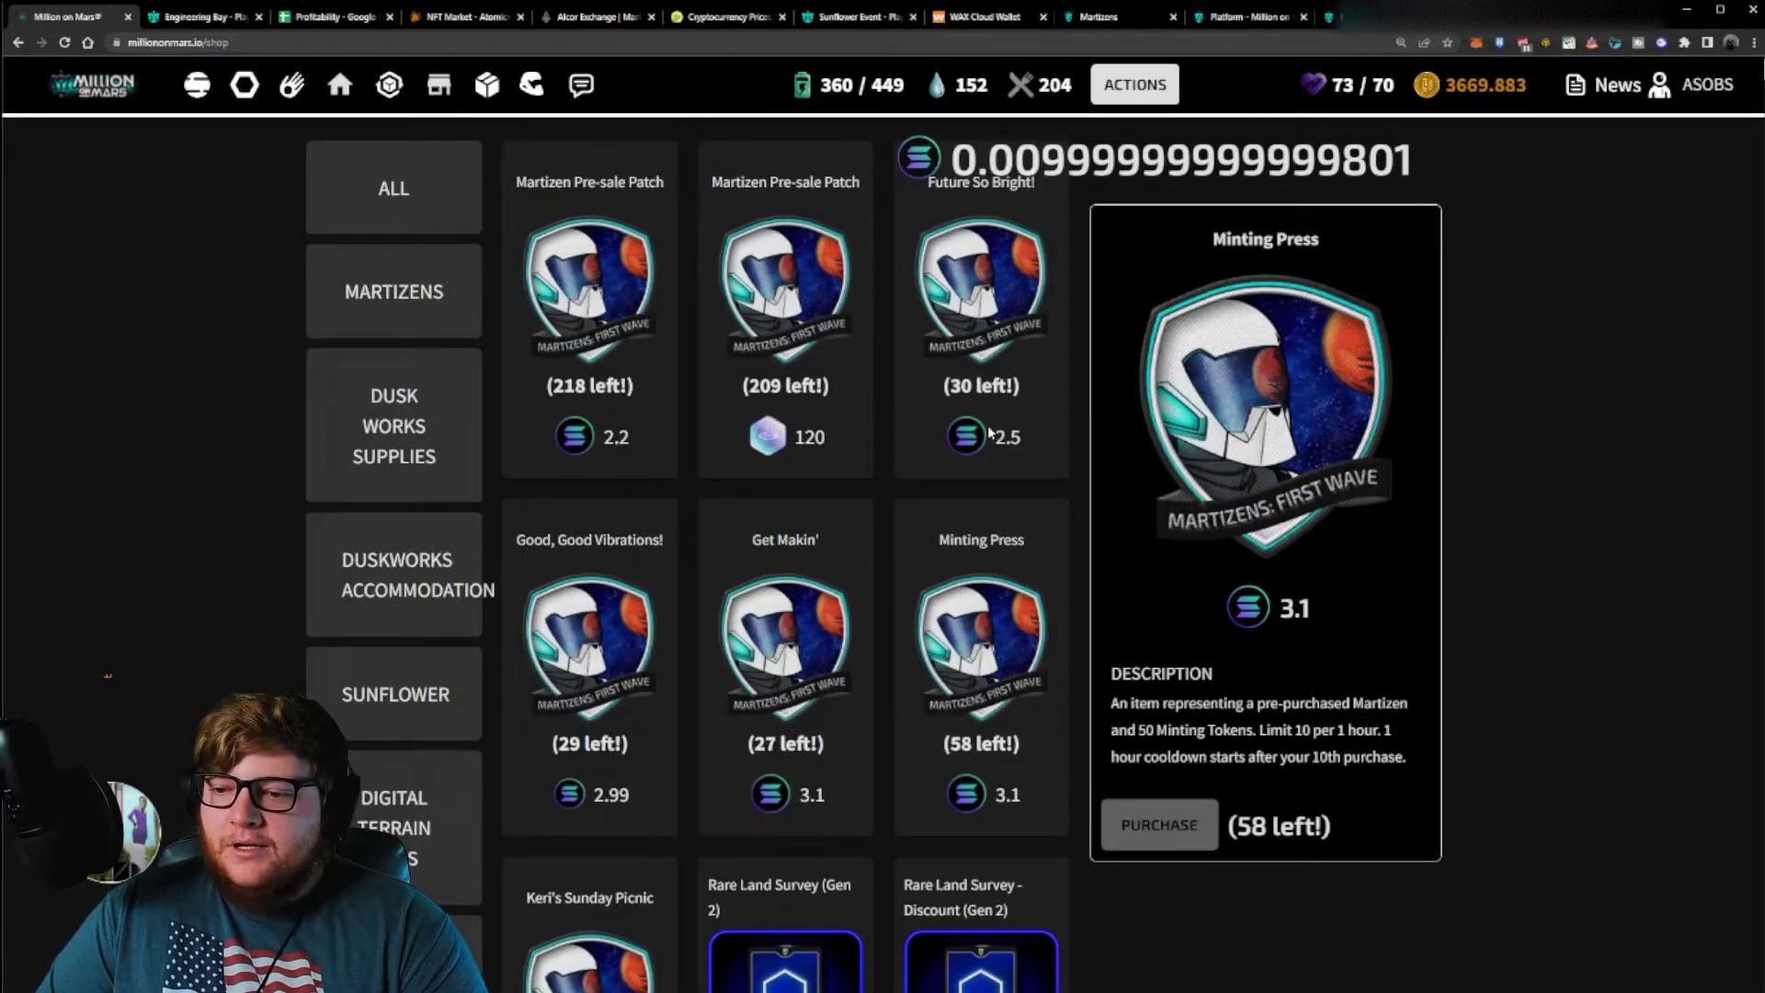
pyautogui.scroll(1, 989, 432)
pyautogui.click(731, 723)
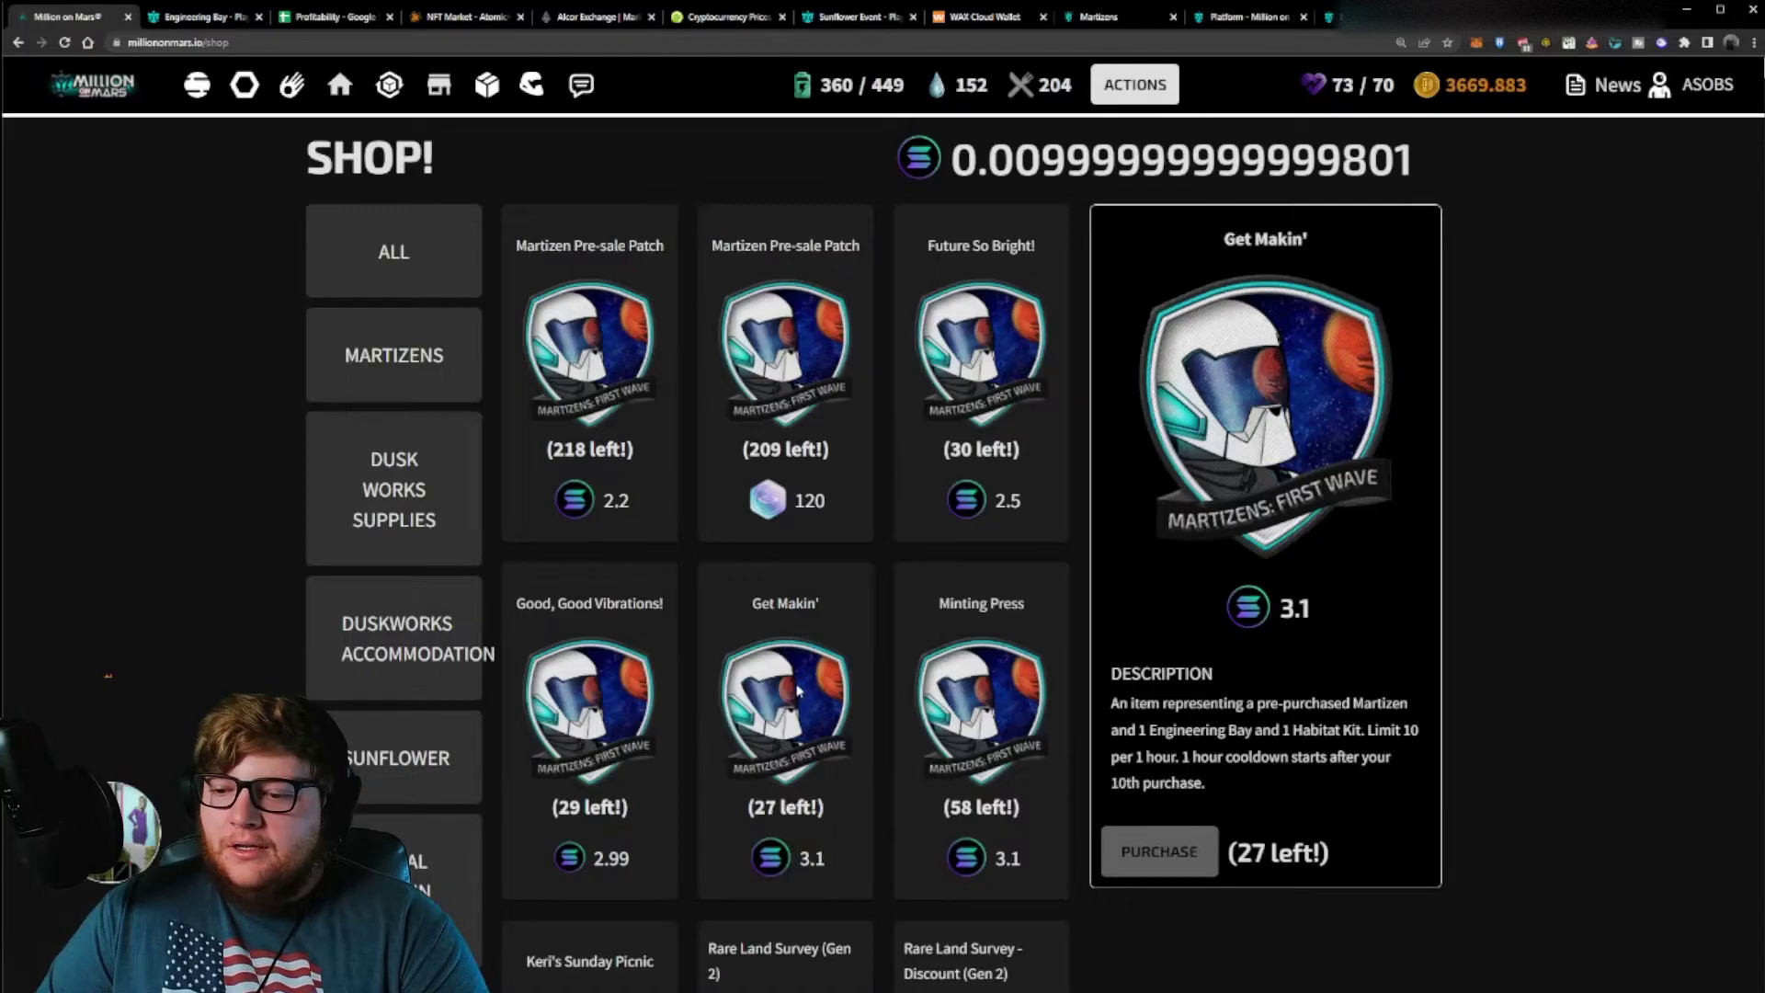
pyautogui.moveTo(1144, 729); pyautogui.dragTo(1392, 729)
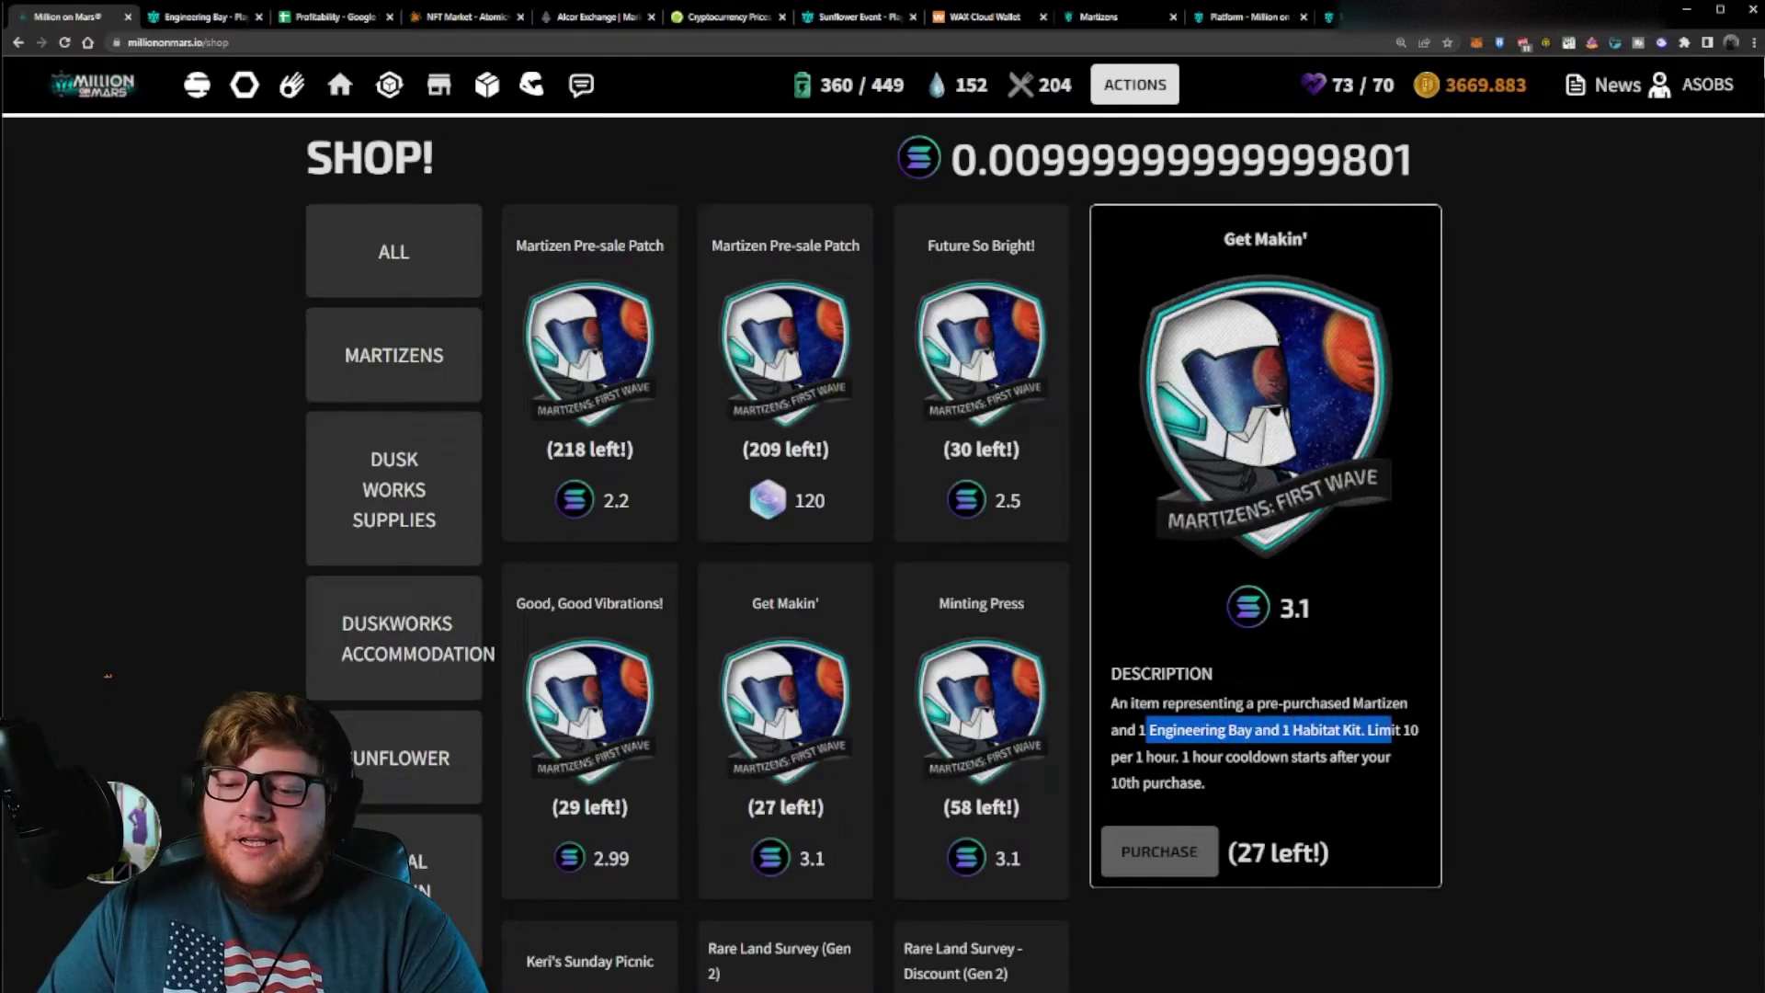
pyautogui.click(1316, 784)
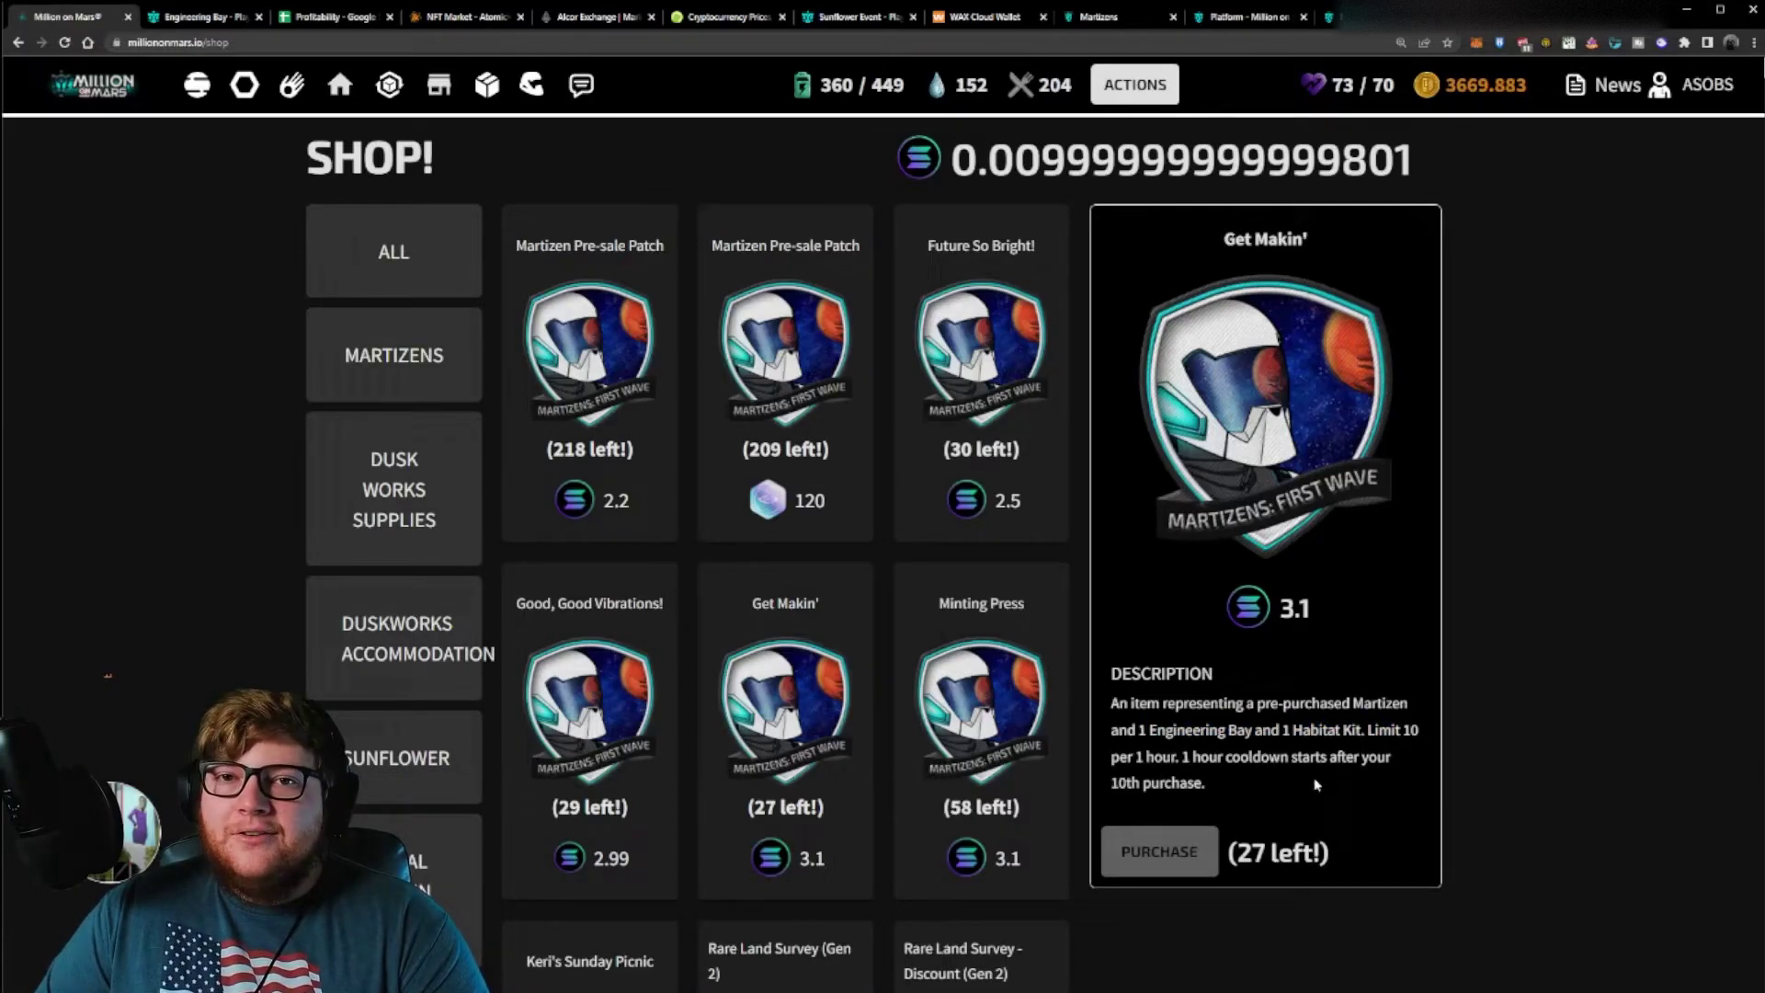
# - Mark the vibes pack extra value, pack price and martizen price rows
pyautogui.hotkey('alt', 'Tab')
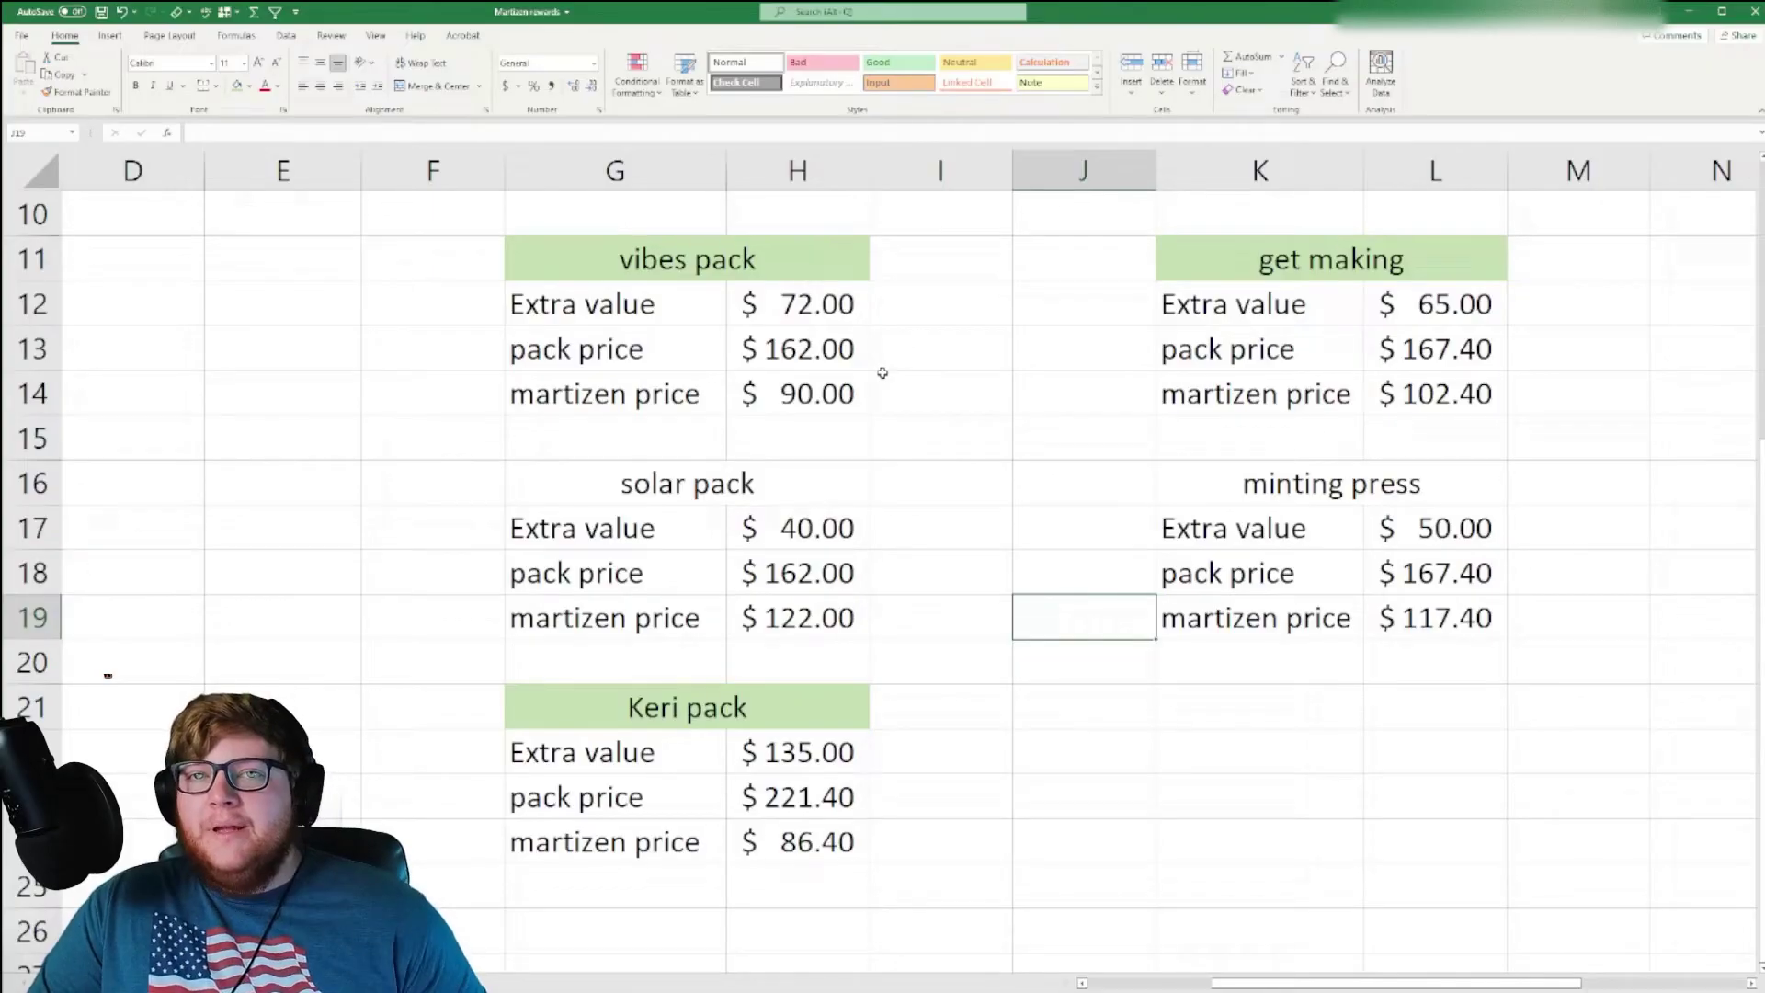
pyautogui.moveTo(602, 312); pyautogui.dragTo(760, 317)
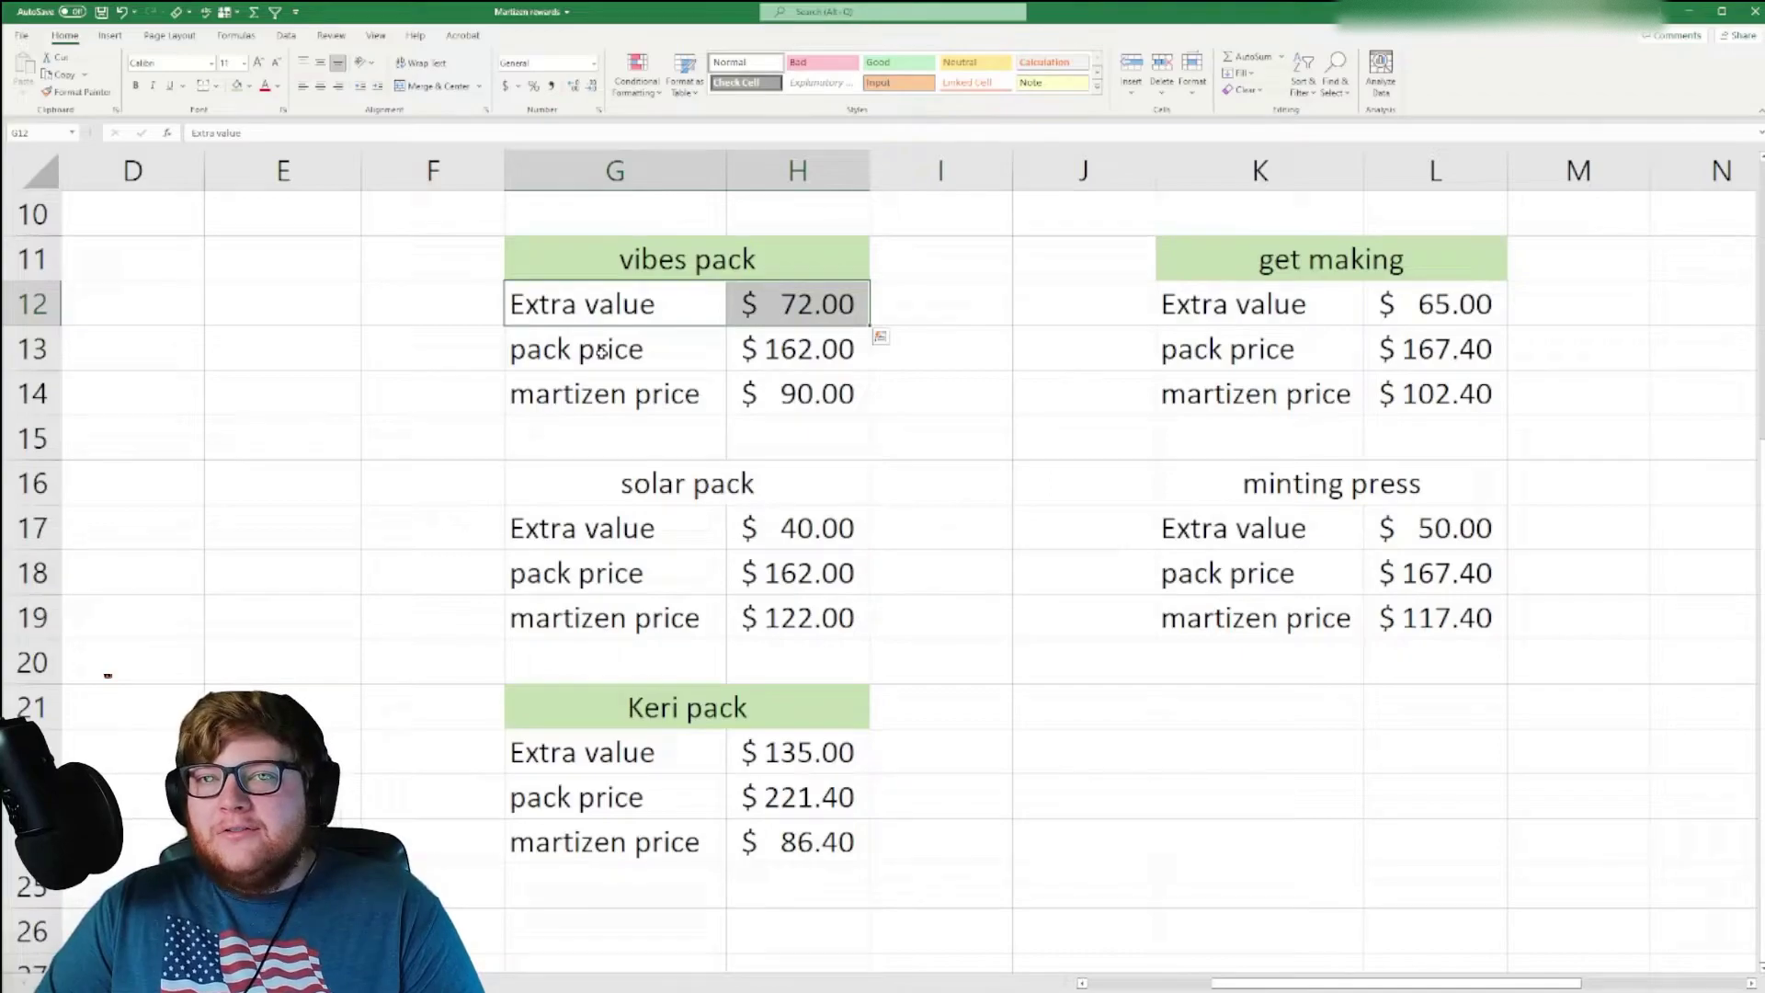
pyautogui.moveTo(600, 350); pyautogui.dragTo(784, 354)
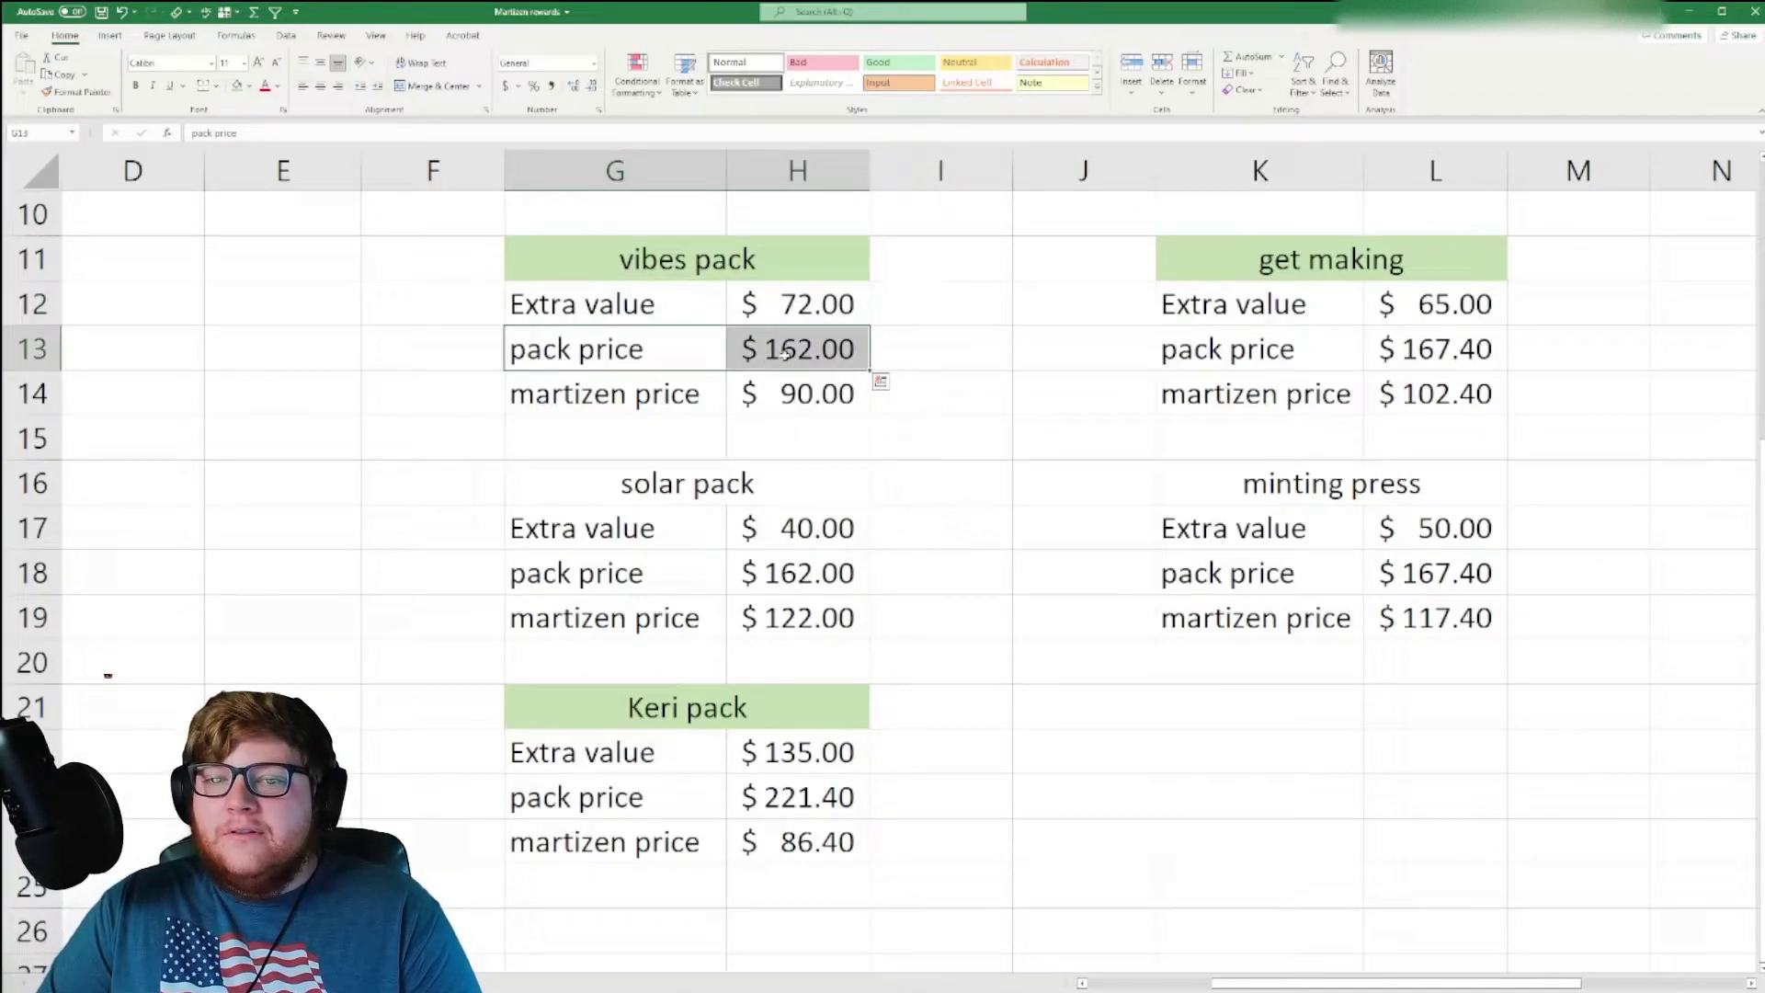
pyautogui.moveTo(595, 394); pyautogui.dragTo(758, 397)
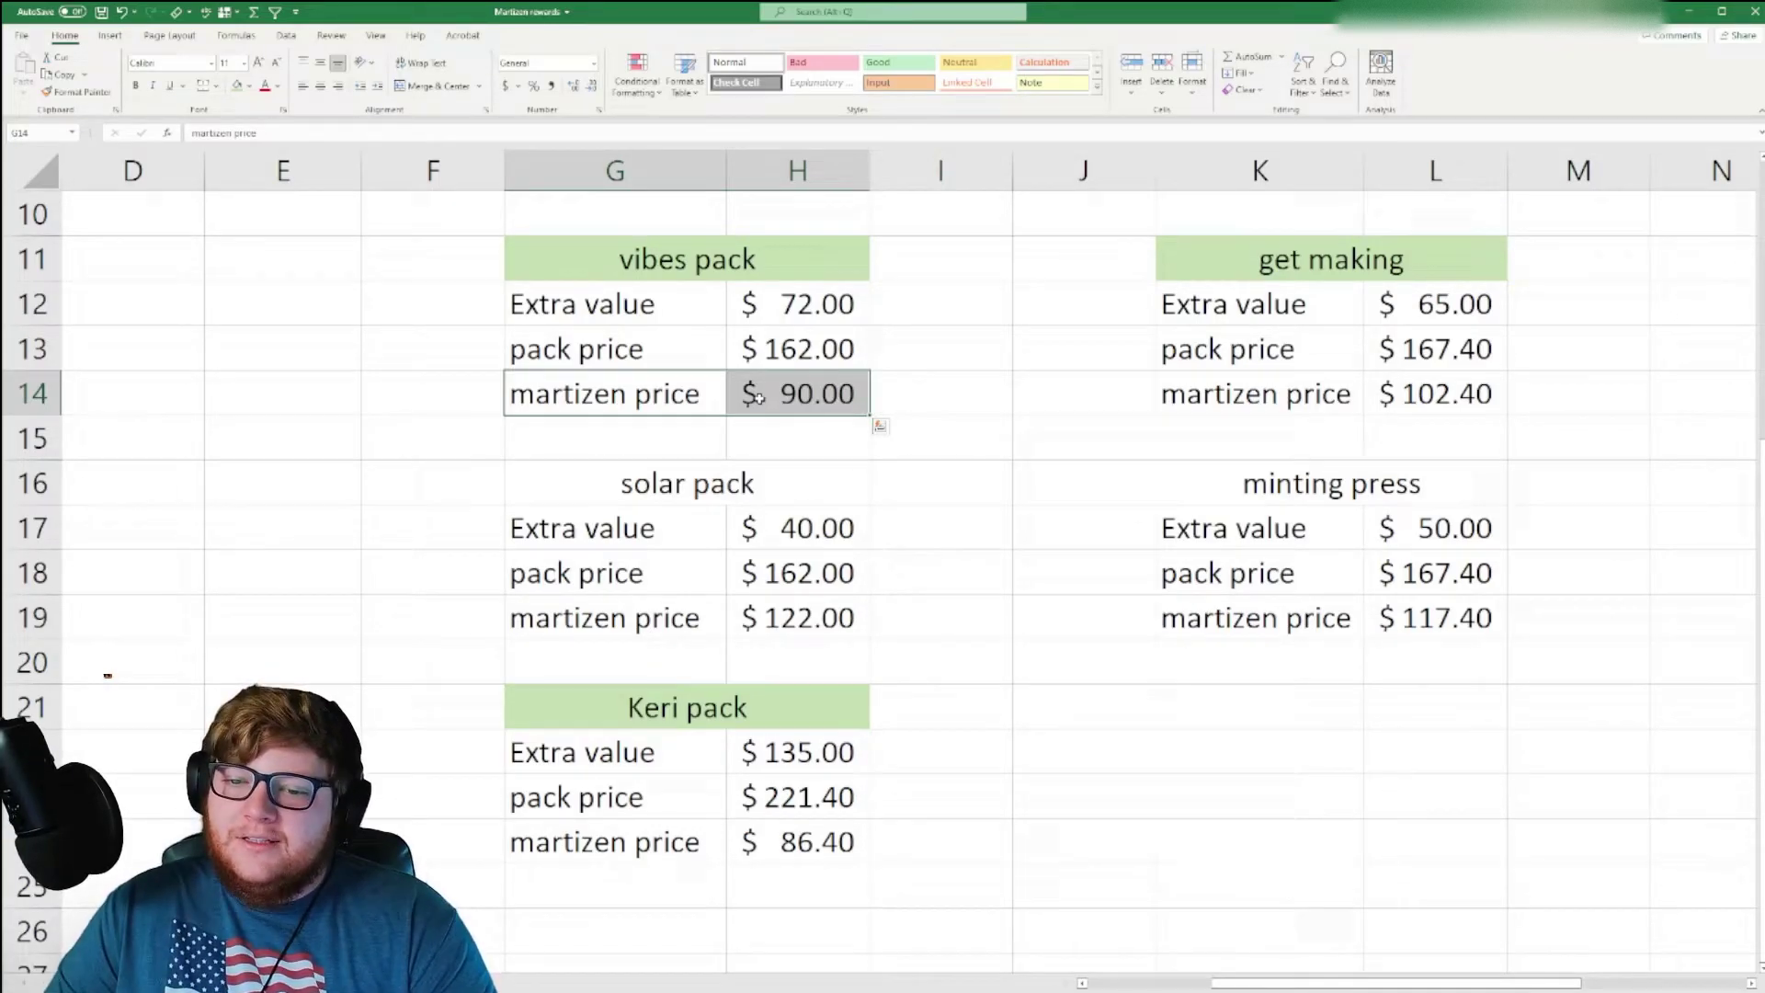
pyautogui.click(932, 535)
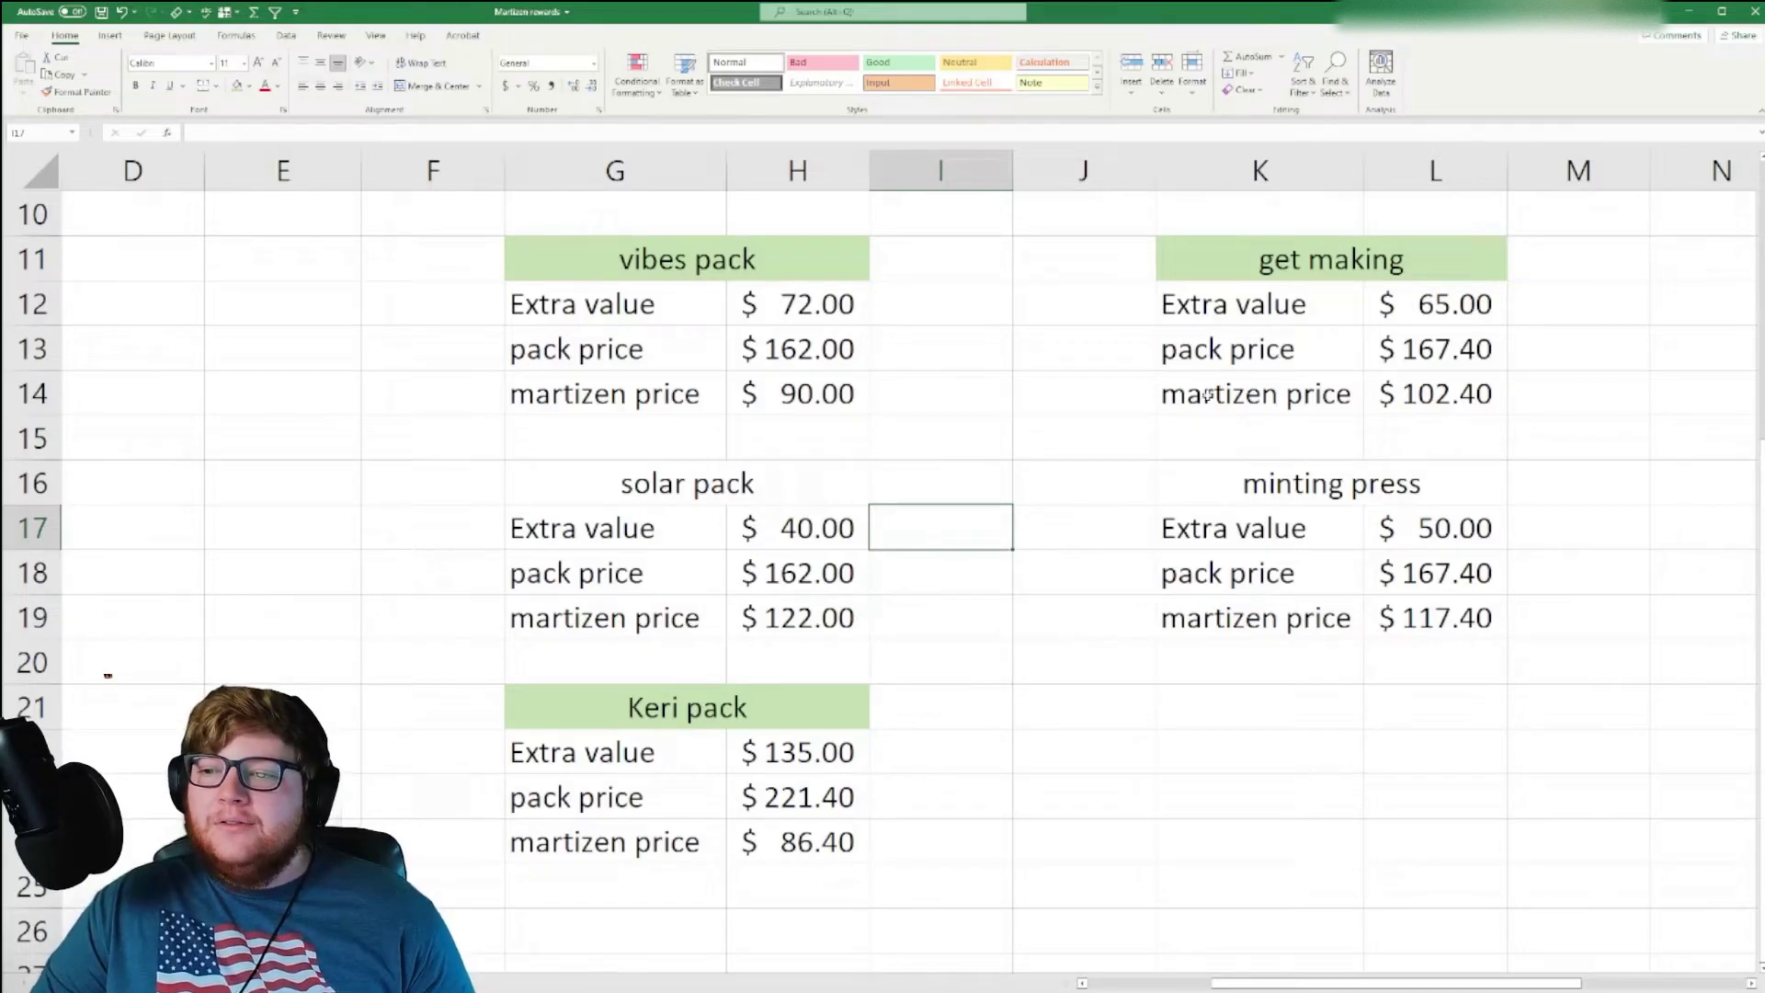
# - Compare the get making and vibes pack martizen prices with the Keri pack price rows
pyautogui.moveTo(1252, 390); pyautogui.dragTo(1405, 385)
pyautogui.click(977, 436)
pyautogui.moveTo(589, 394); pyautogui.dragTo(790, 393)
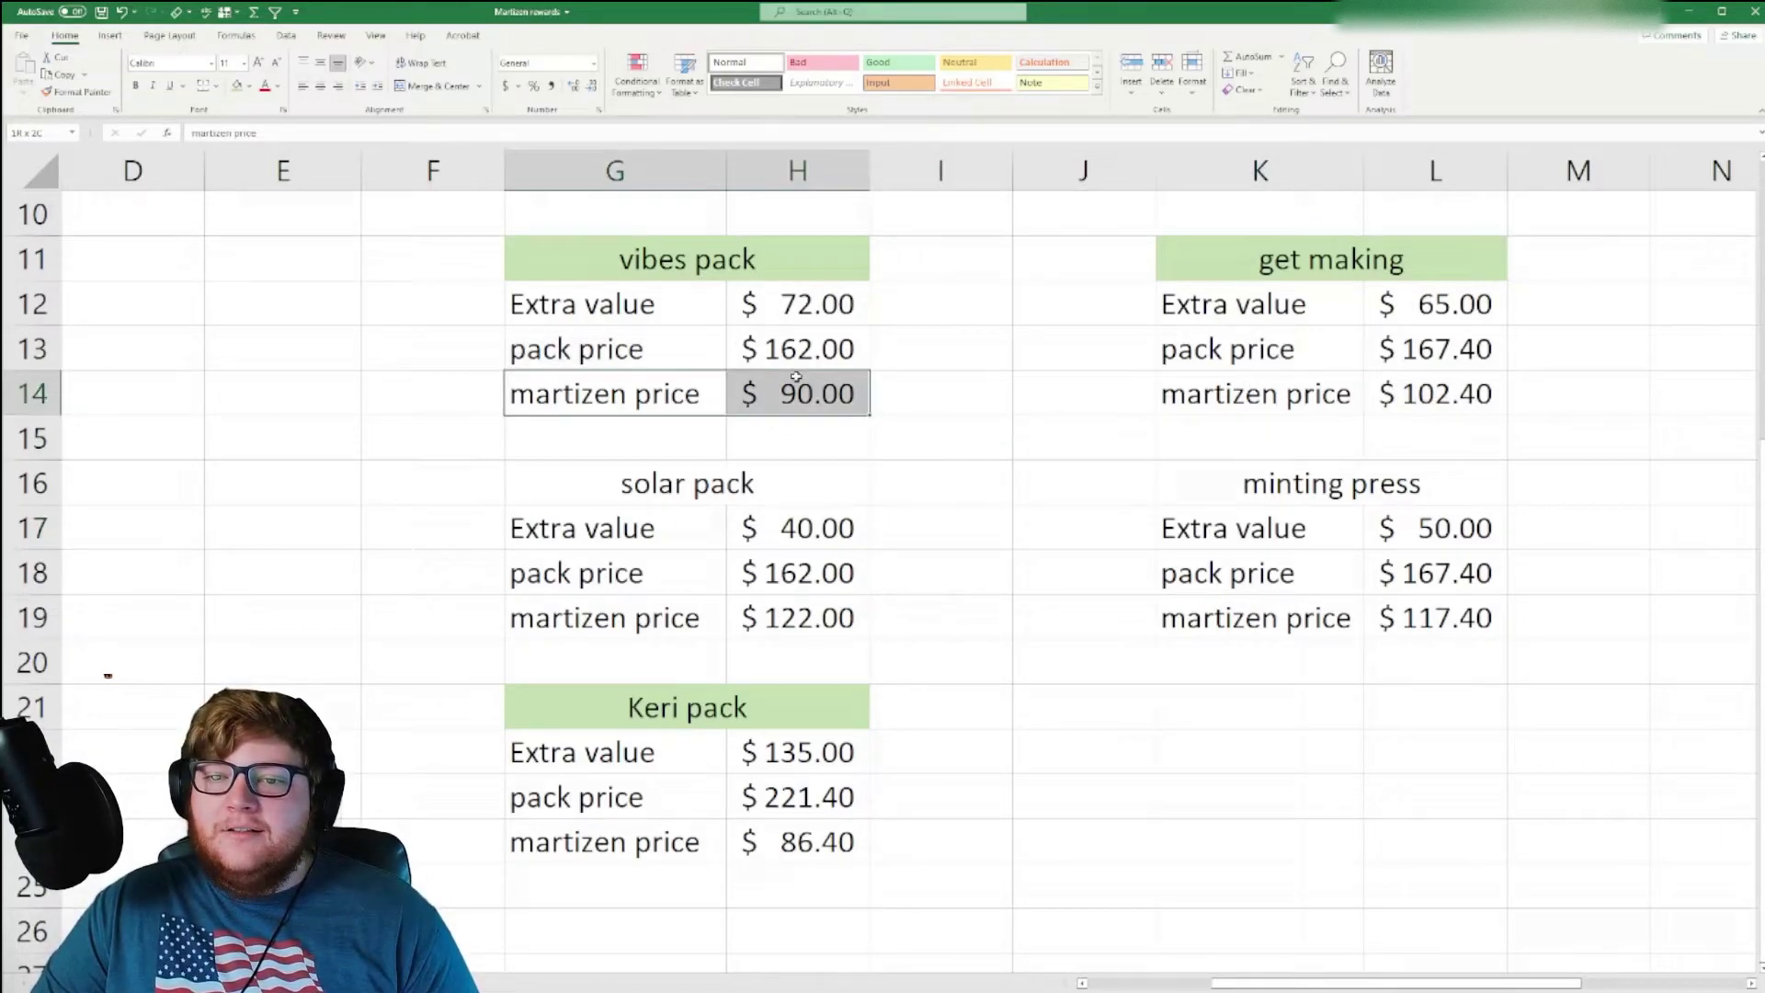
pyautogui.moveTo(589, 838); pyautogui.dragTo(804, 798)
pyautogui.click(918, 690)
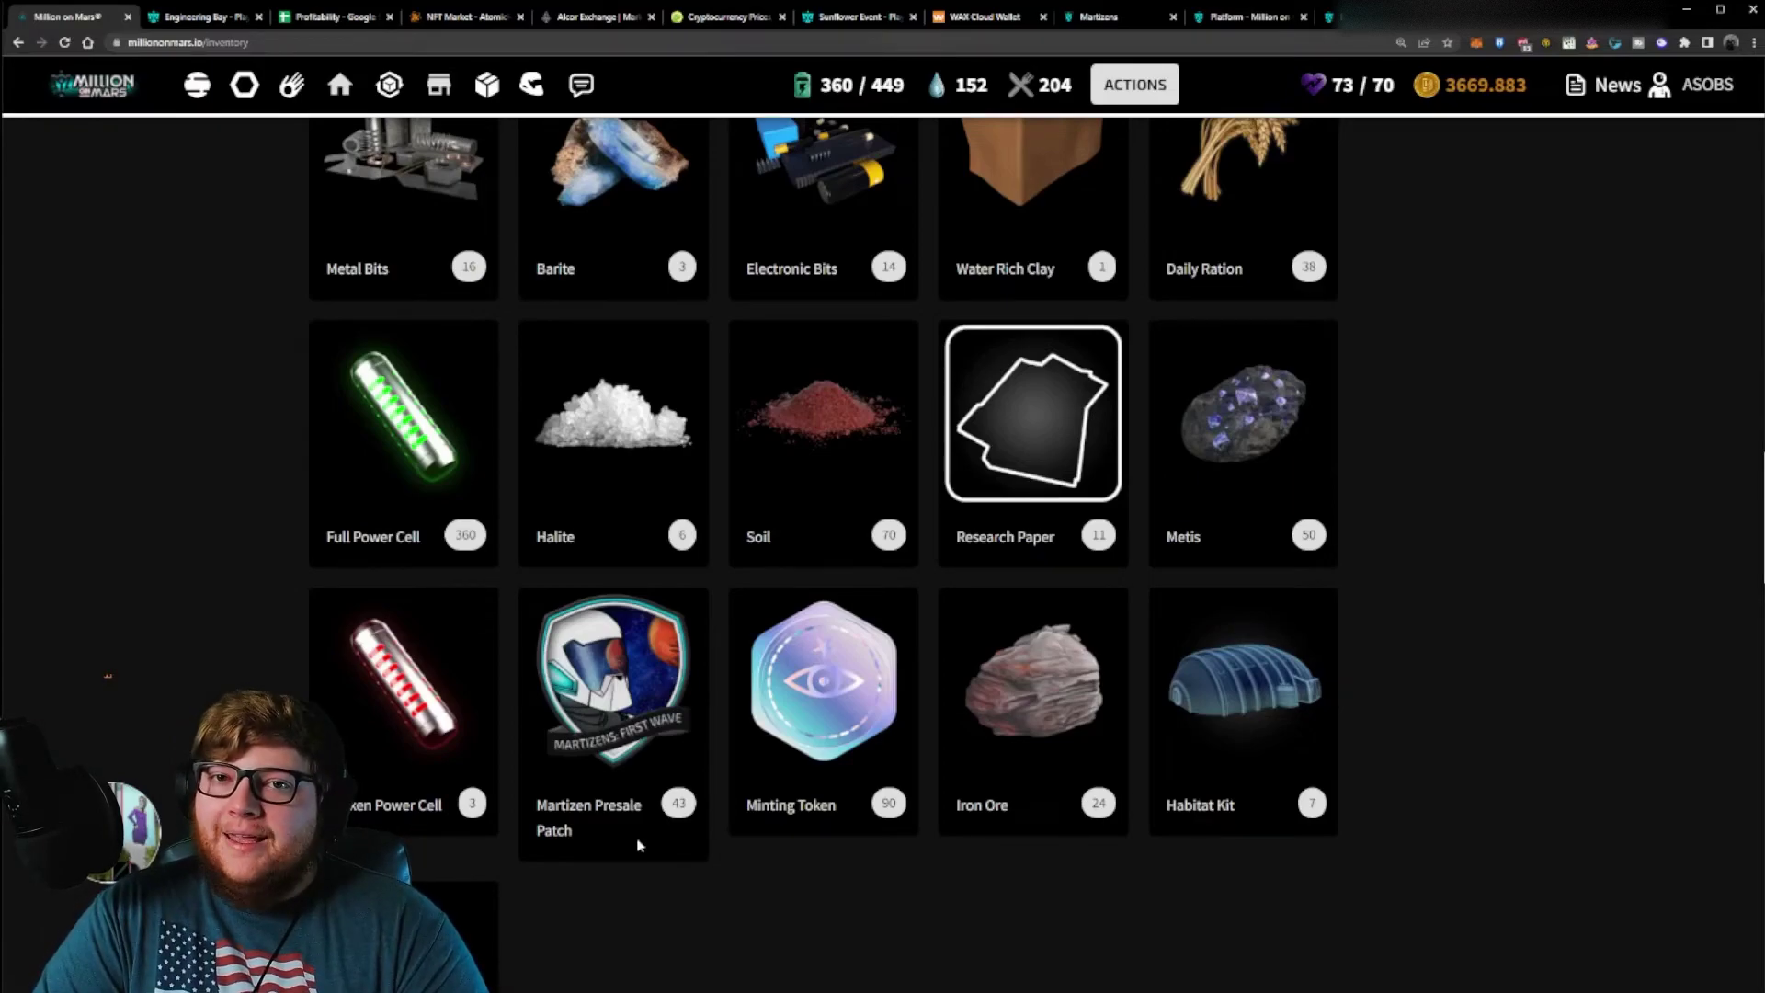
# - Scroll back up through the inventory's resources and buildings to the top of the list
pyautogui.scroll(2, 1196, 652)
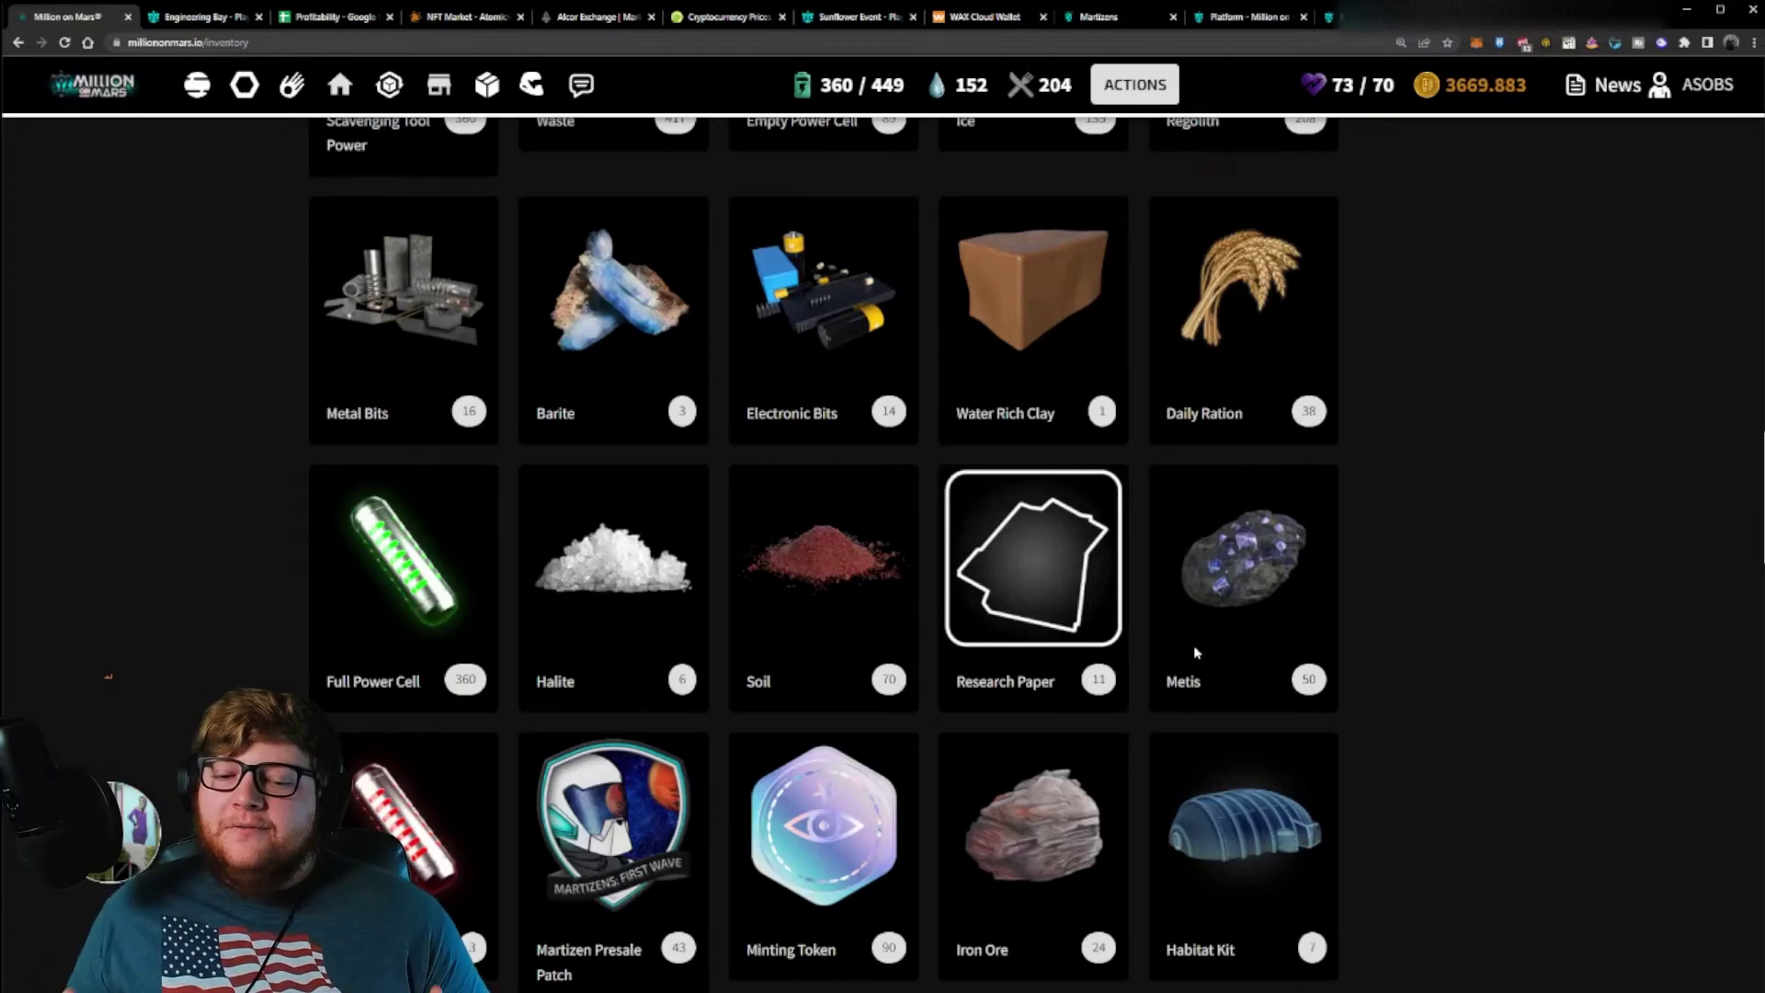
pyautogui.scroll(10, 1261, 632)
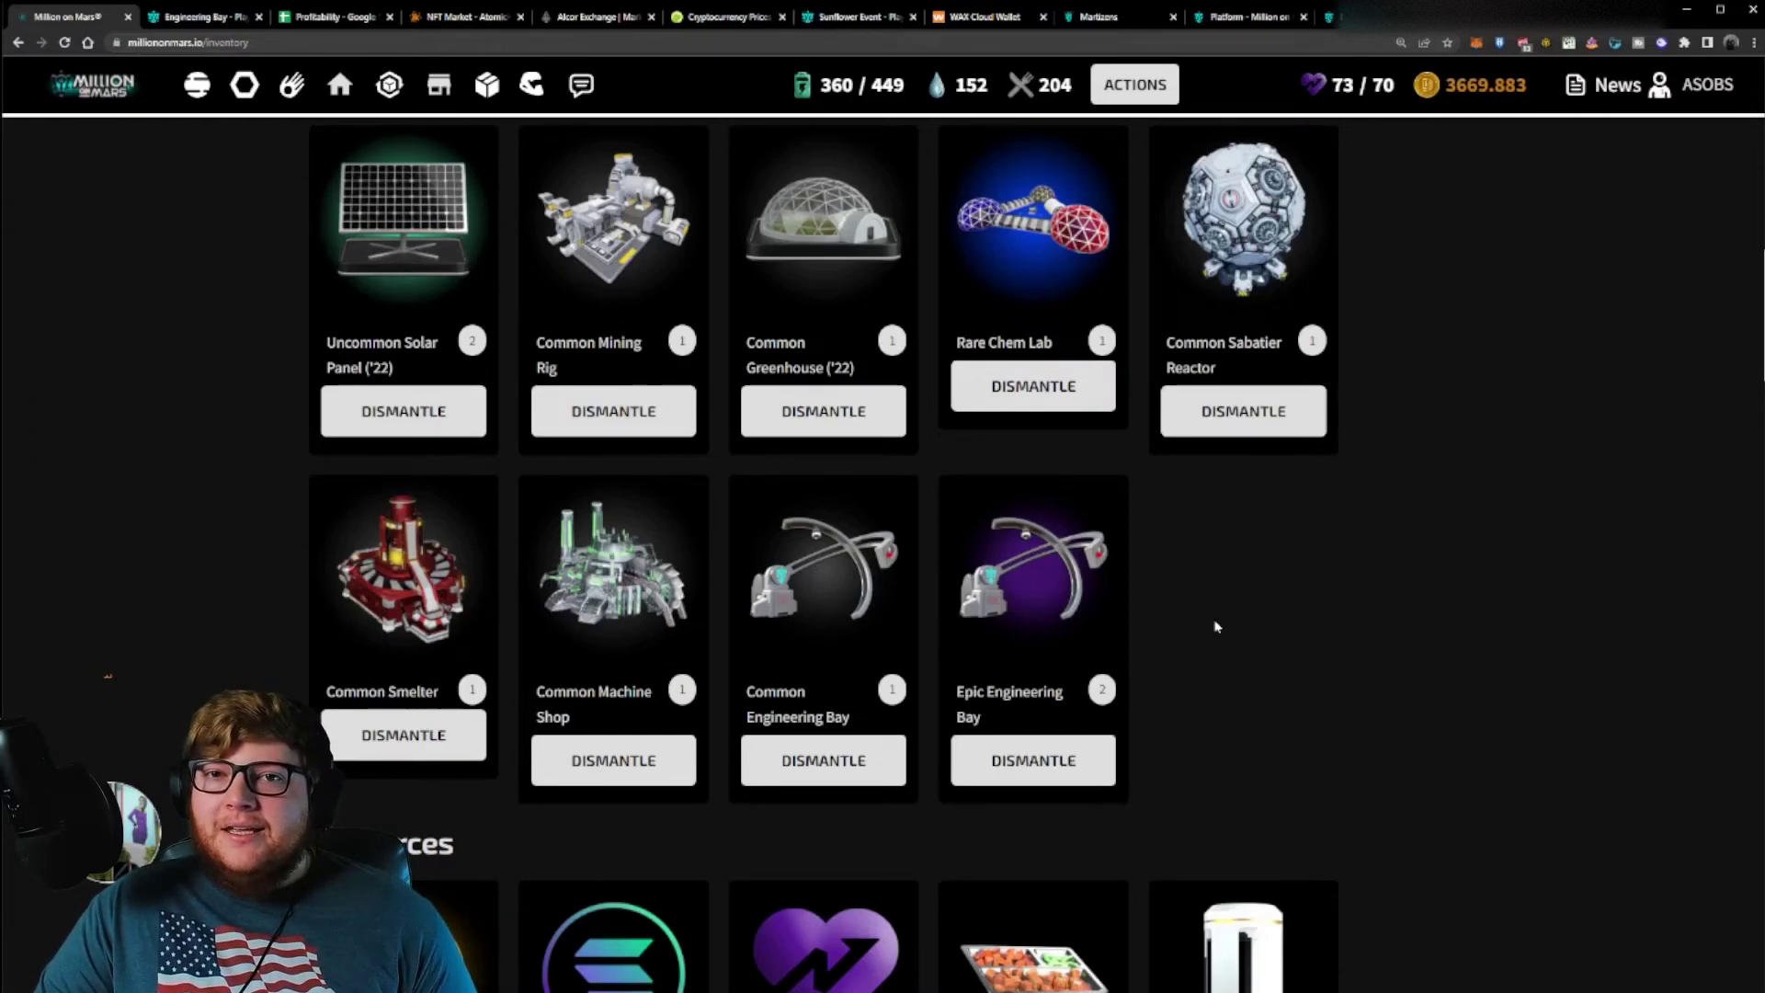
pyautogui.scroll(10, 886, 239)
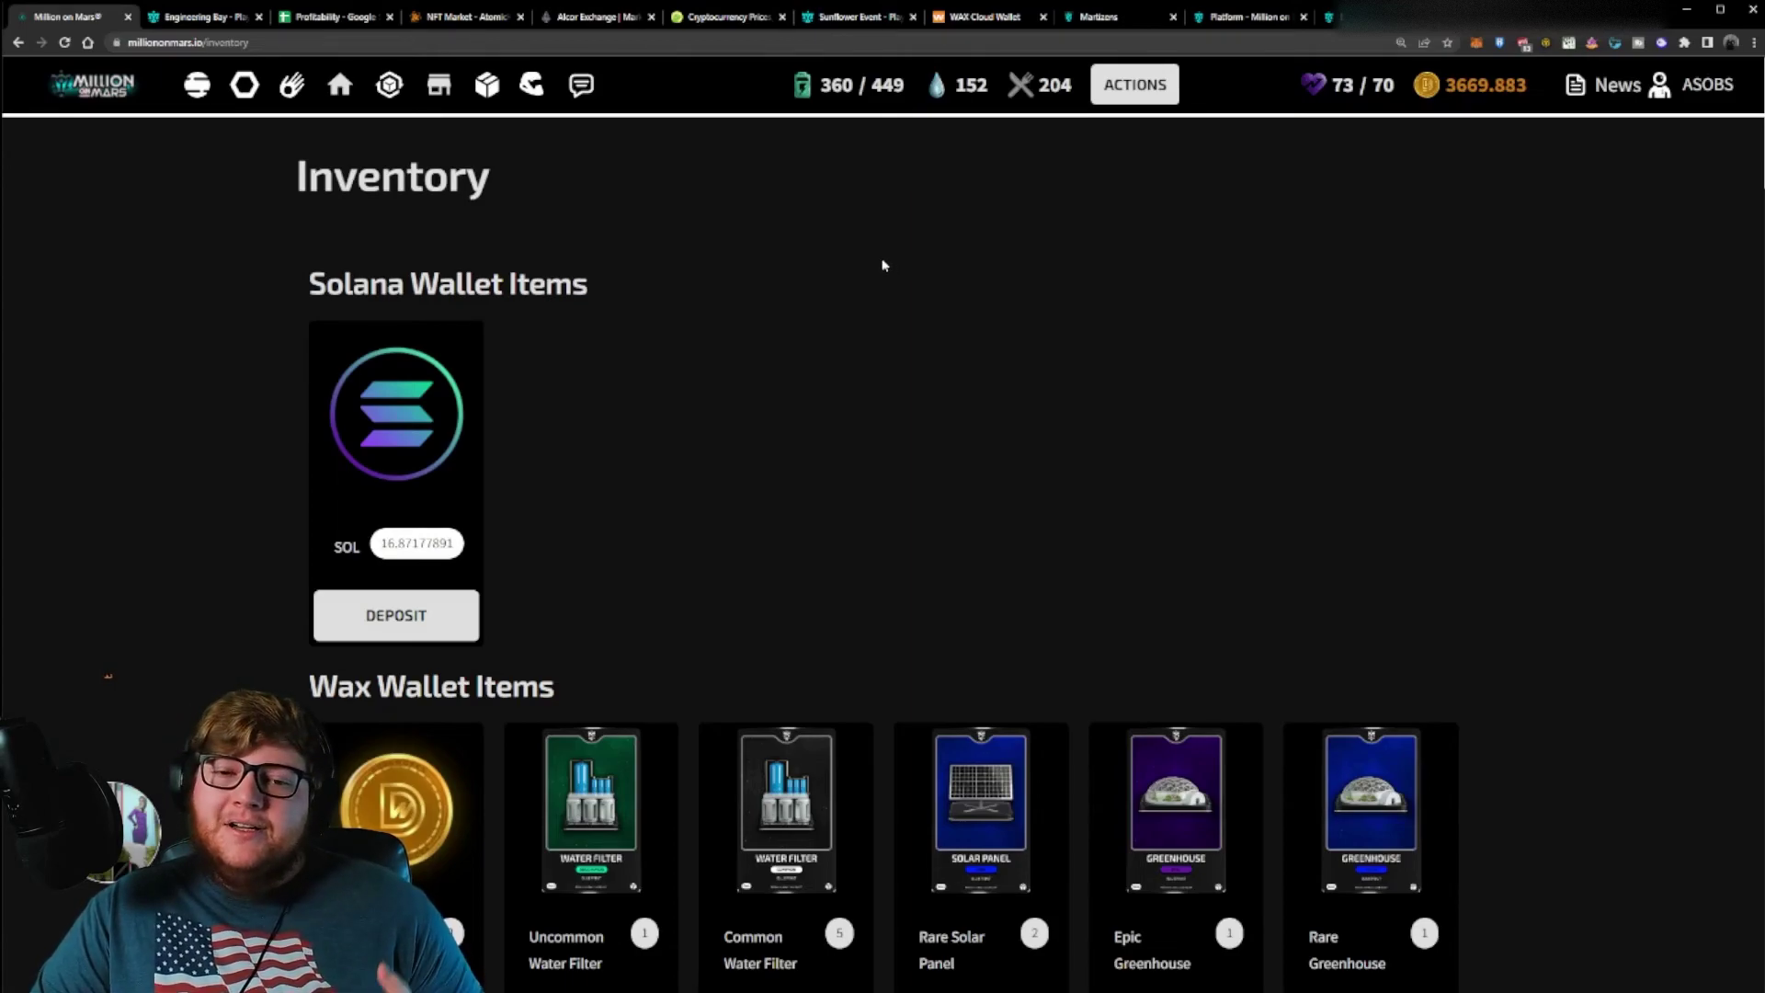
# - Start a SOL deposit, cancel it without depositing, and return to the shop
pyautogui.click(446, 611)
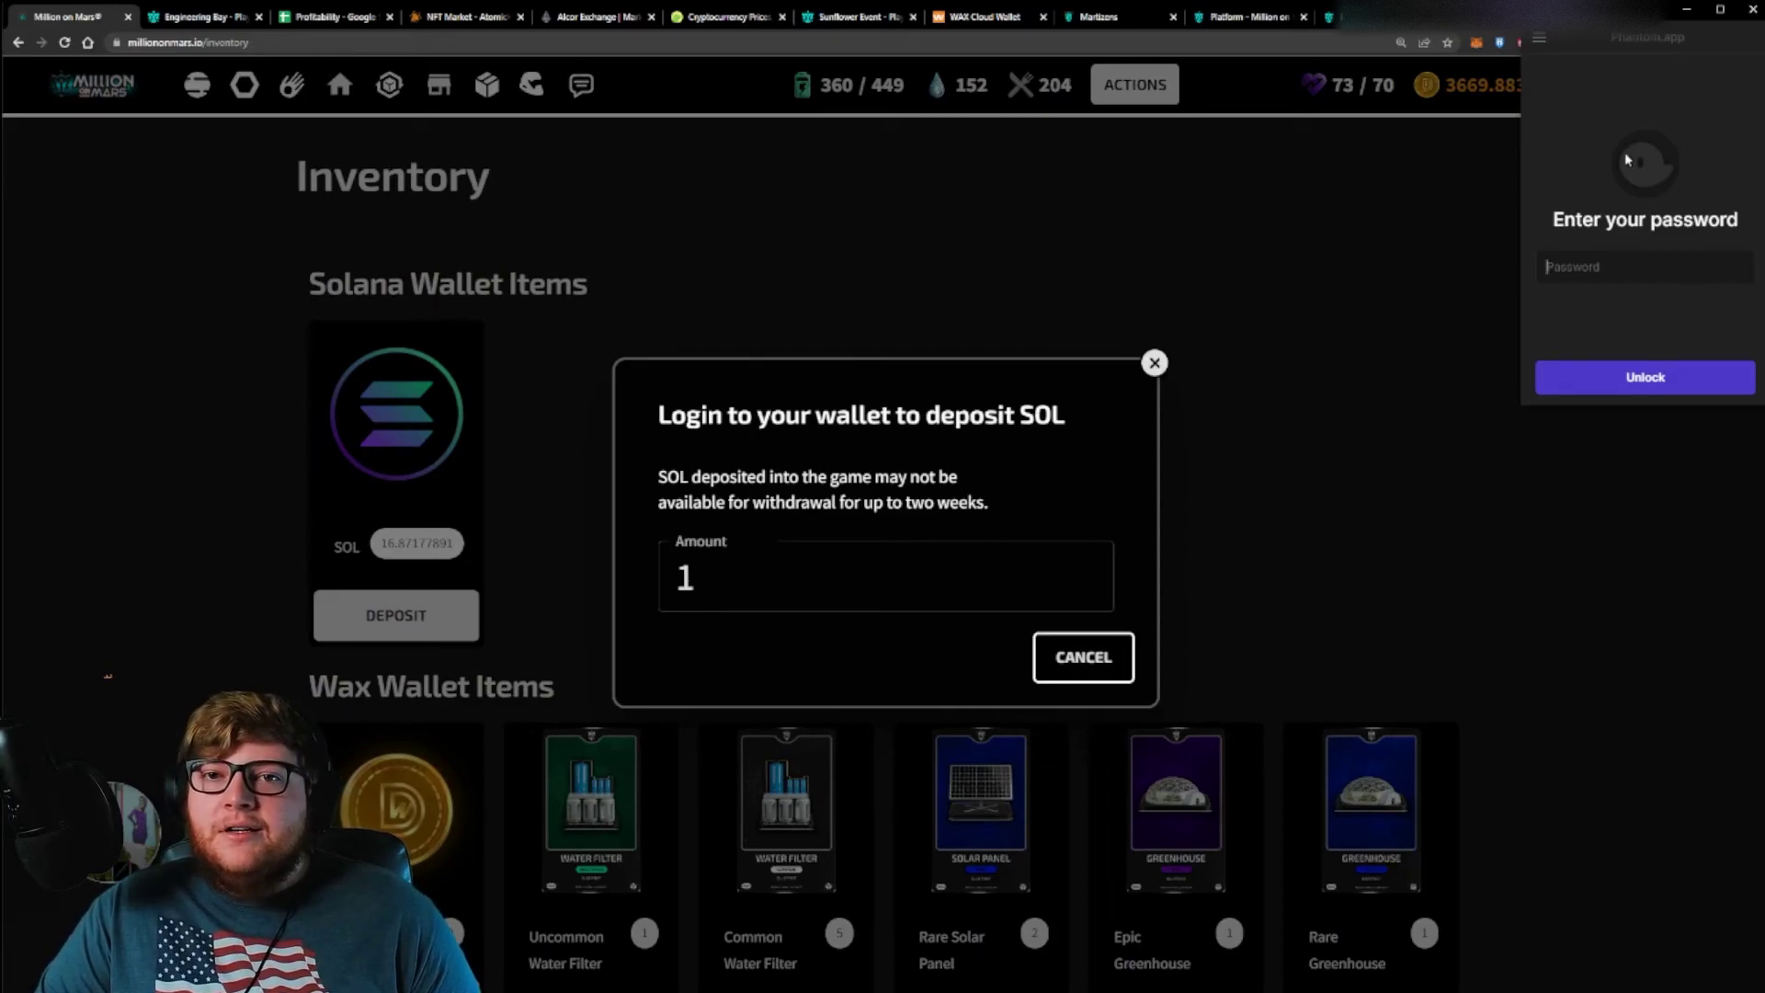
pyautogui.click(1154, 363)
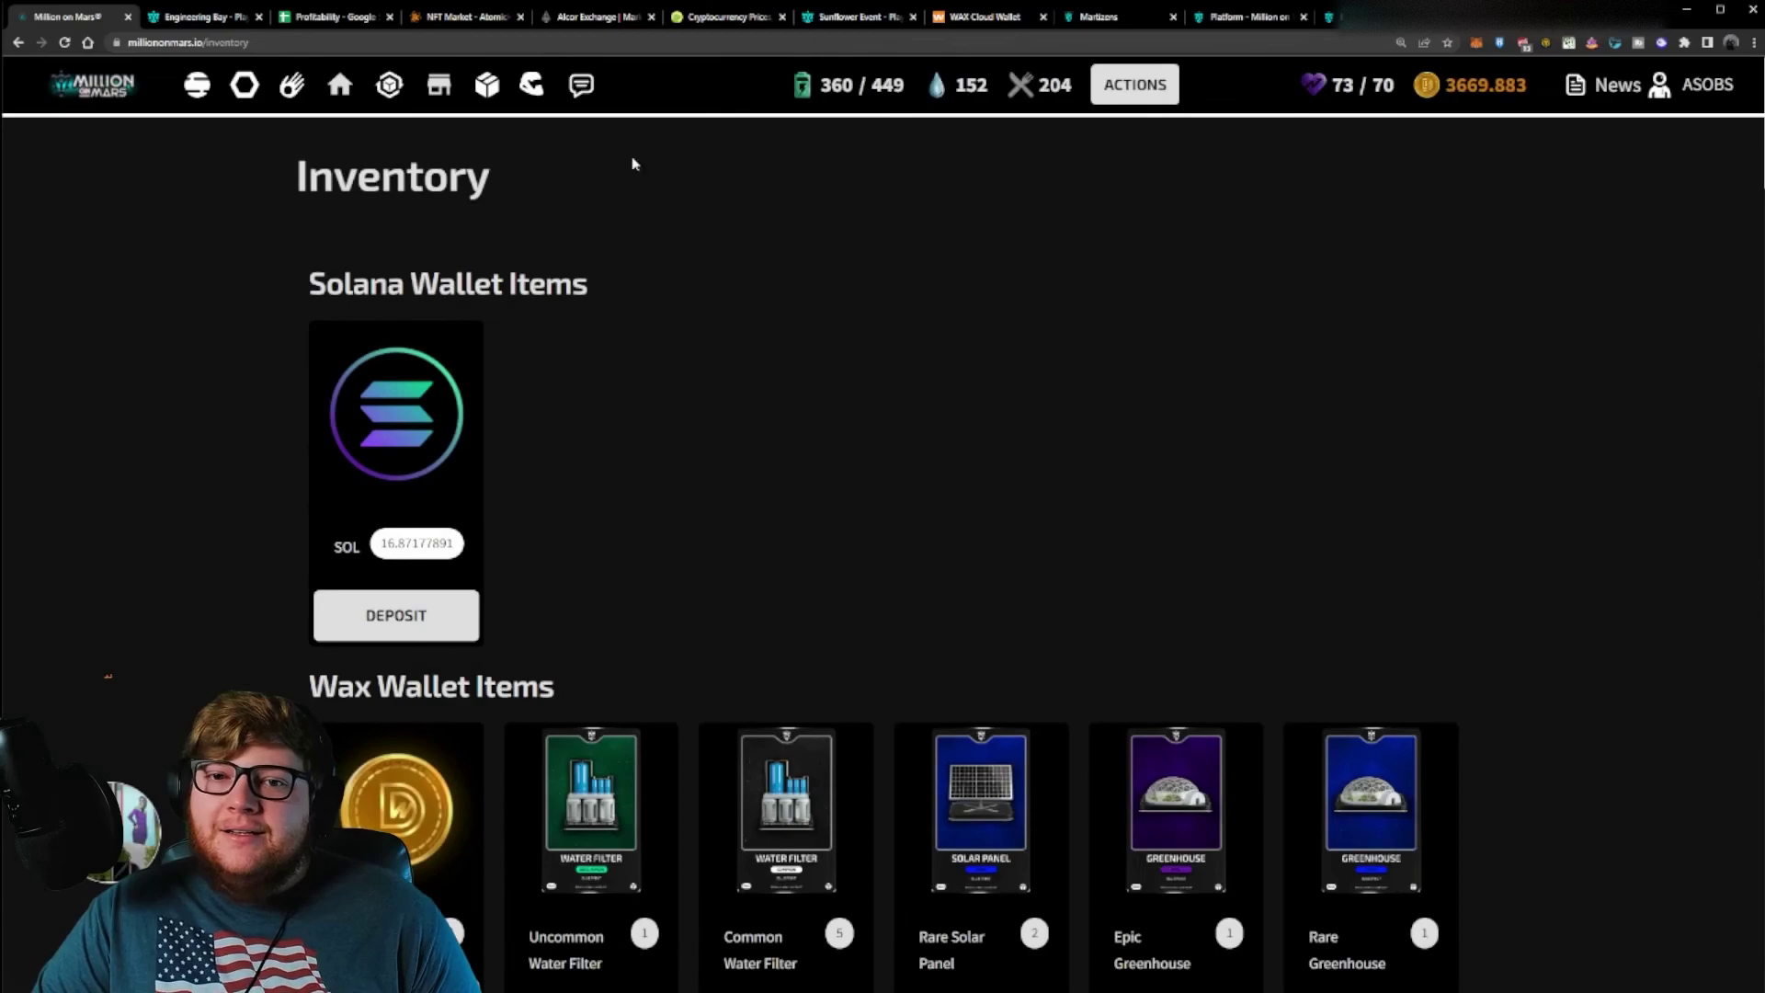
pyautogui.click(439, 85)
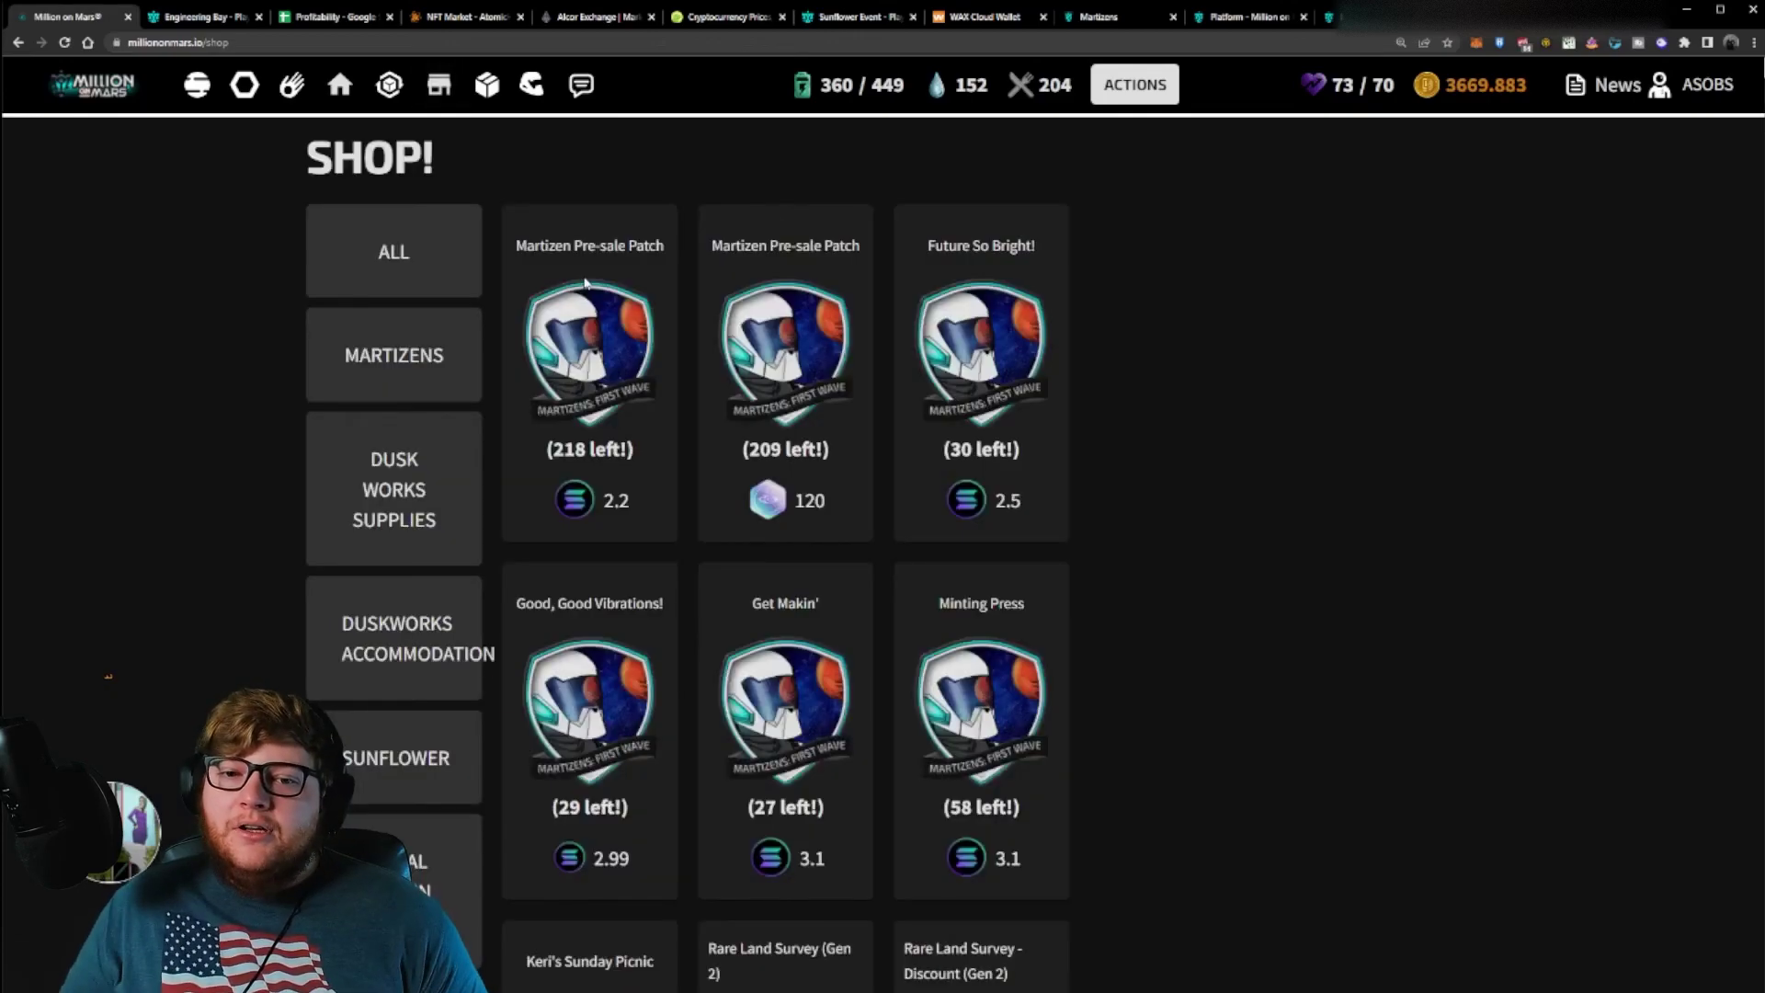
# - Filter the shop to Martizens and view the Good, Good Vibrations! and Minting Press pack details
pyautogui.click(405, 351)
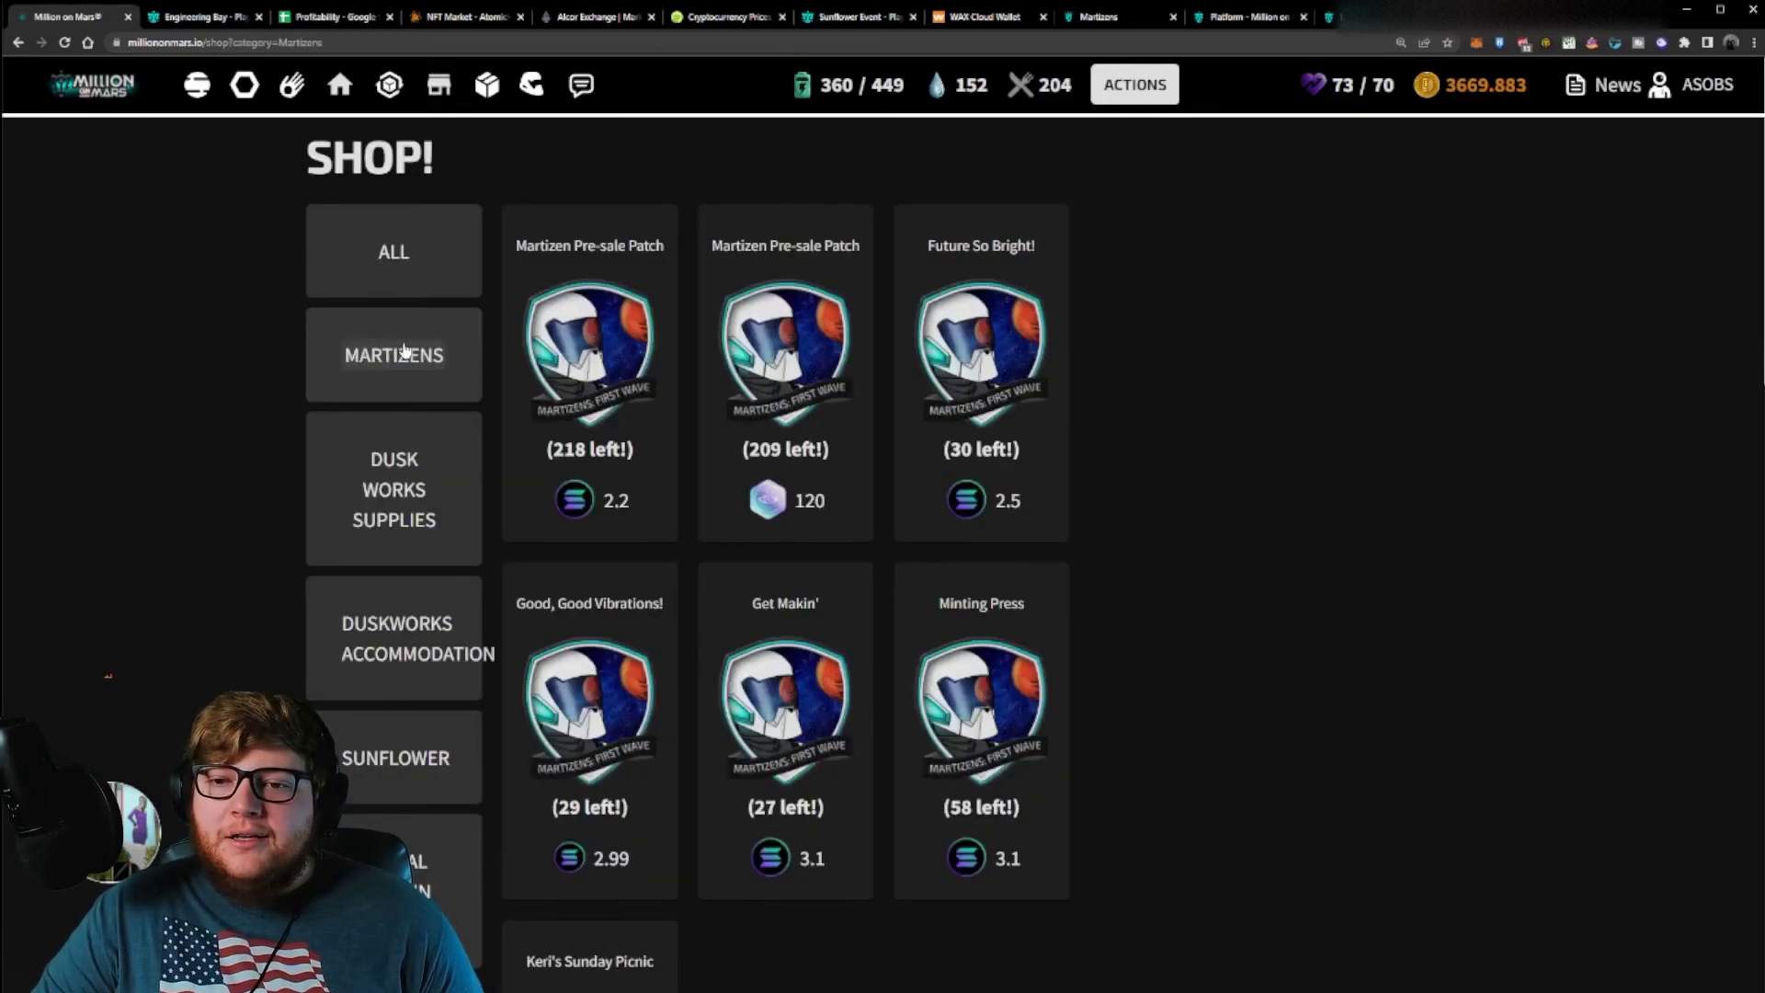
pyautogui.scroll(-3, 720, 339)
pyautogui.scroll(1, 630, 225)
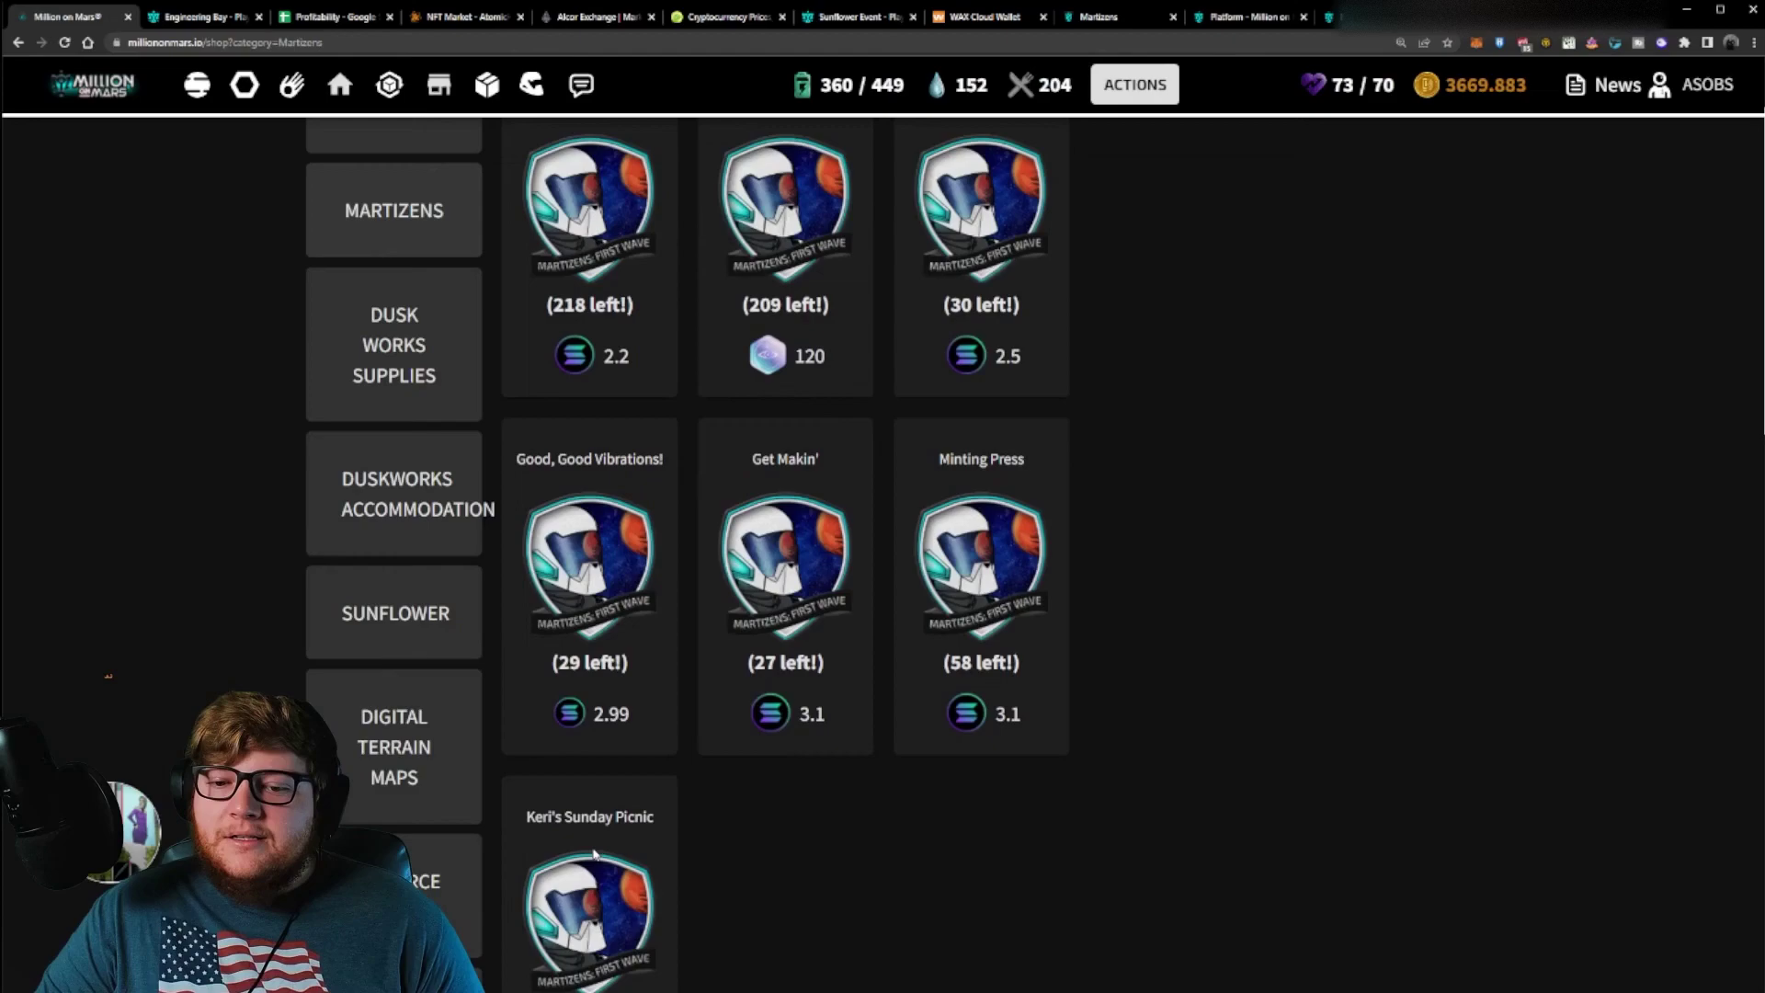
pyautogui.click(658, 561)
pyautogui.scroll(2, 791, 547)
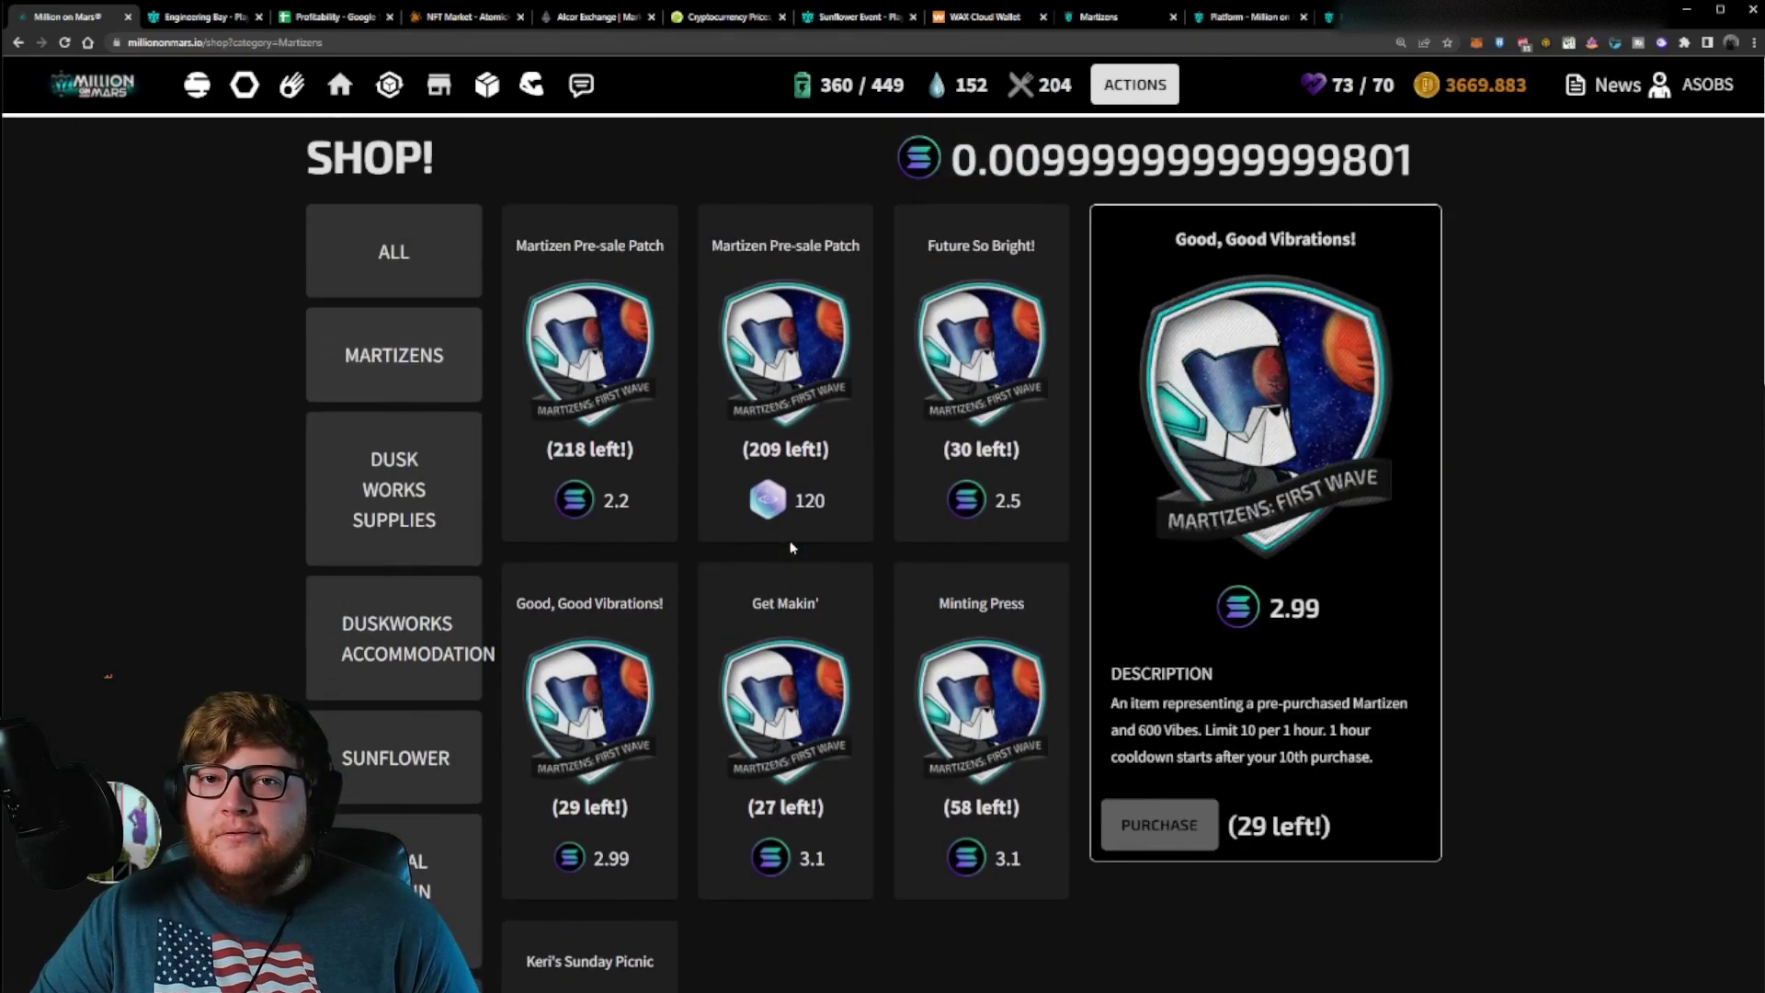
pyautogui.click(981, 699)
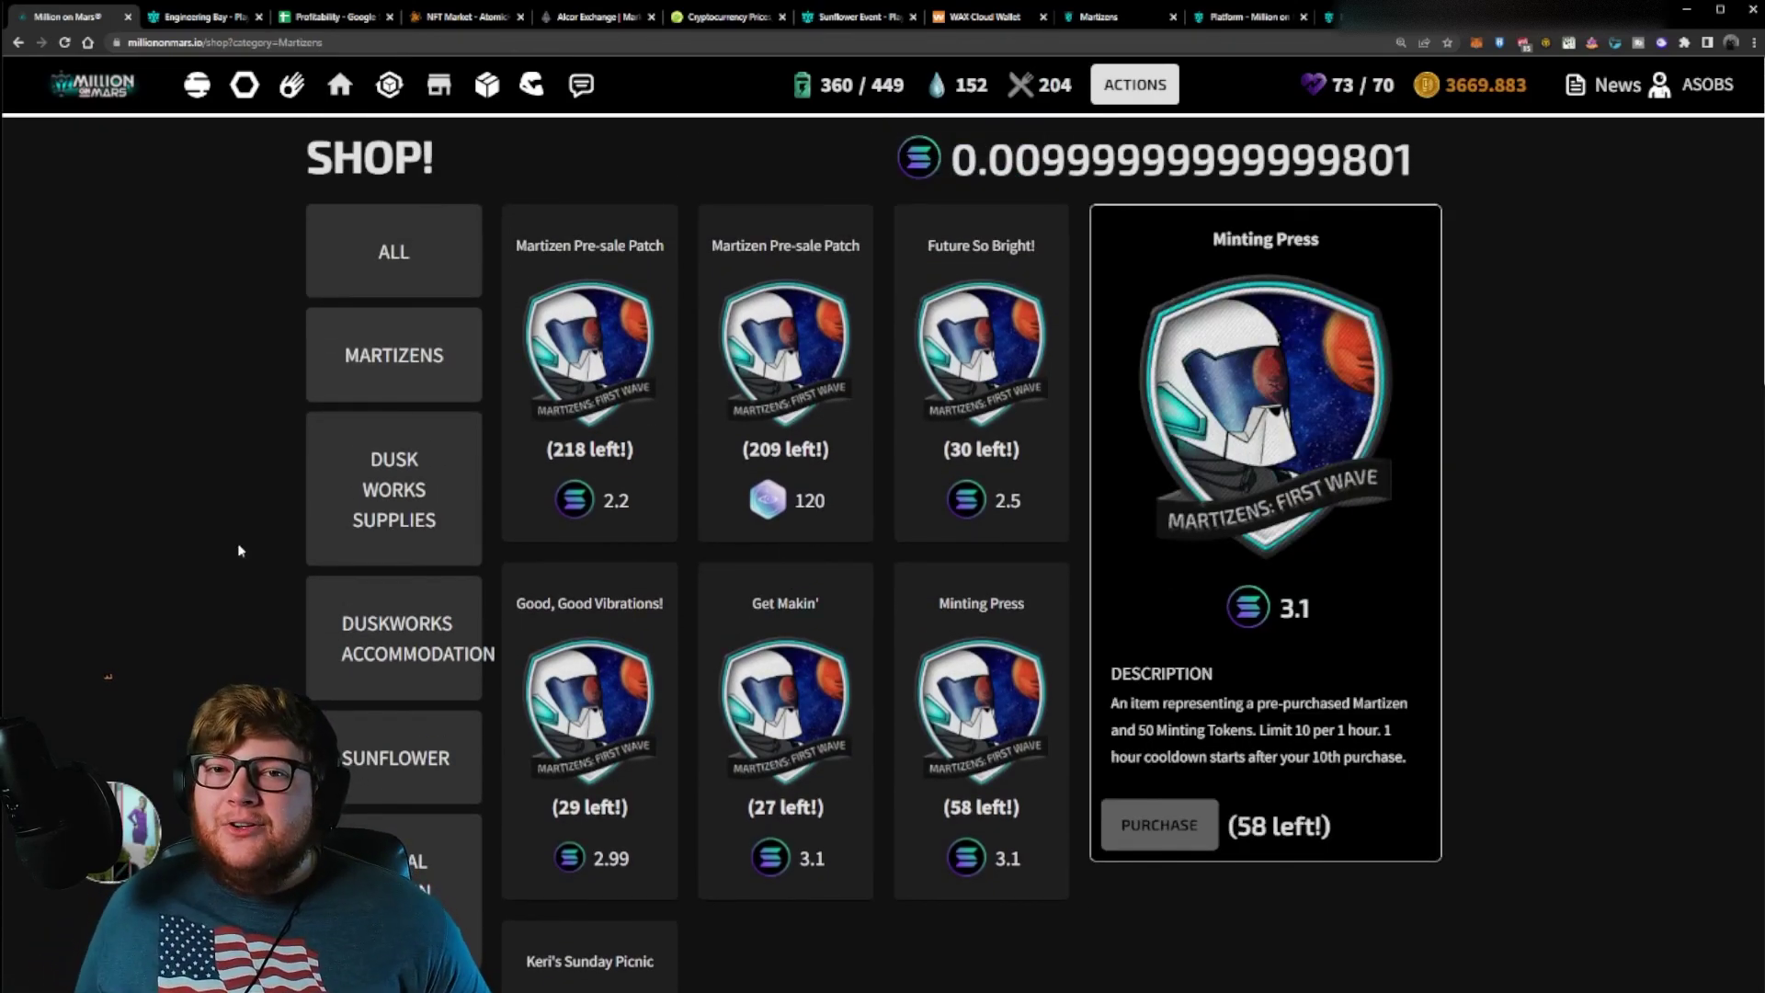